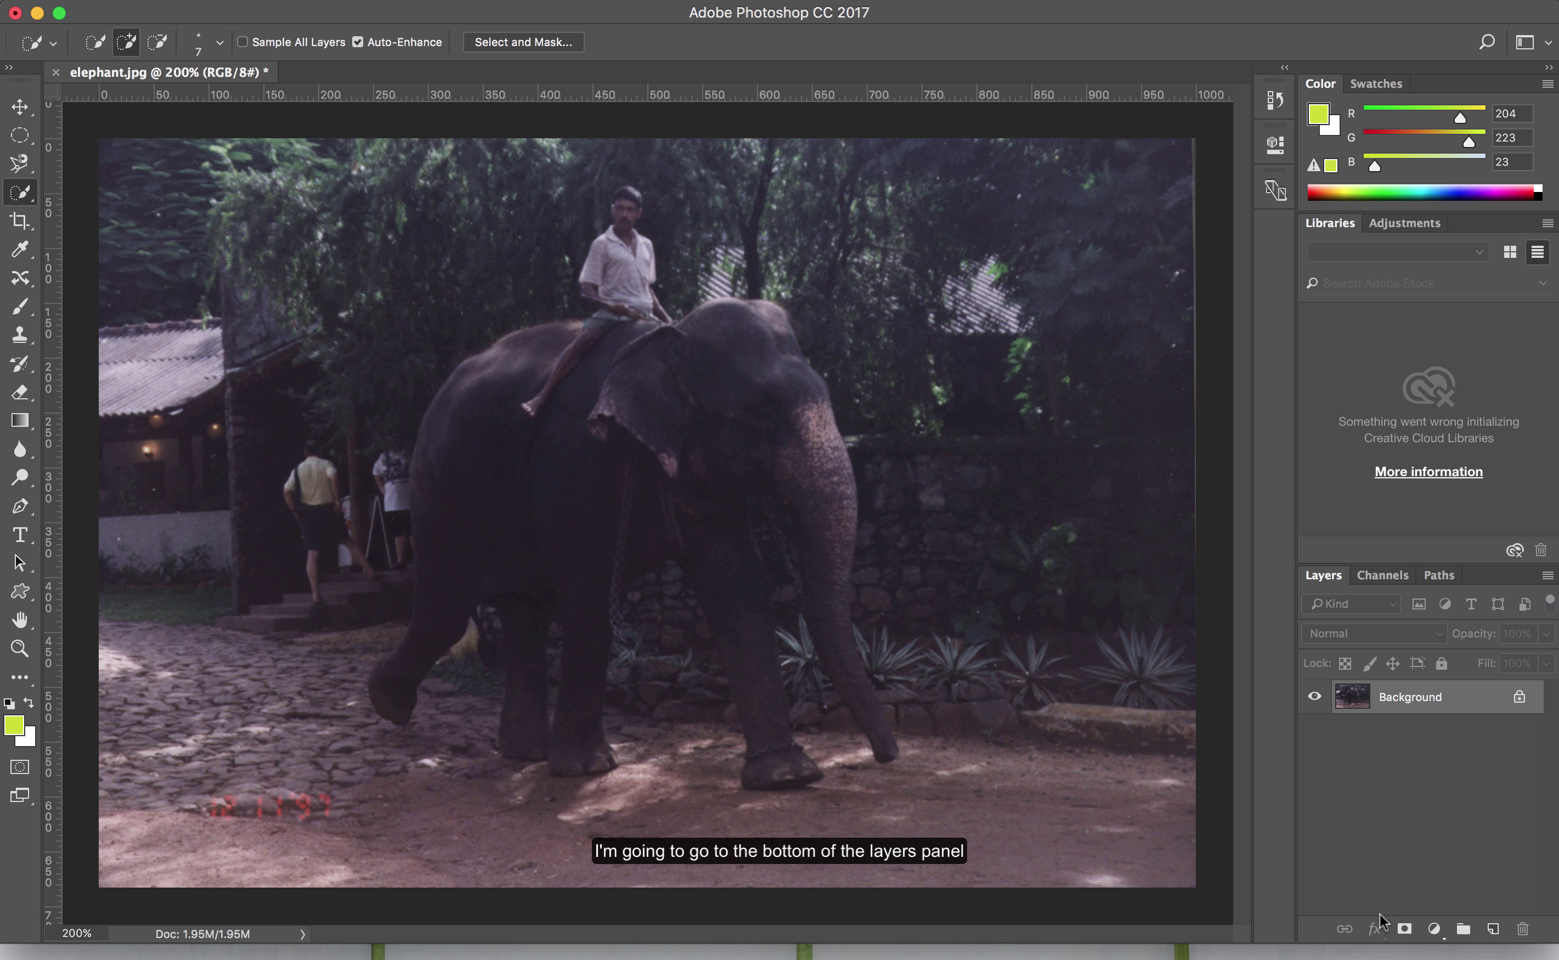
Step: Add a Levels adjustment layer above the photo and set its input levels to black 28, midtone 1.22 and white 187
left_click(1433, 929)
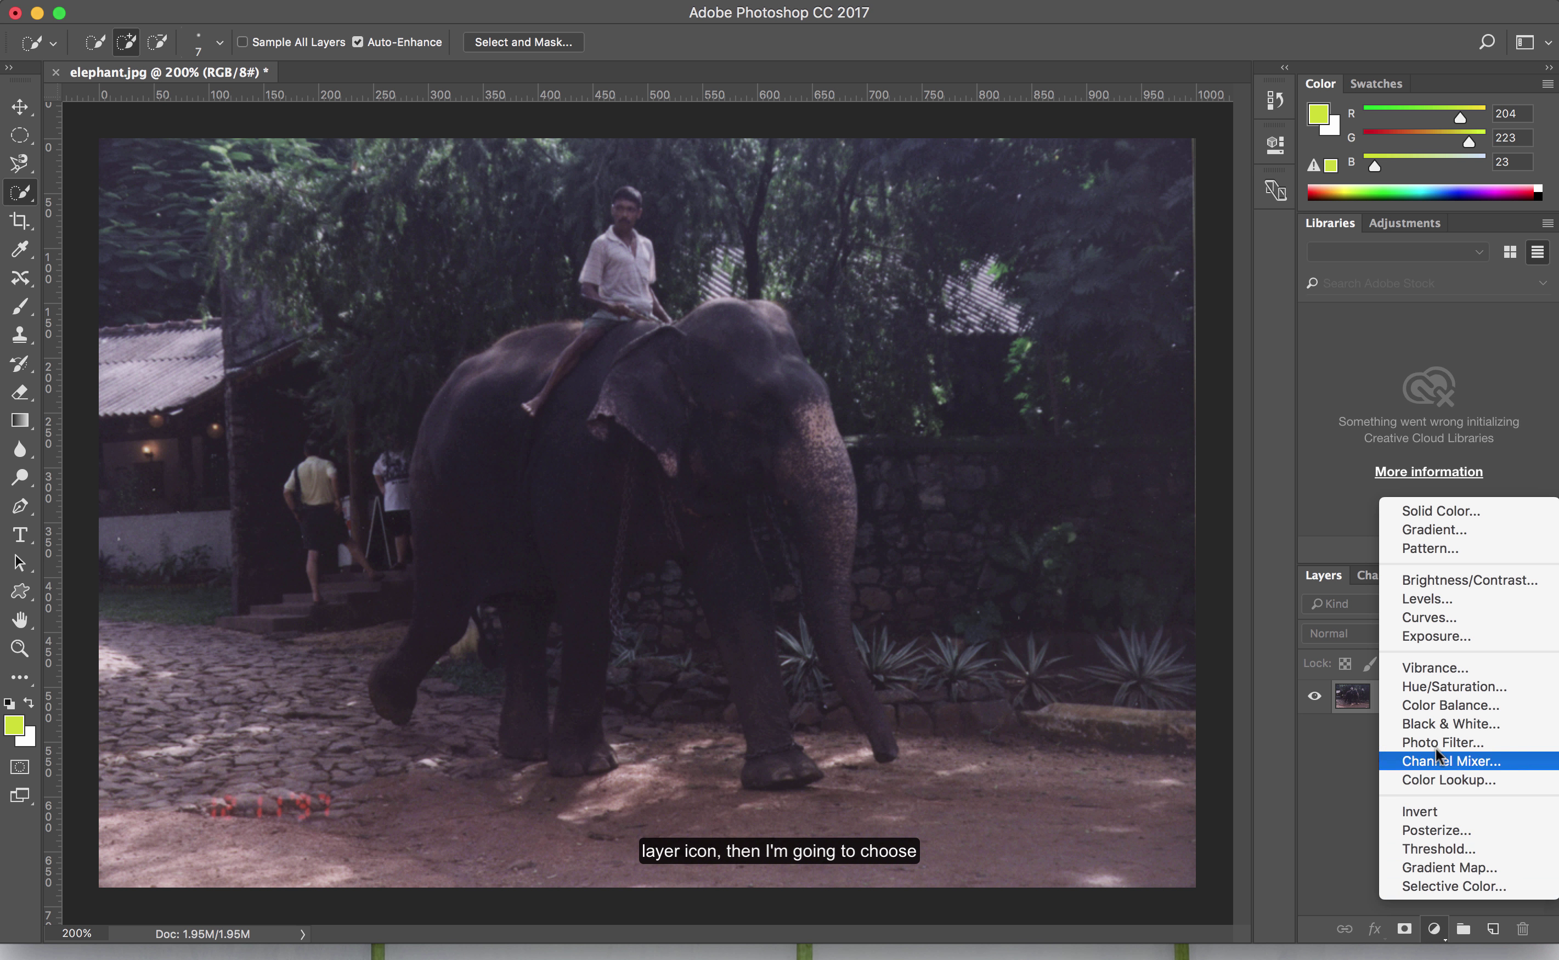
left_click(1437, 598)
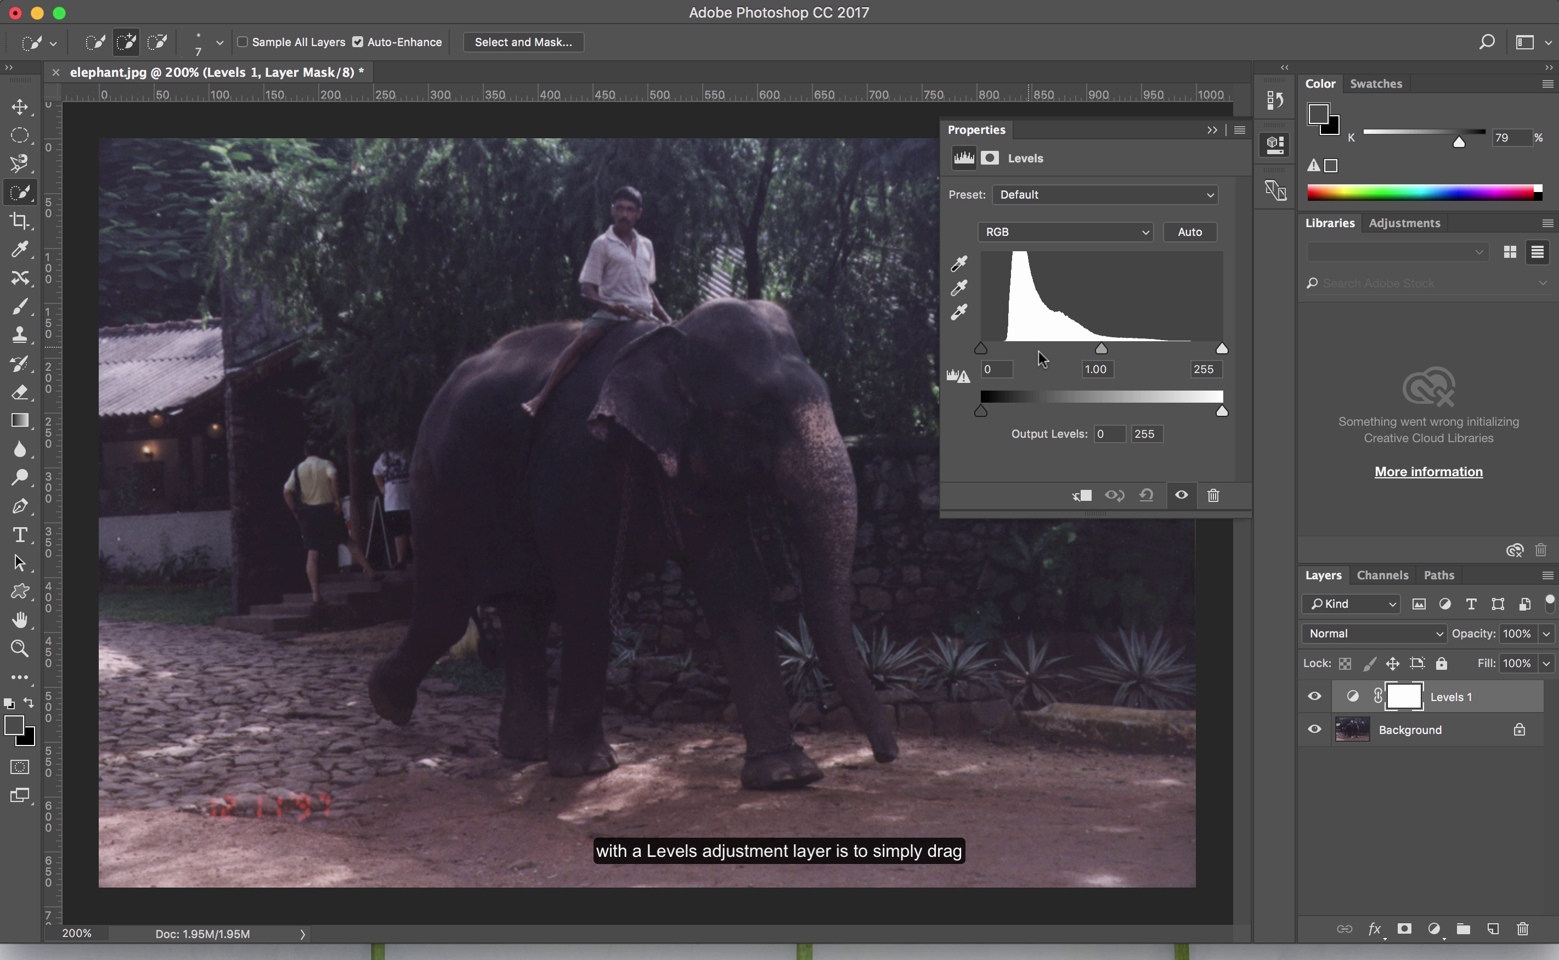
left_click_drag(982, 348, 1009, 356)
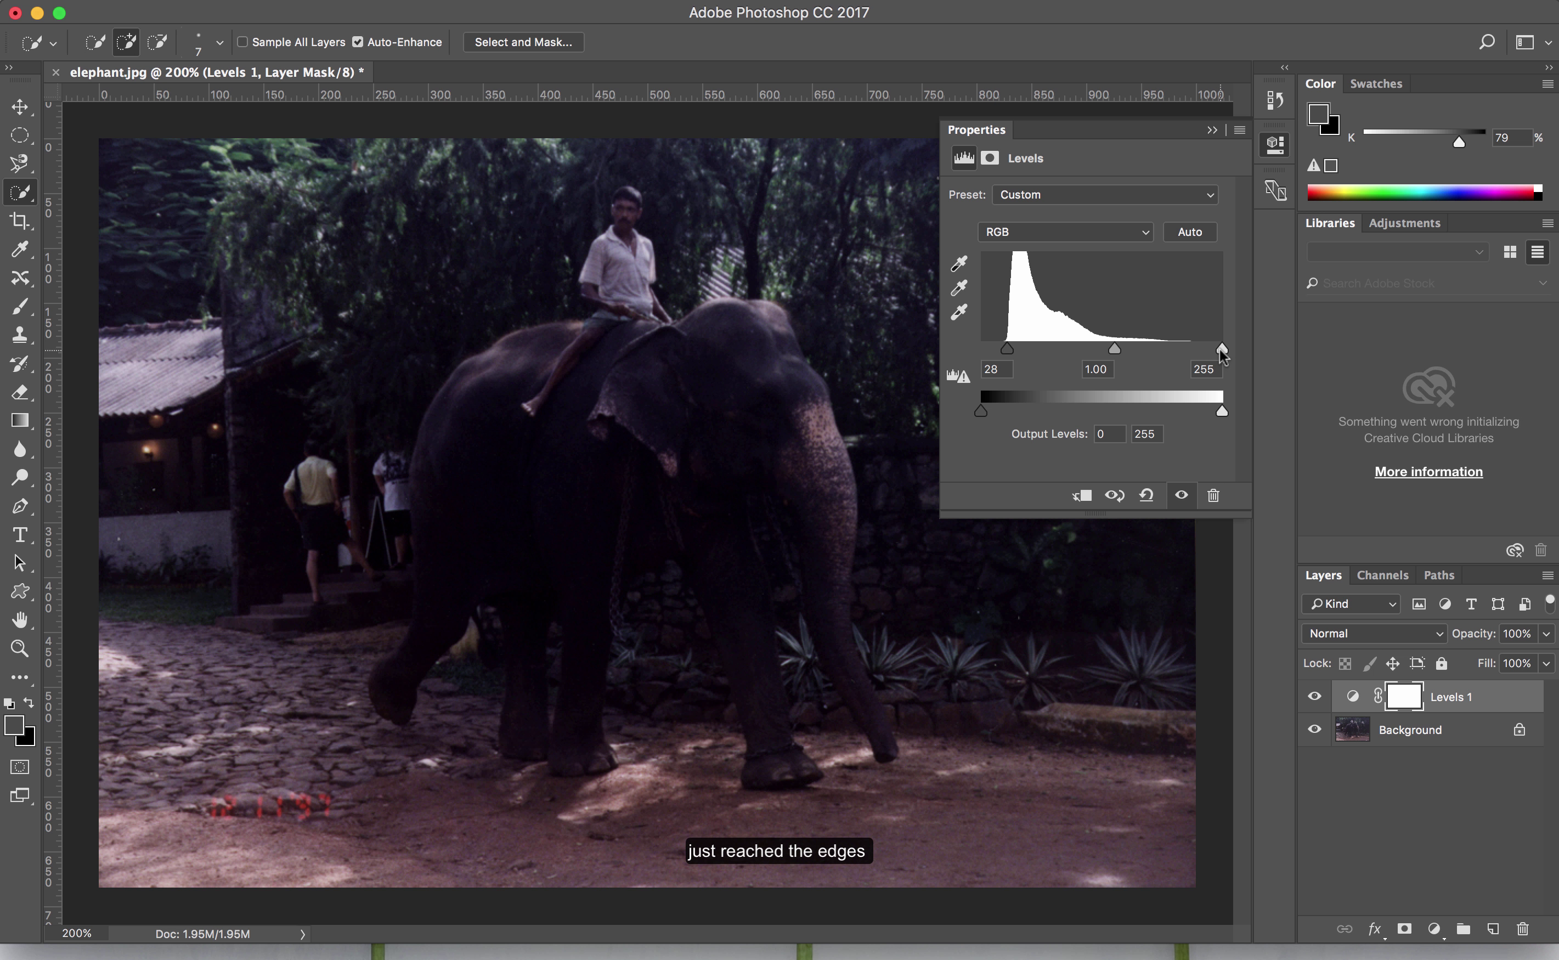
left_click_drag(1222, 349, 1160, 362)
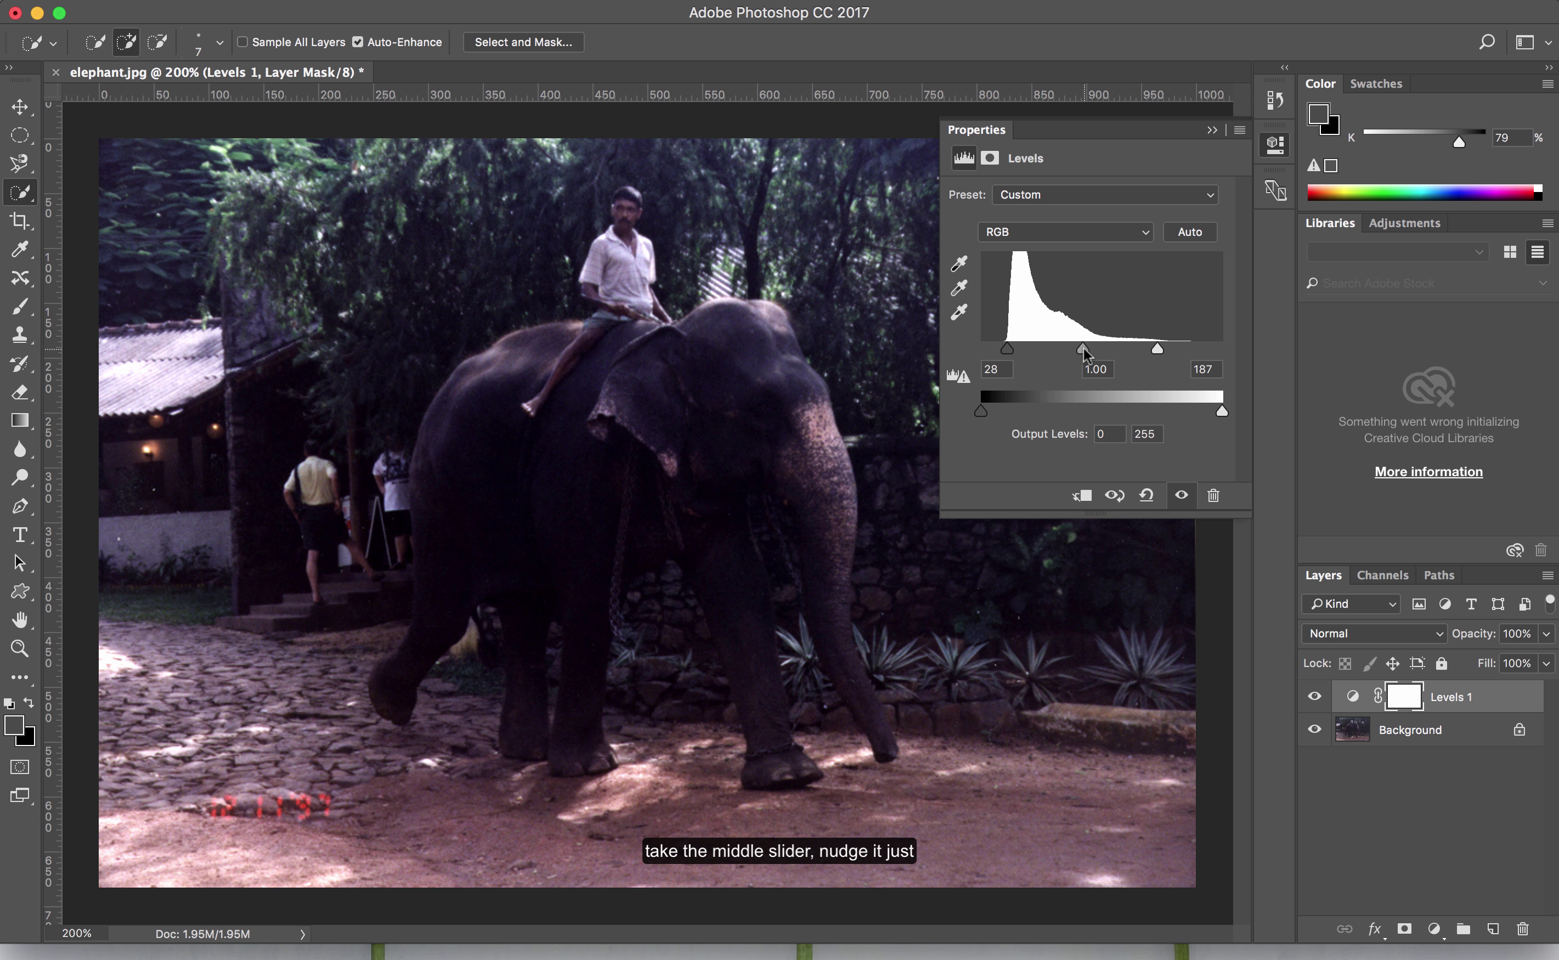
left_click_drag(1086, 356, 1073, 370)
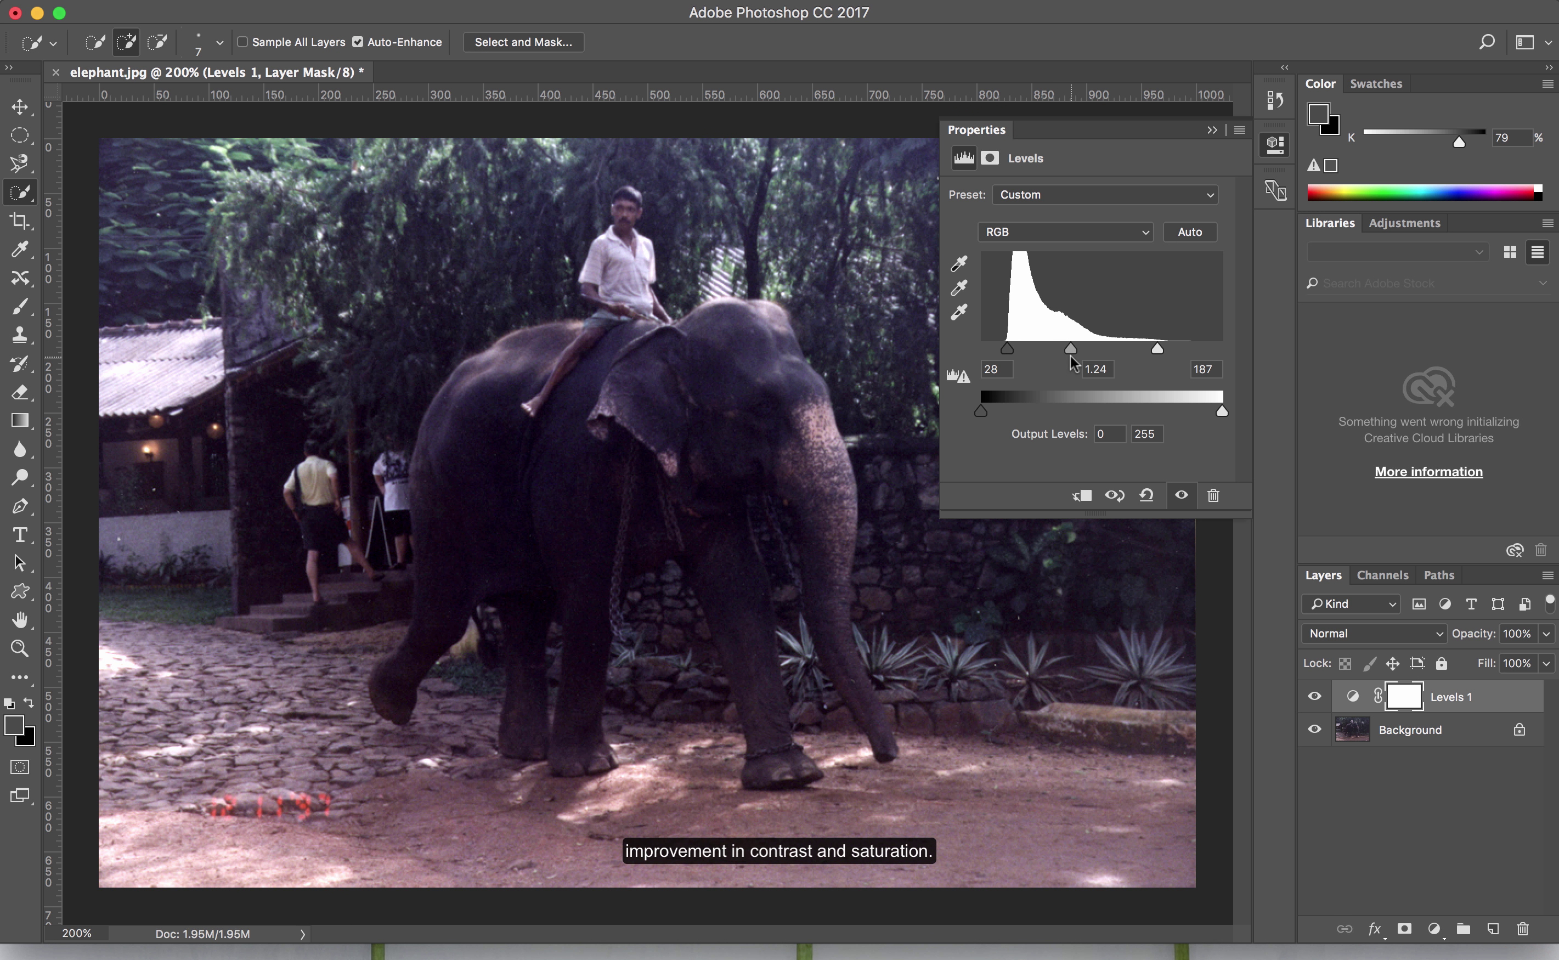
left_click_drag(1071, 351, 1072, 351)
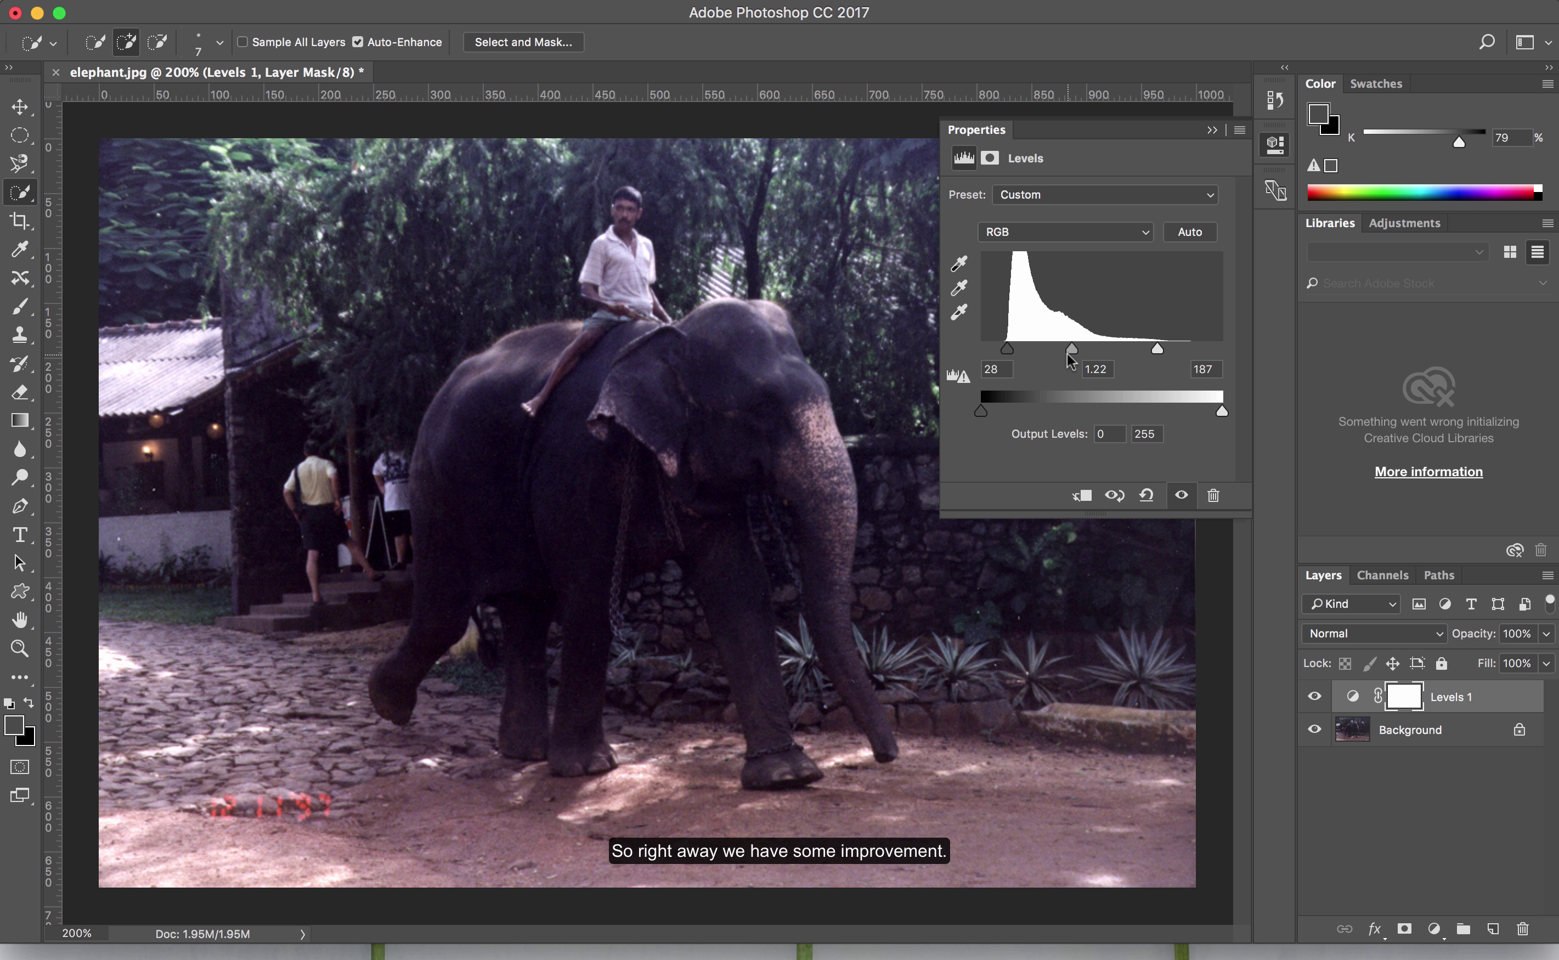
left_click(1211, 131)
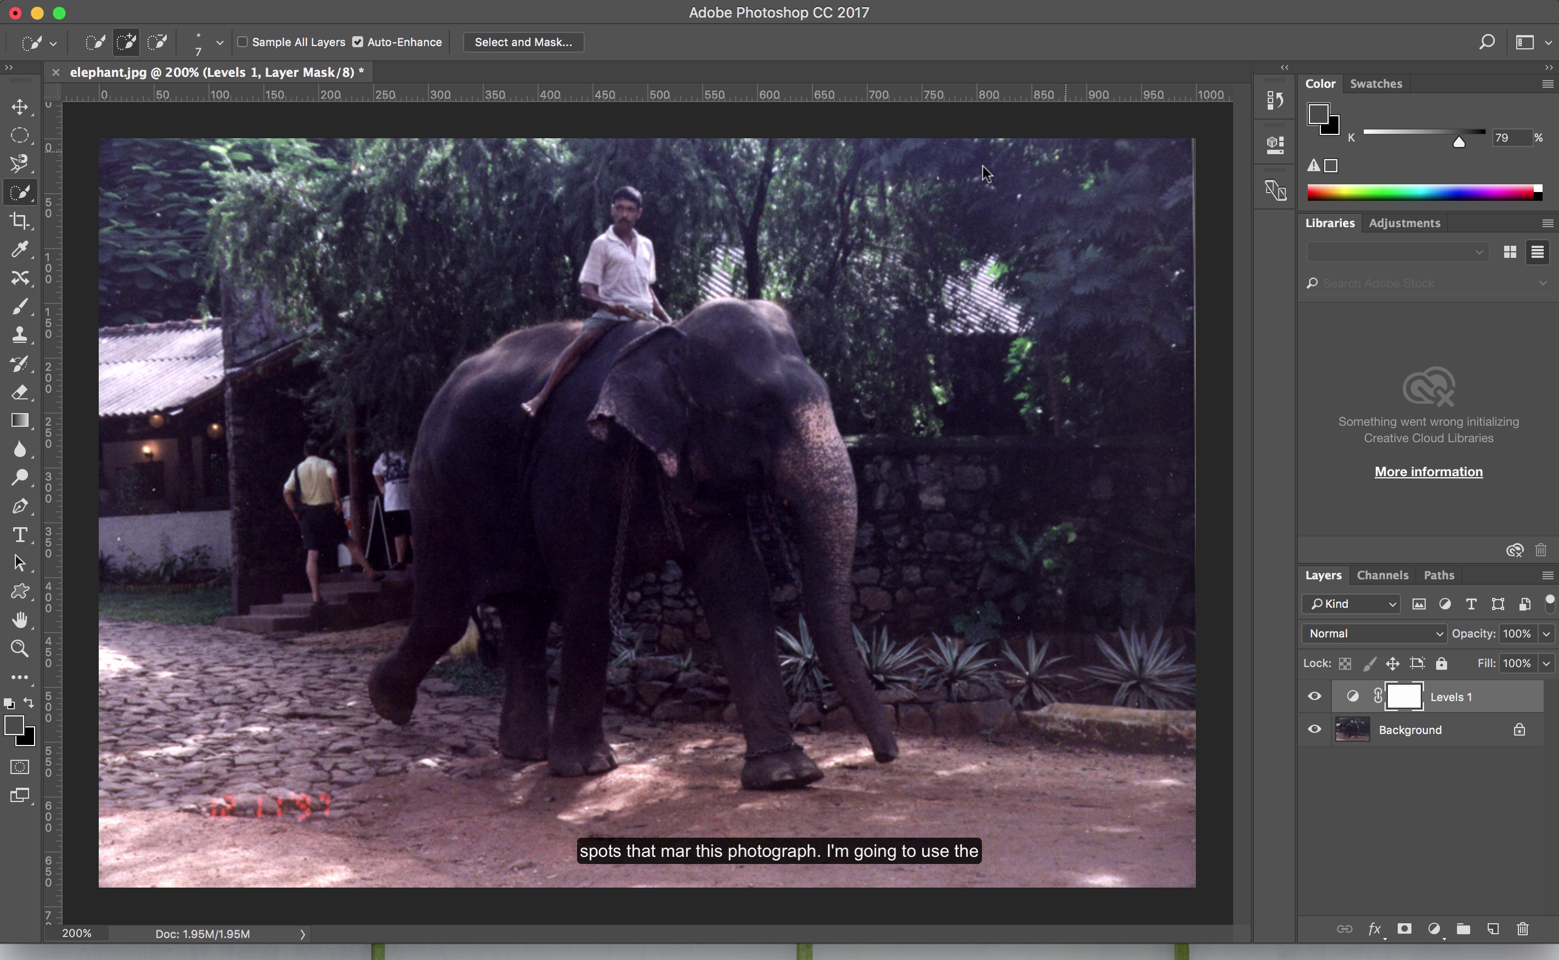
Step: Switch to the Spot Healing Brush, reduce its size to 9 and make the Background layer active
left_click(32, 198)
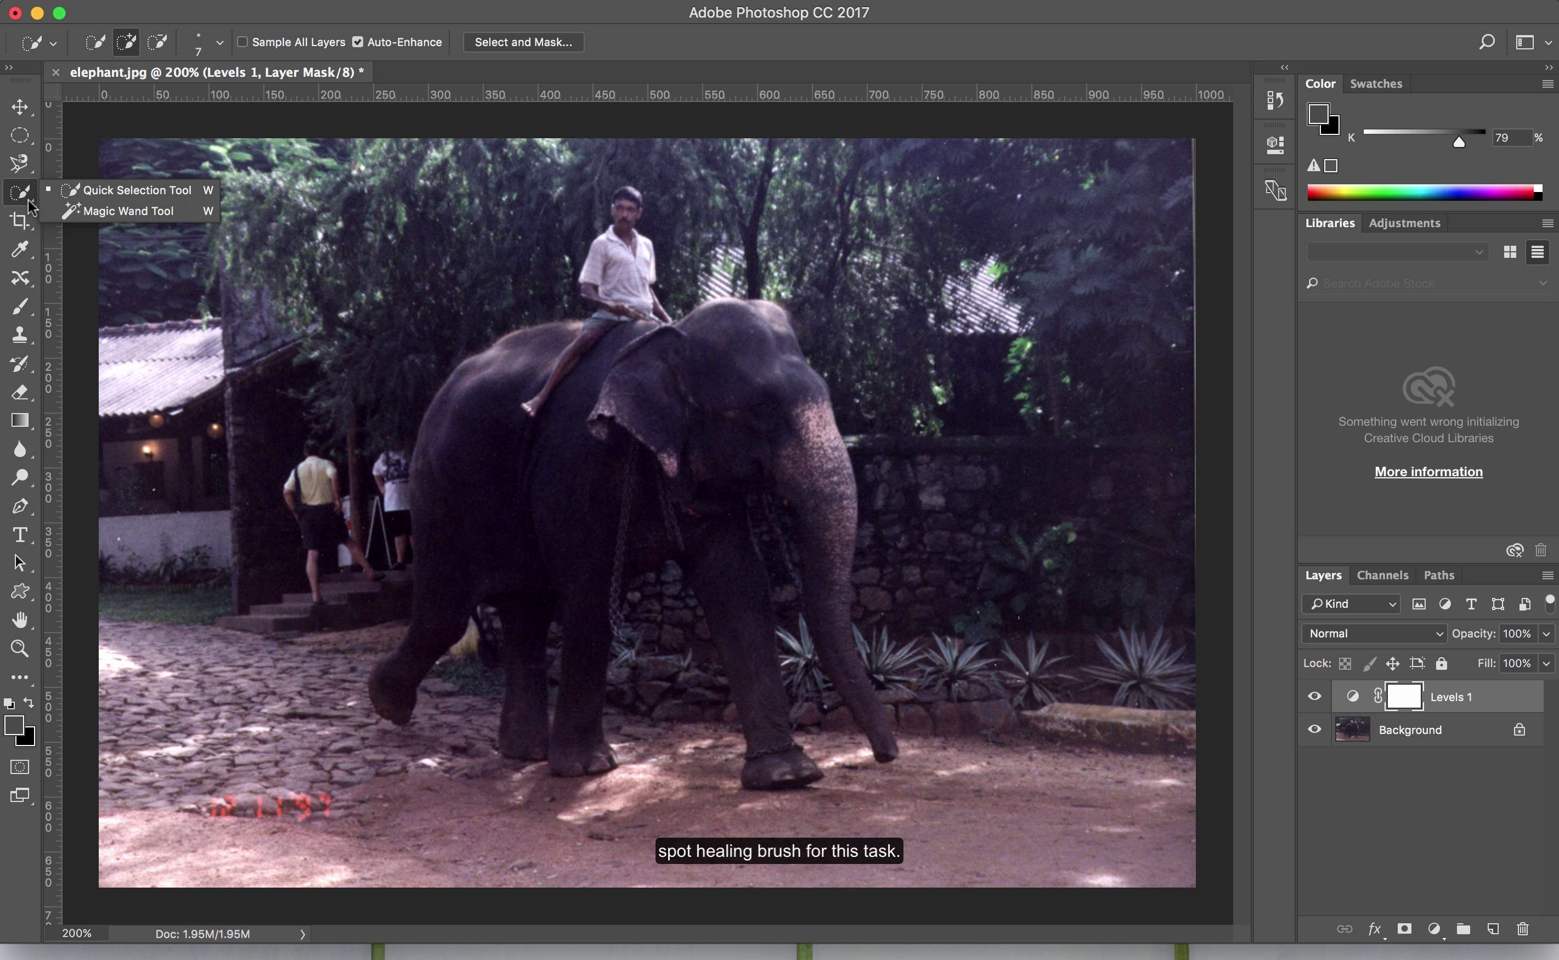
left_click(32, 281)
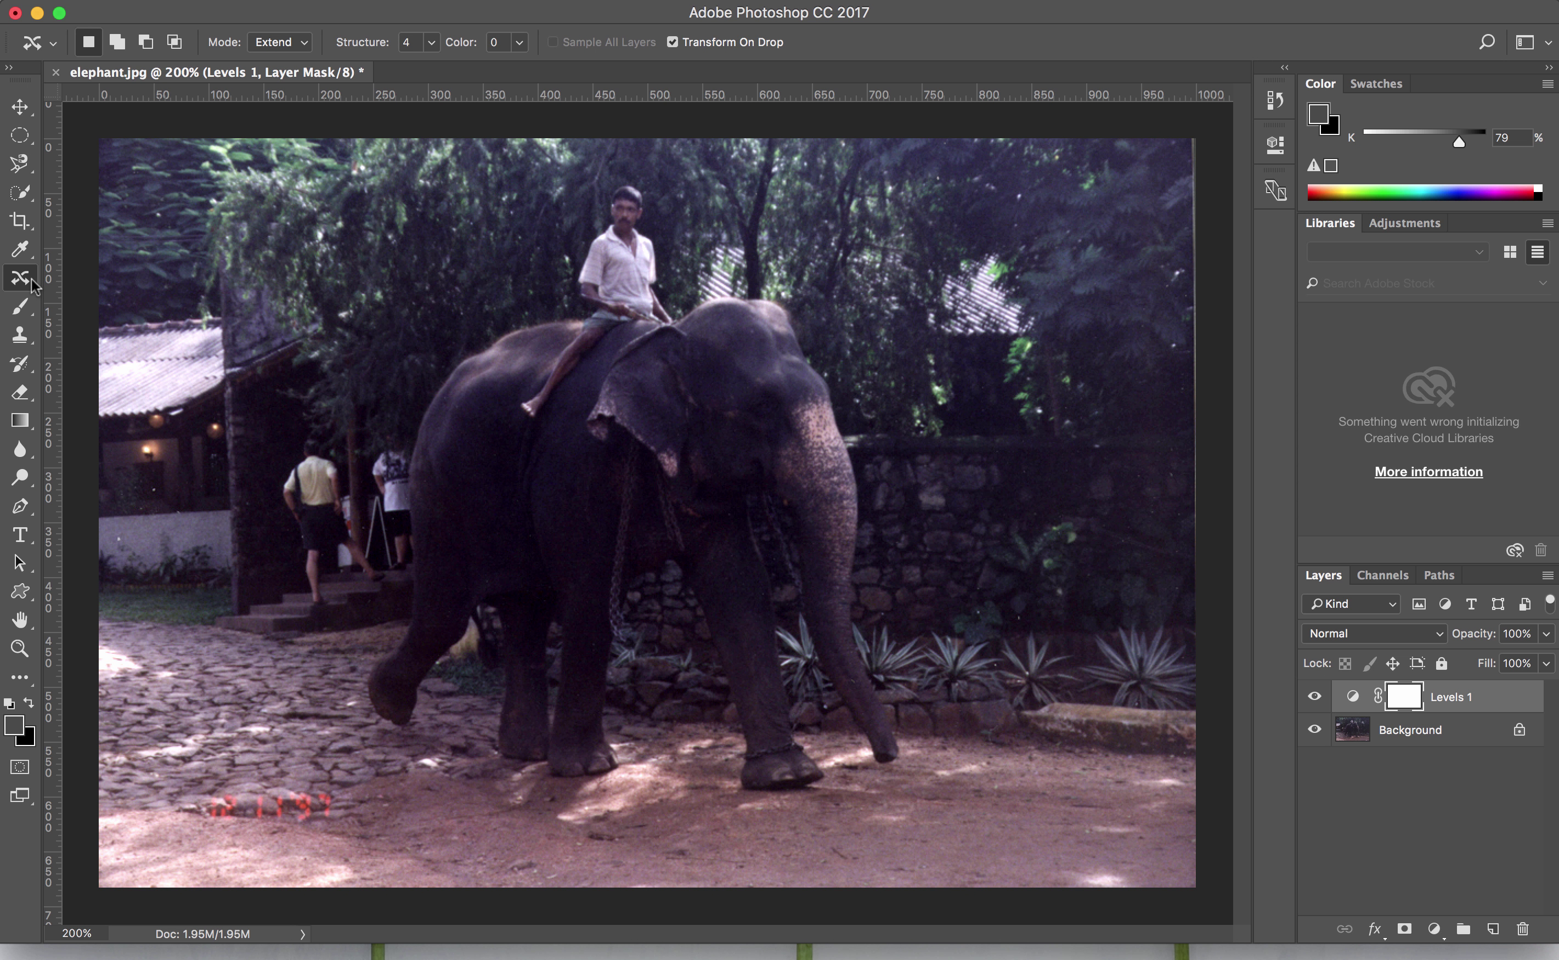
left_click(32, 285)
left_click(69, 272)
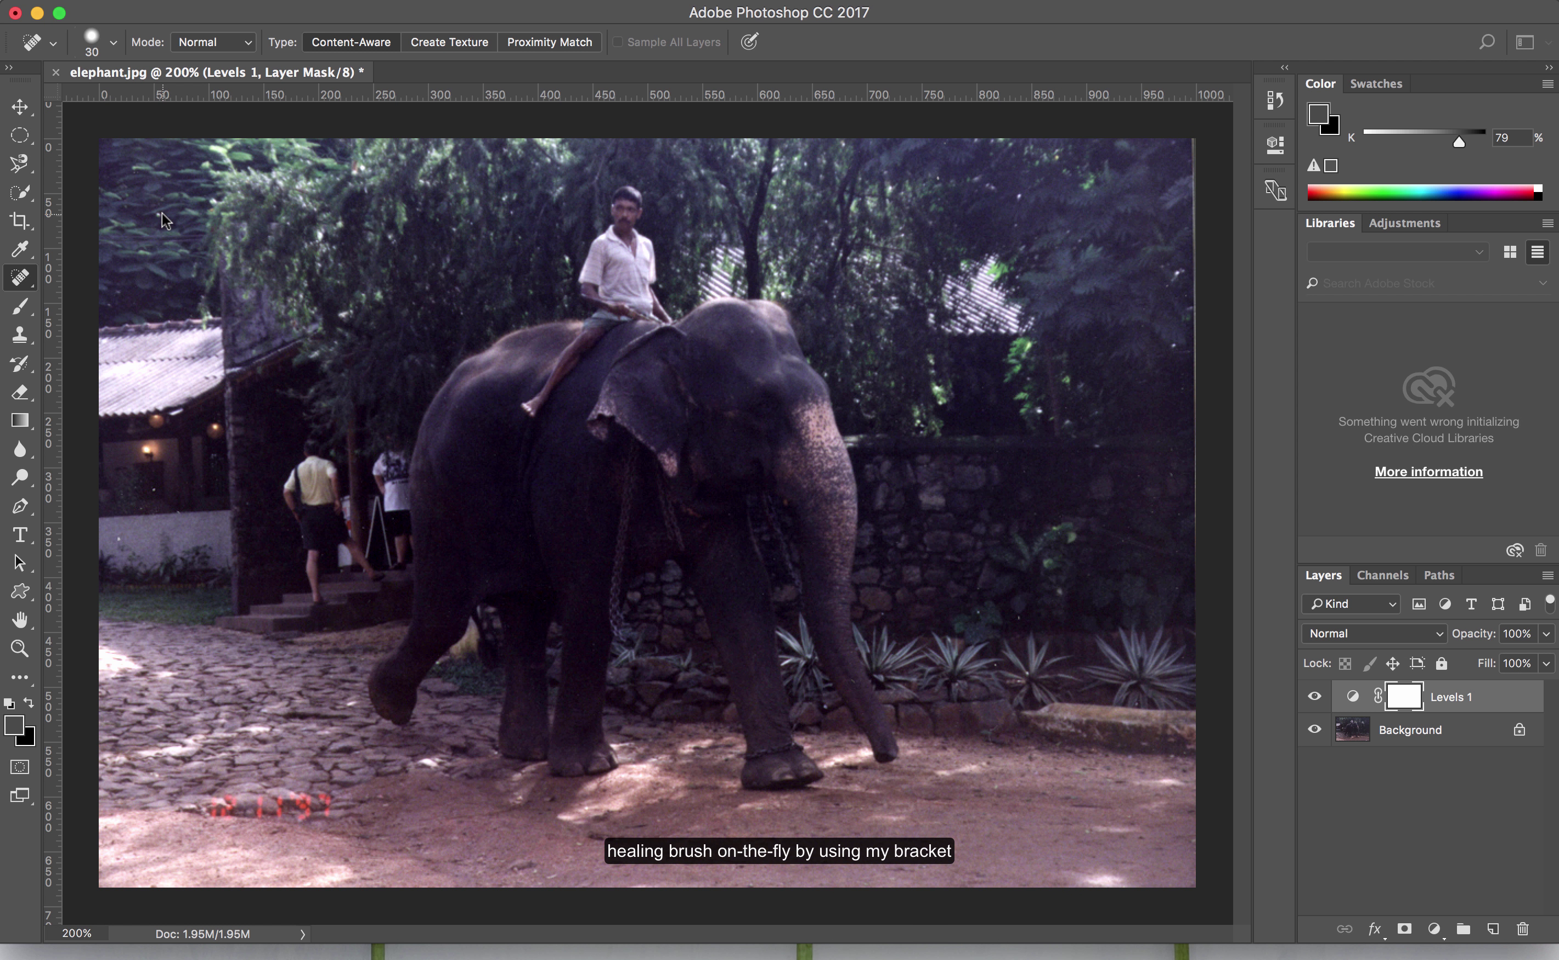
key("bracketleft")
key("bracketleft")
key("bracketleft")
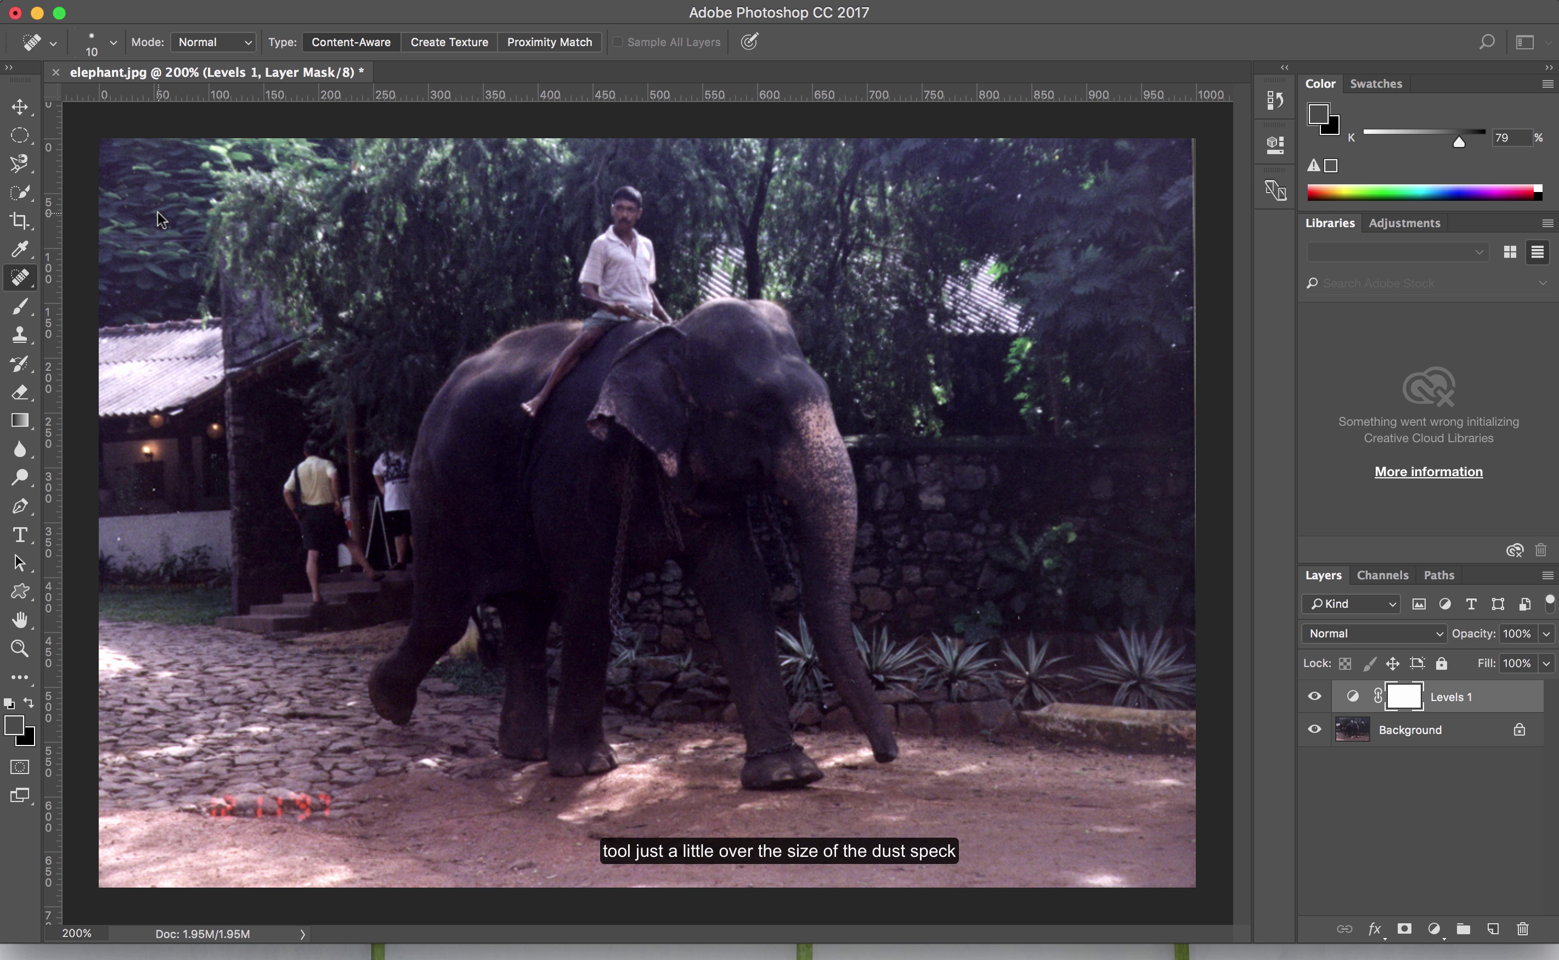
key("bracketleft")
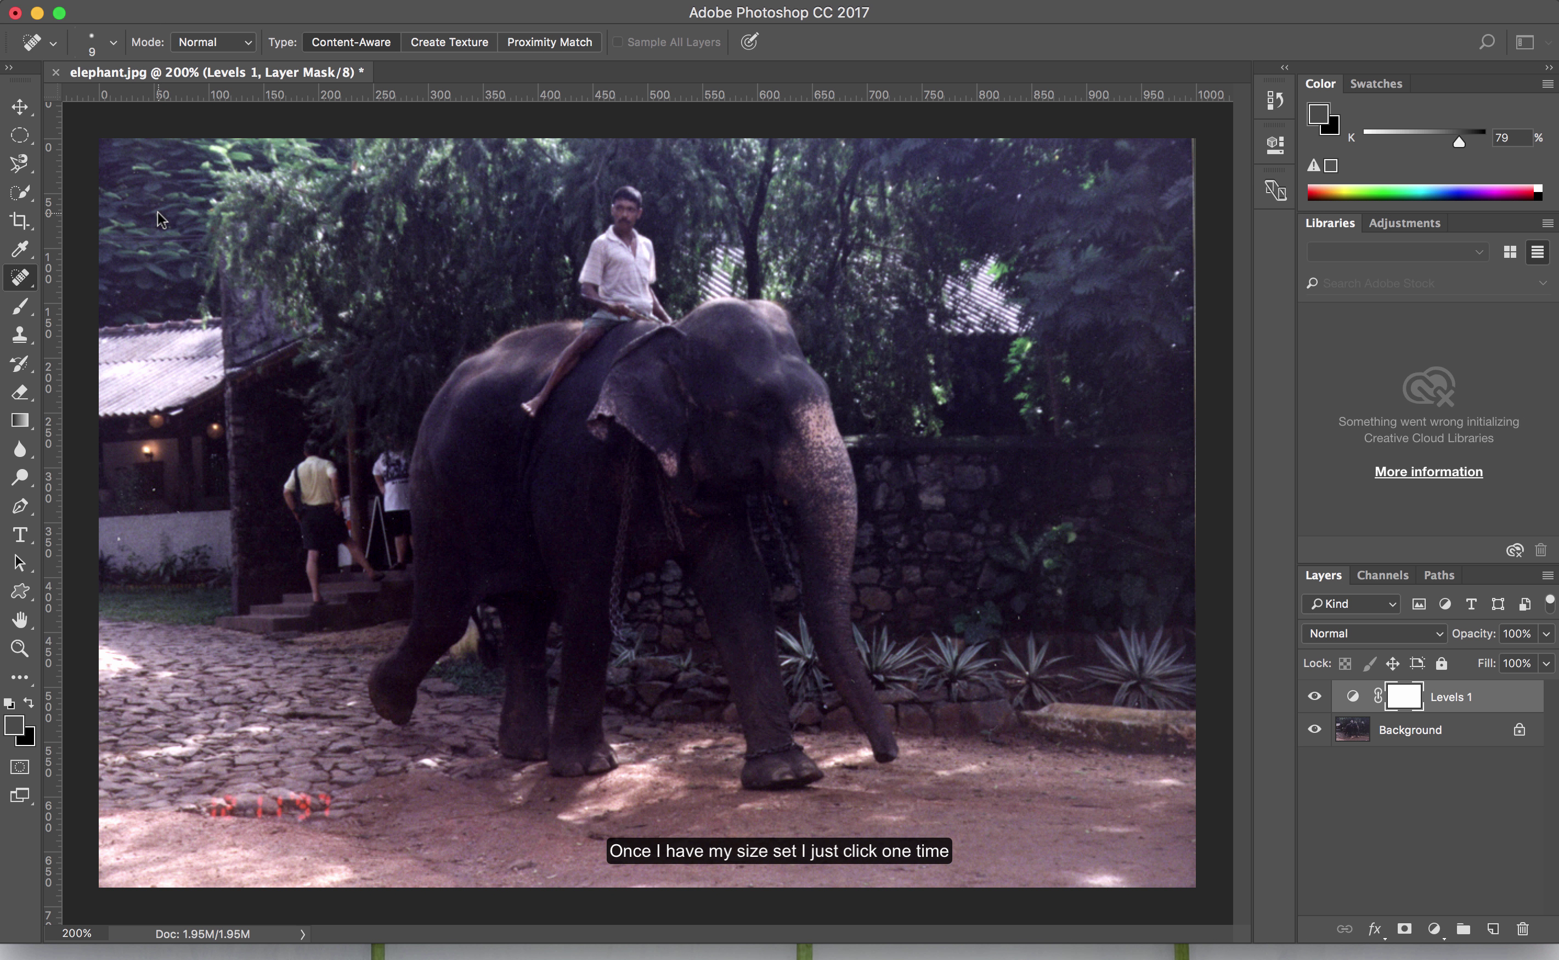
left_click(1439, 736)
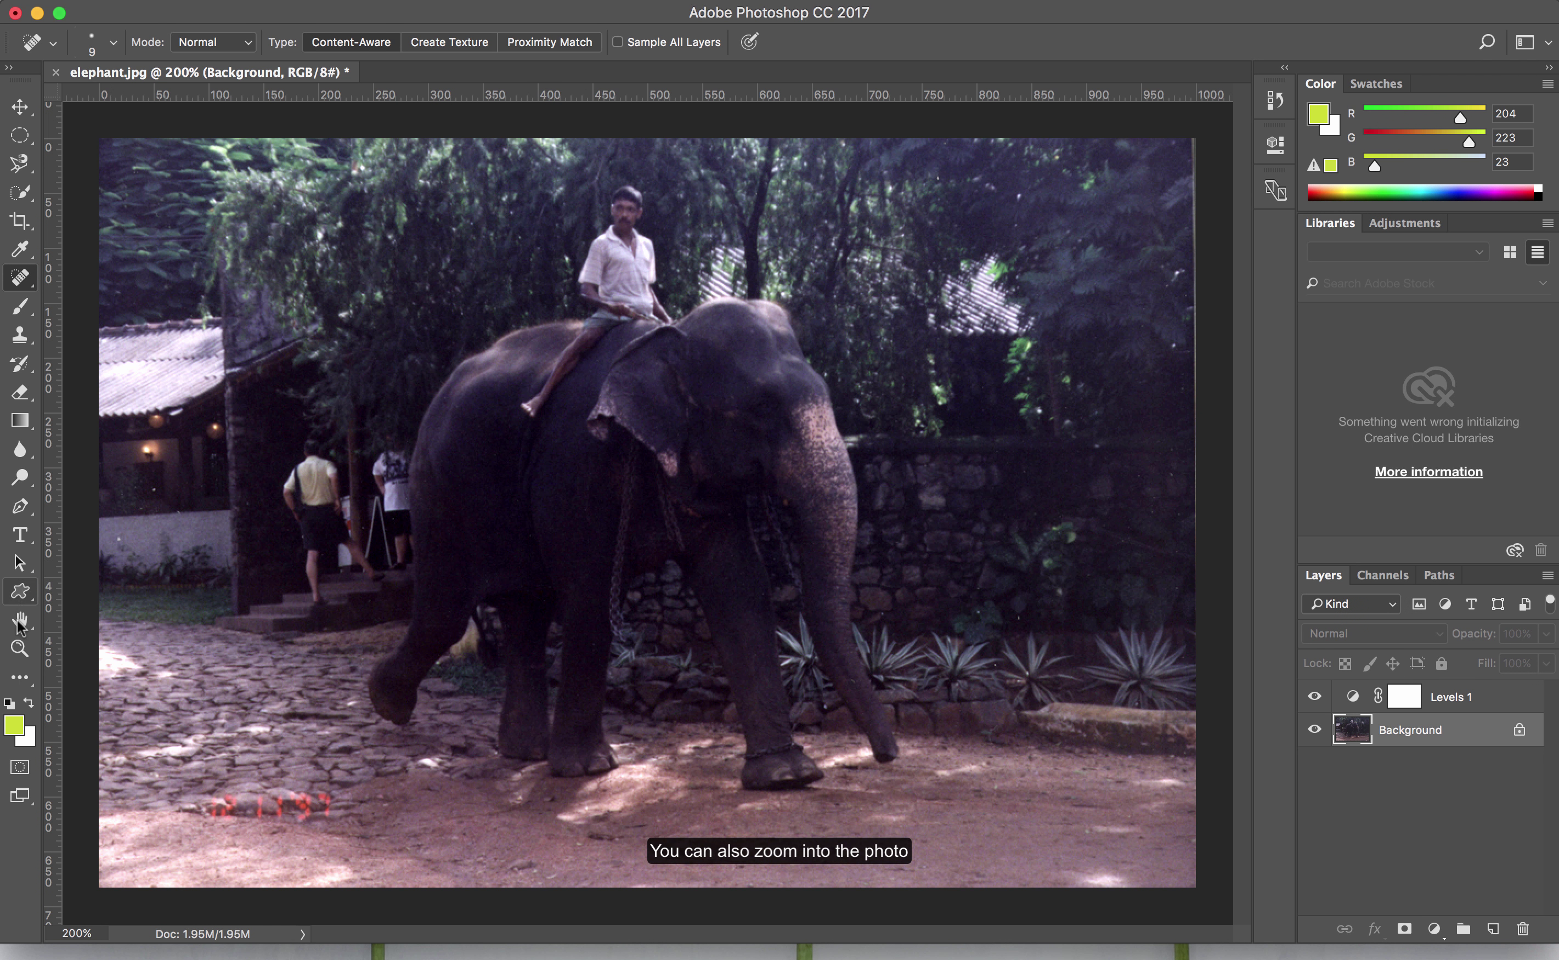
Step: Zoom to 400% and heal the dust specks around the building's porch and wall with the Spot Healing Brush at size 7
left_click(18, 649)
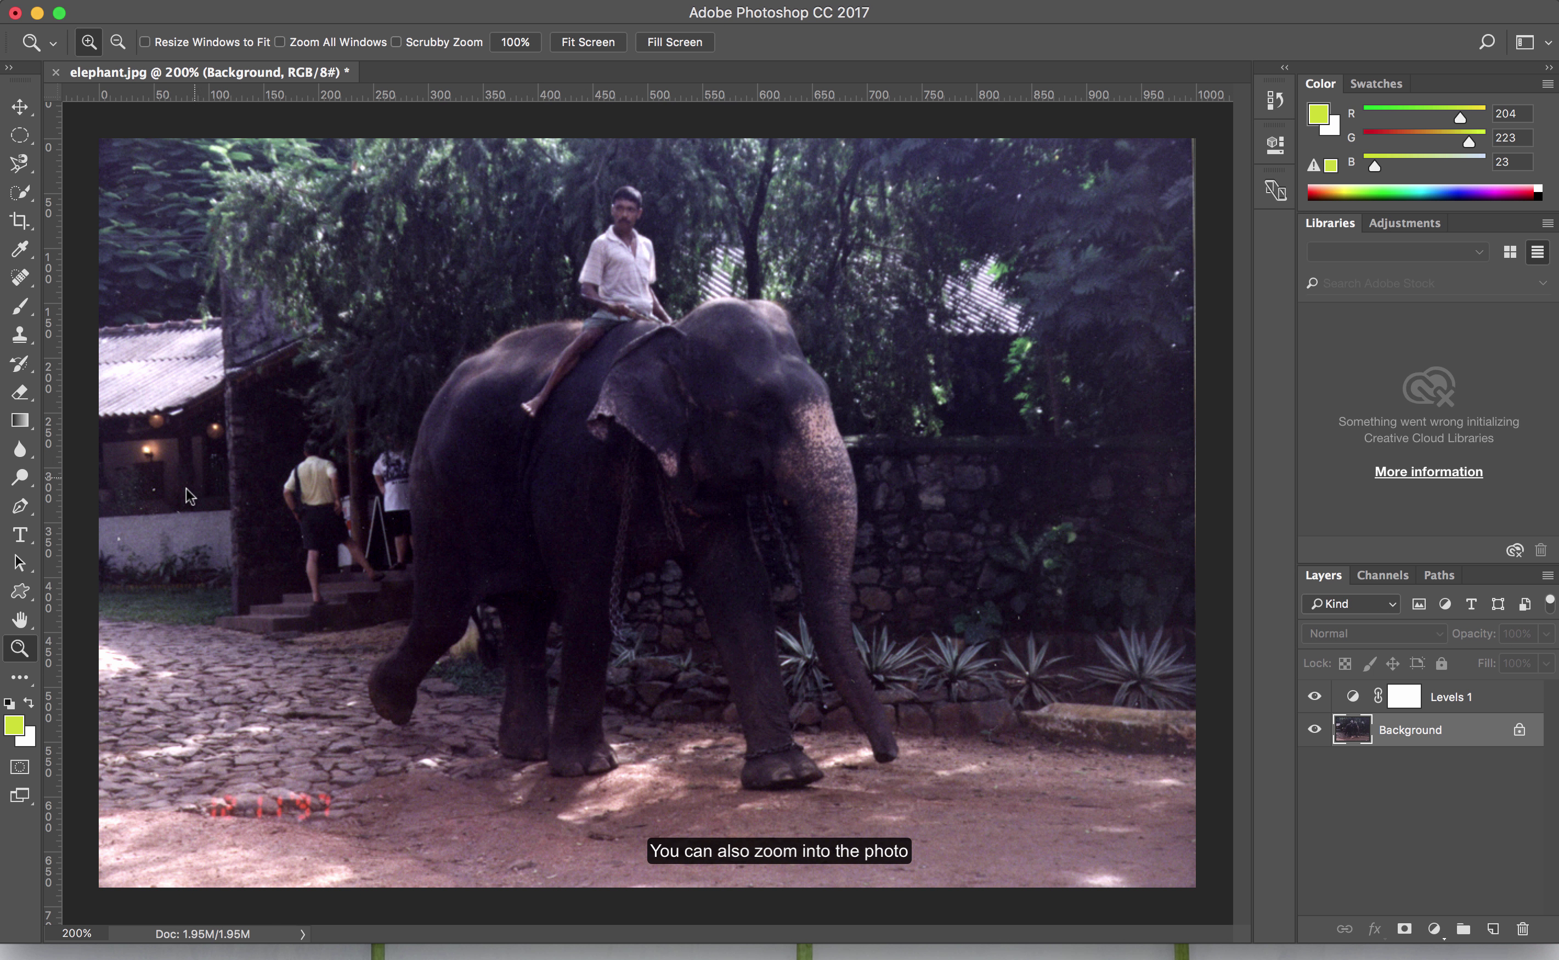
left_click(186, 488)
left_click(221, 488)
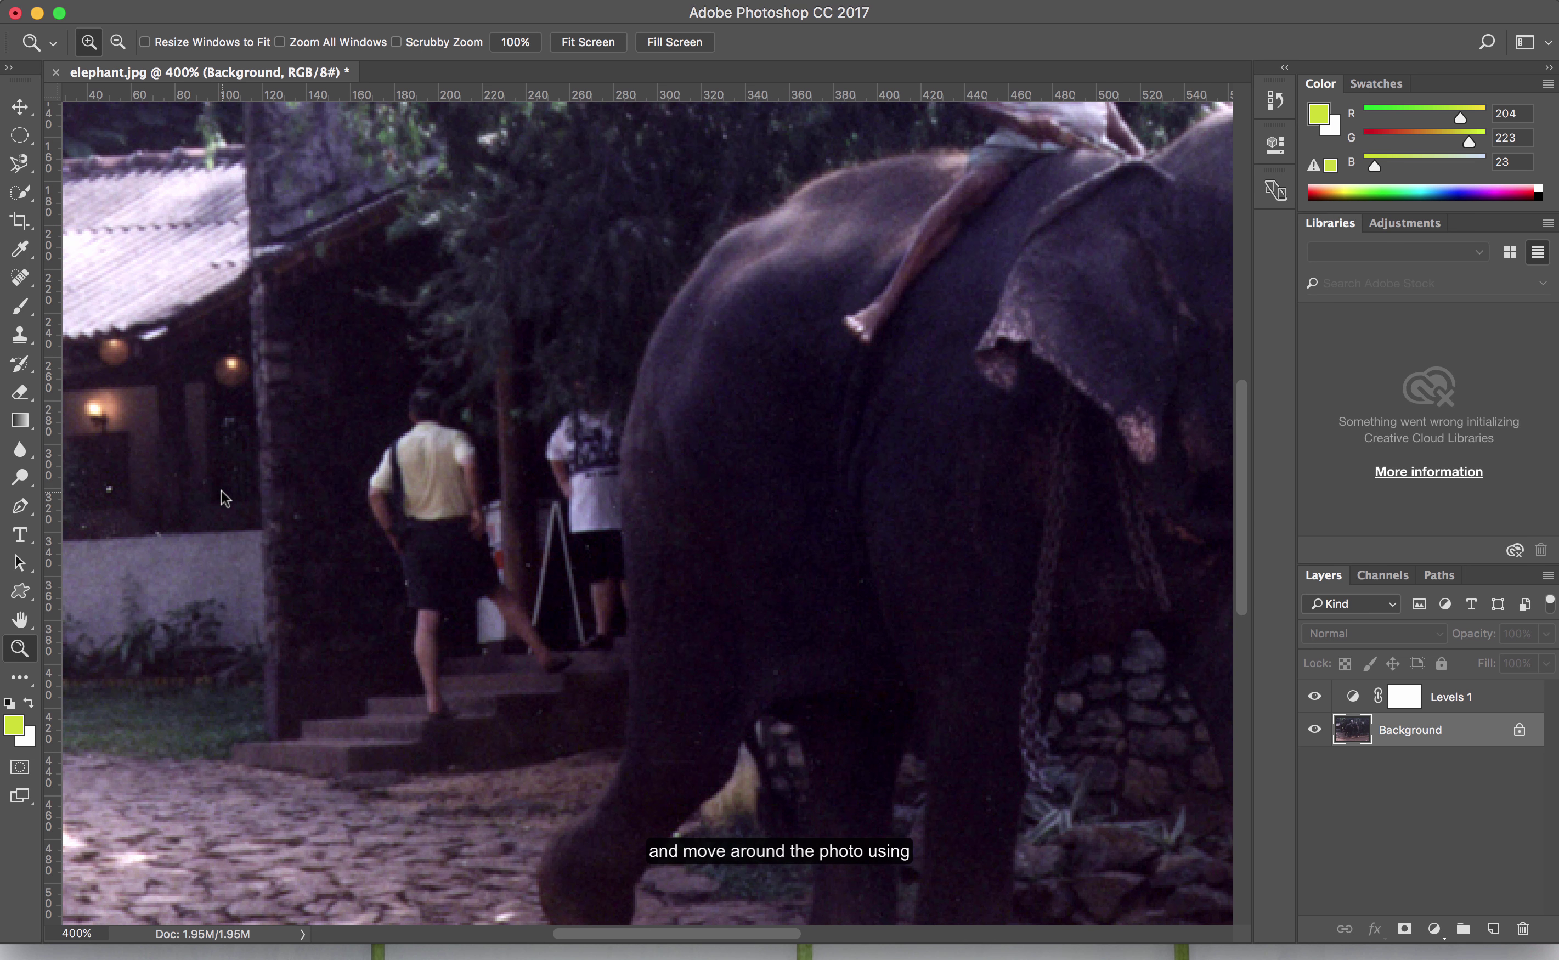
left_click_drag(220, 491, 368, 465)
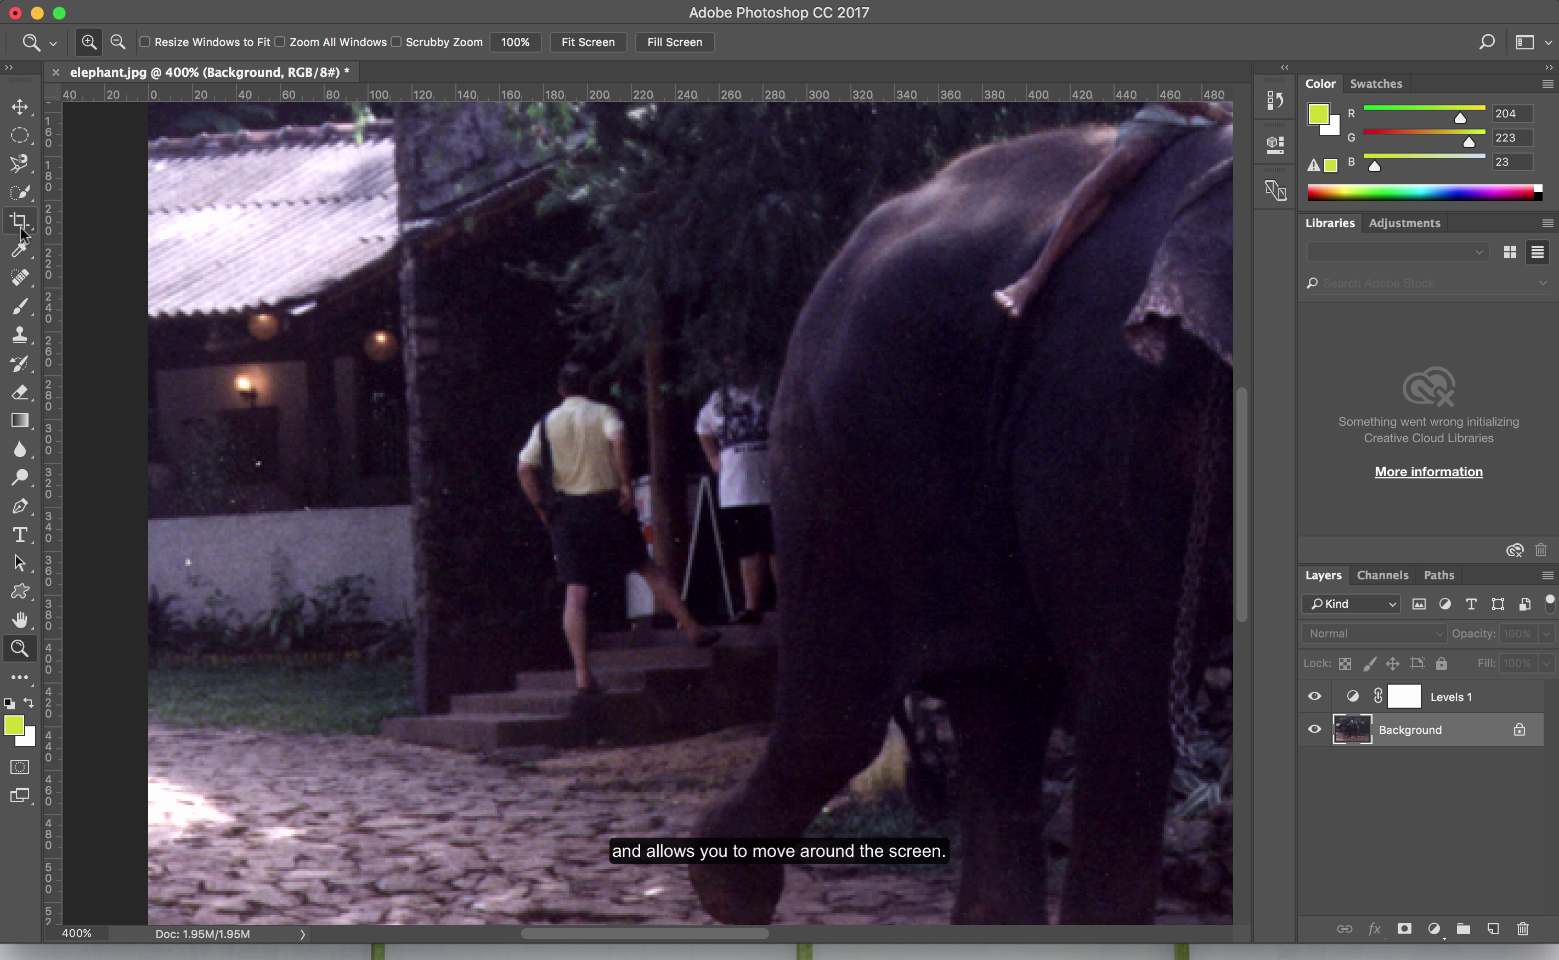
left_click(20, 277)
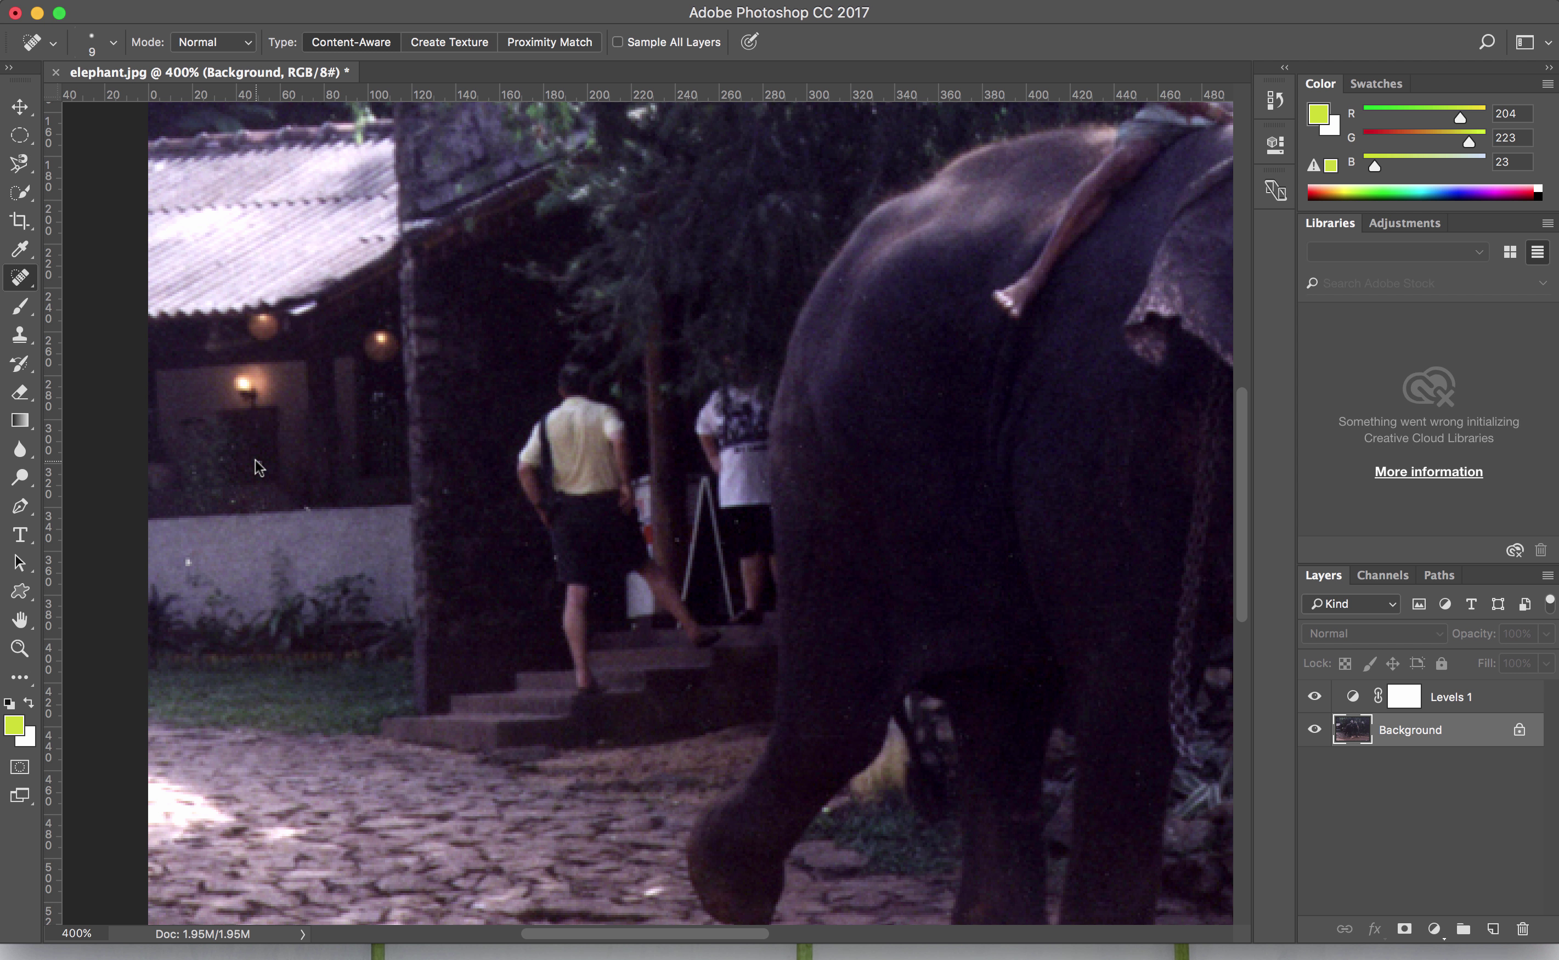
key("bracketleft")
left_click(222, 461)
left_click(446, 489)
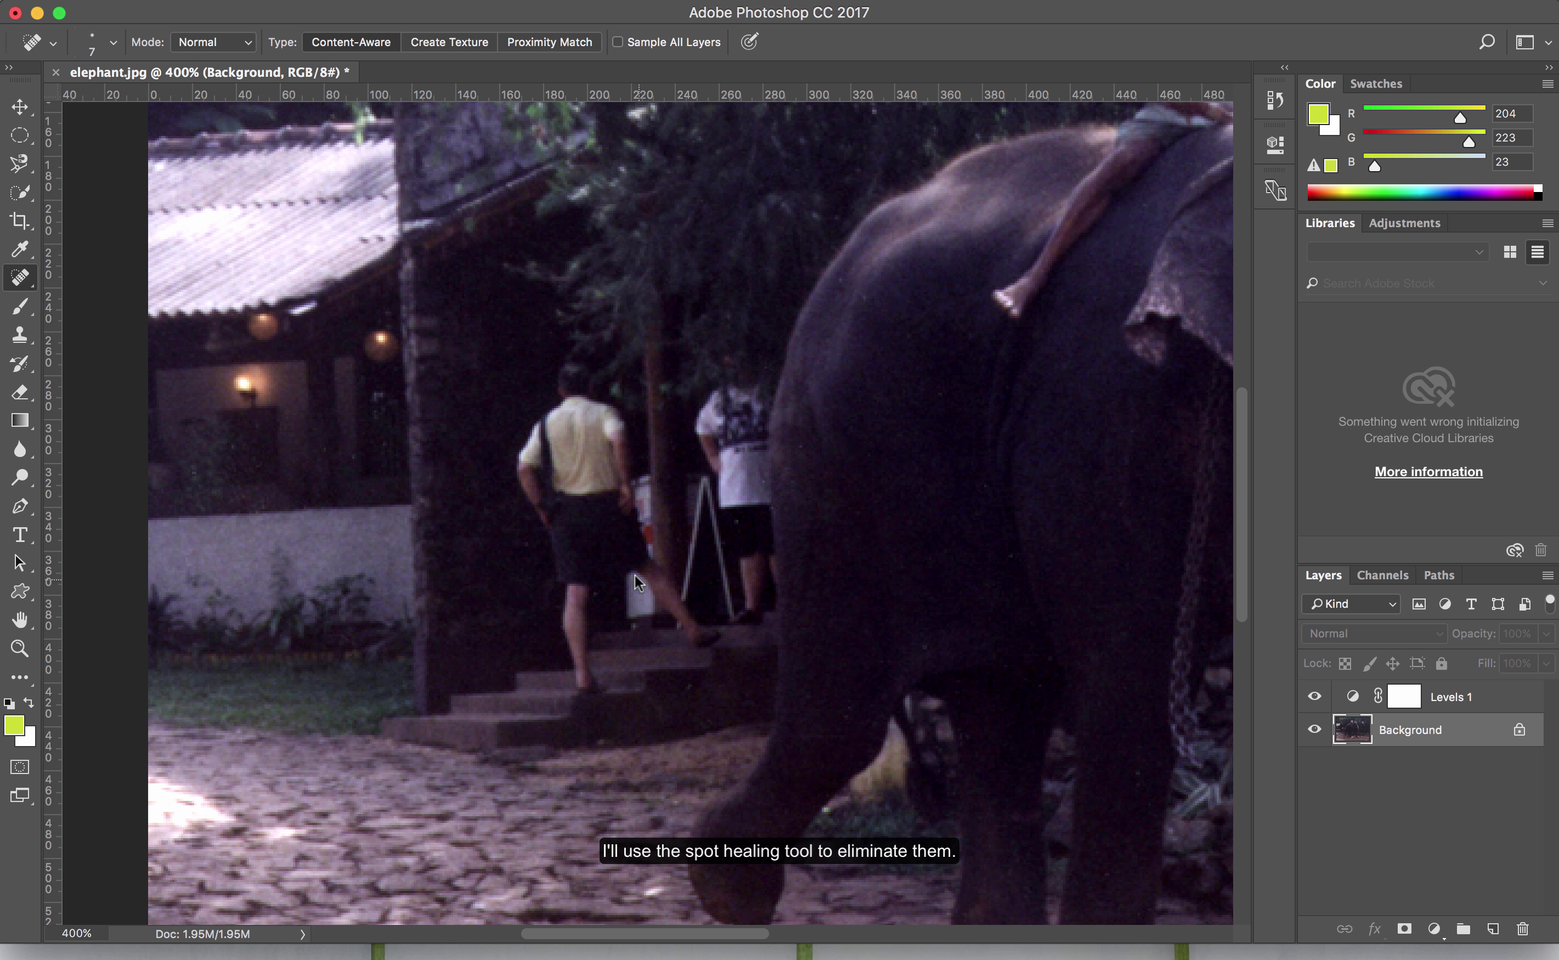
Step: Heal the dust specks in the dark foliage and stone wall in front of the elephant
scroll(607, 671, "up", 8)
scroll(472, 526, "right", 10)
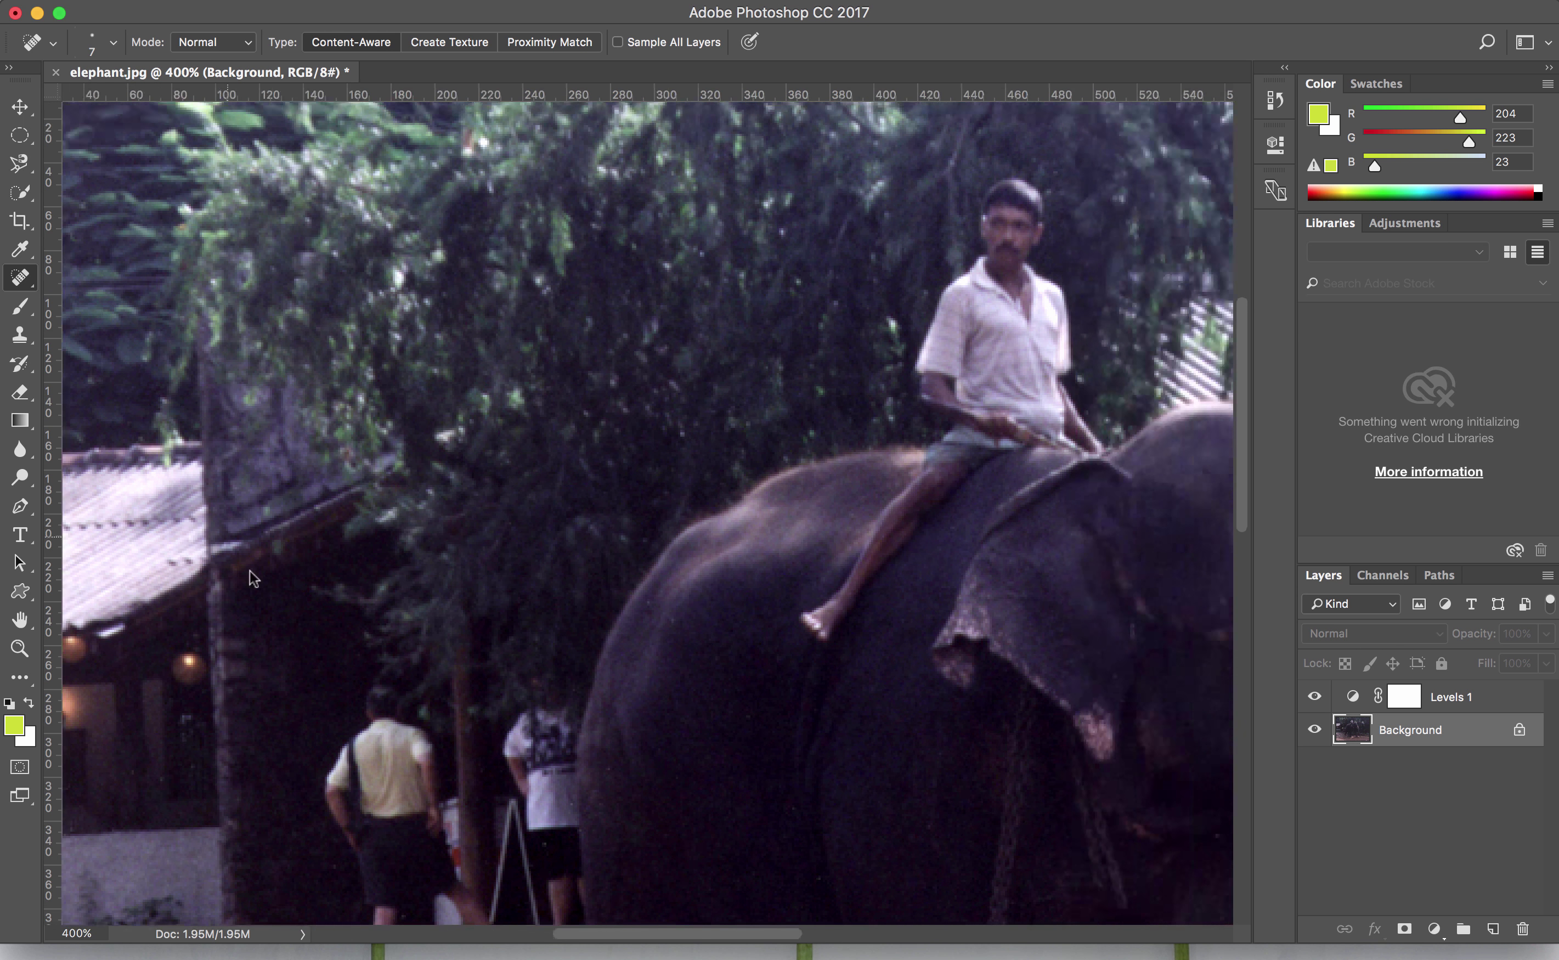
scroll(280, 577, "right", 4)
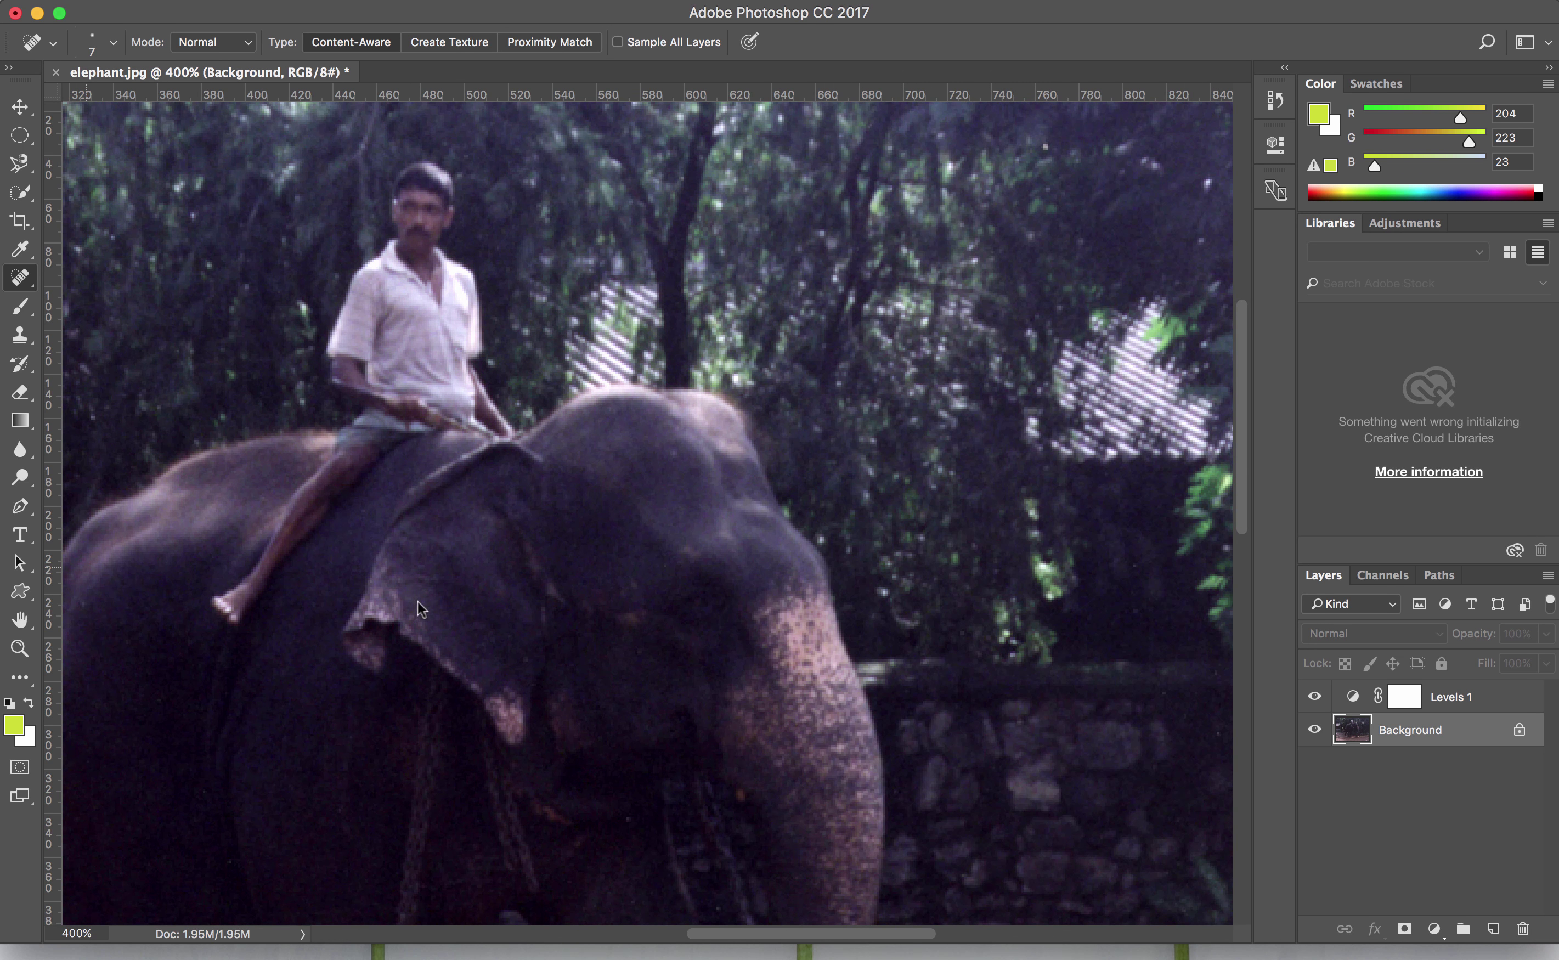
scroll(342, 581, "right", 8)
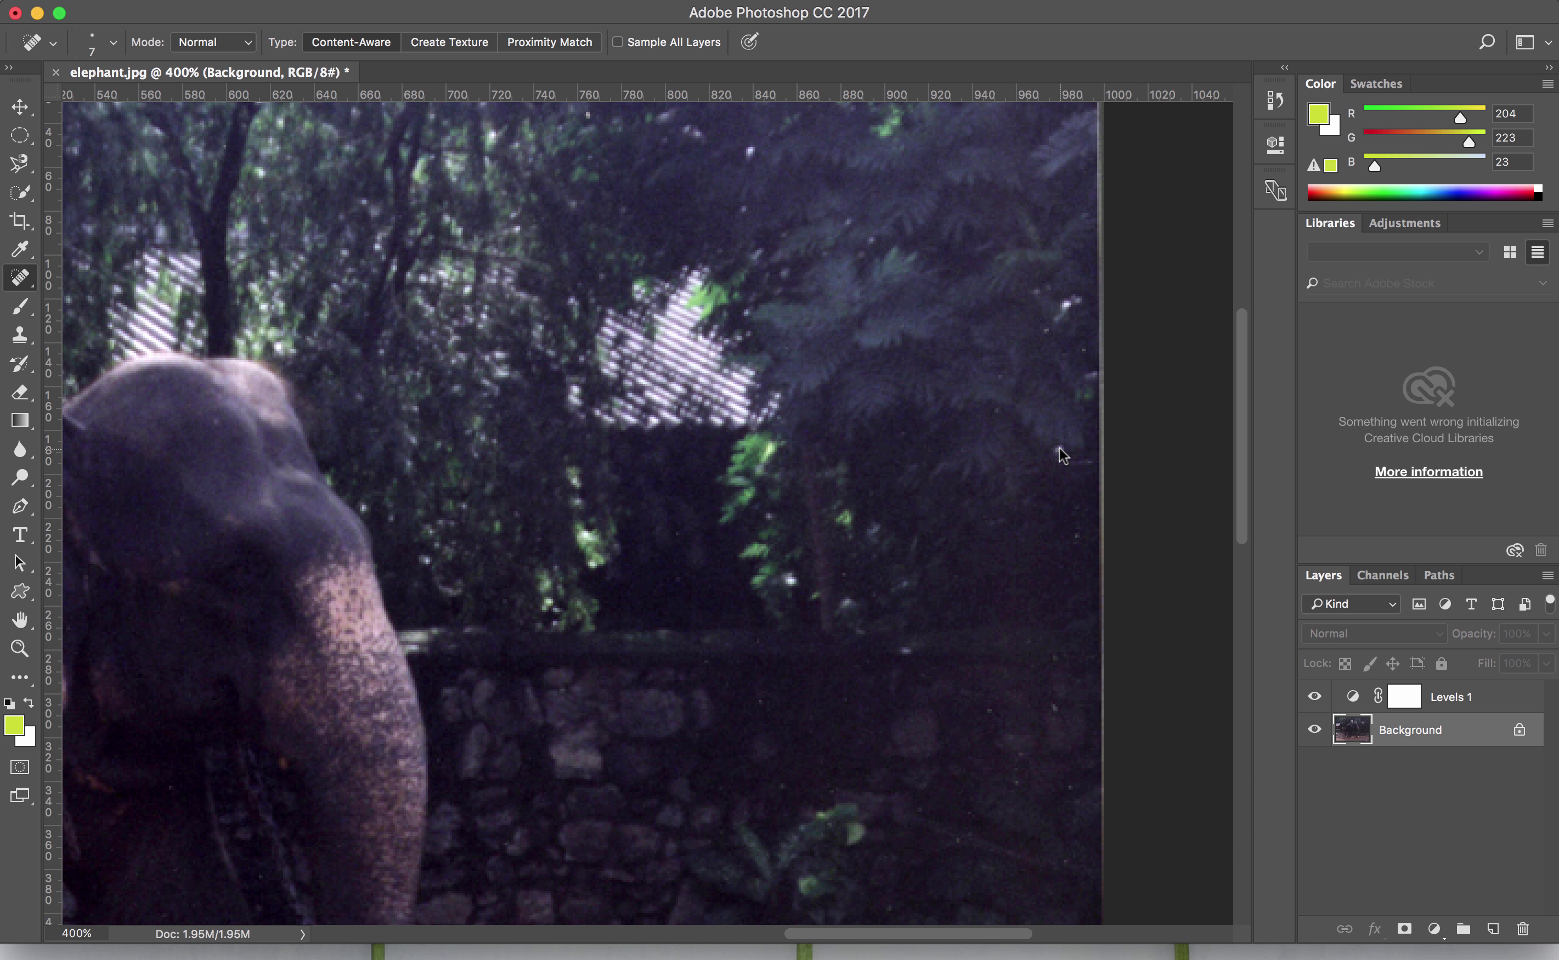
left_click(792, 579)
key("ctrl+z")
left_click(906, 584)
left_click(768, 511)
Step: Heal the dust specks around the spiky plants below the stone wall and beside the elephant's trunk
left_click_drag(774, 735, 752, 503)
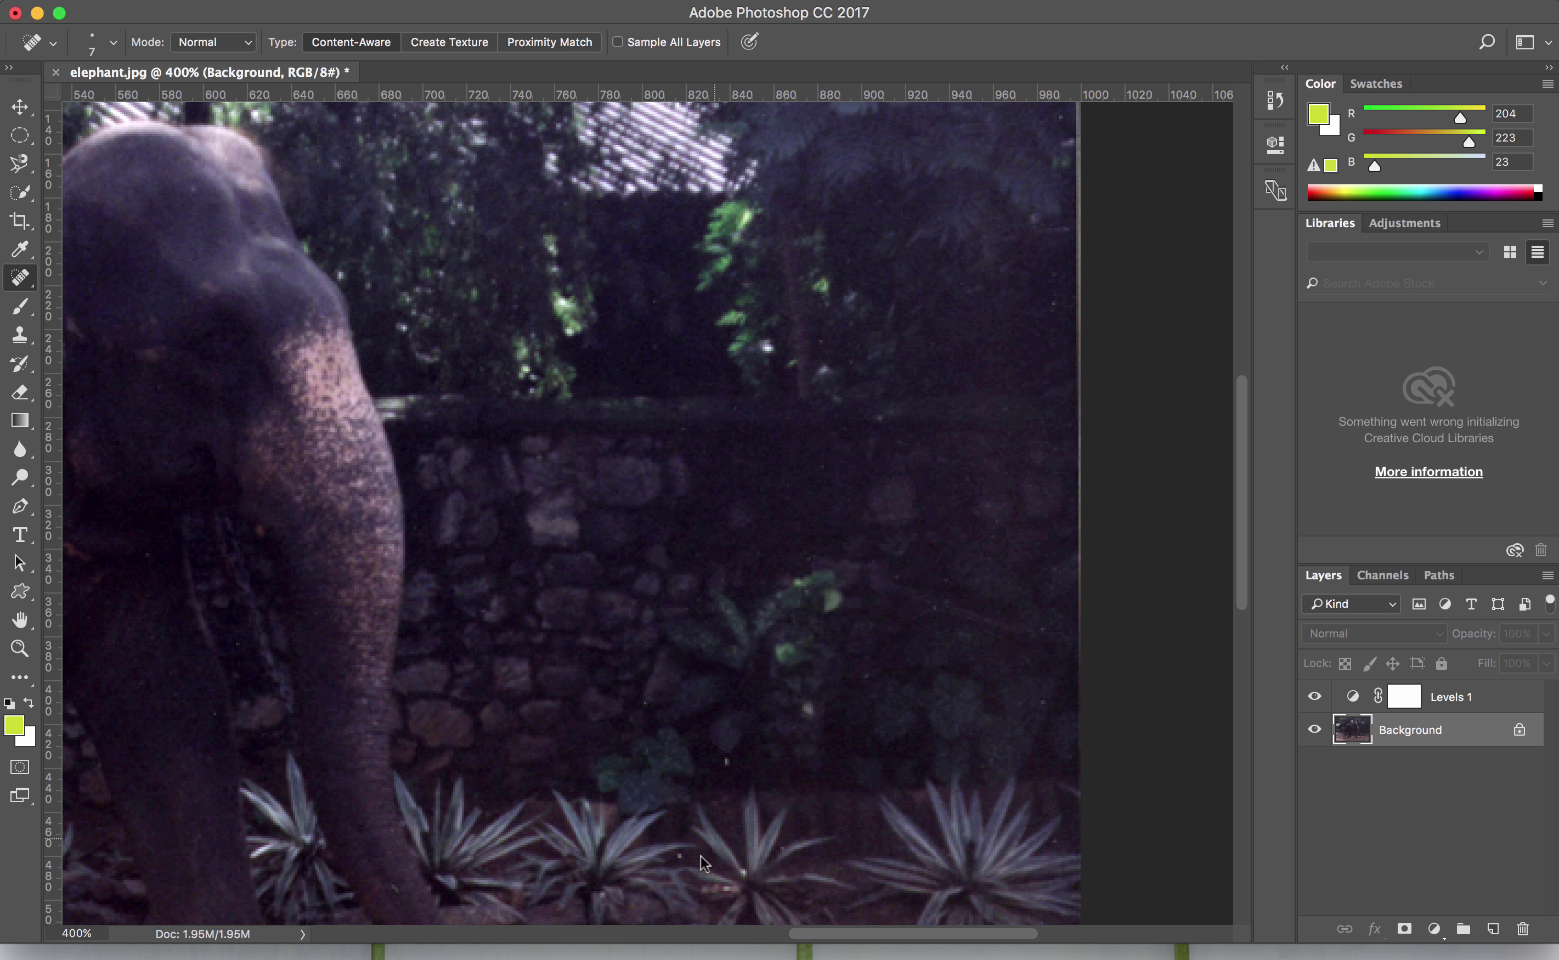
left_click(679, 853)
left_click_drag(707, 758, 687, 538)
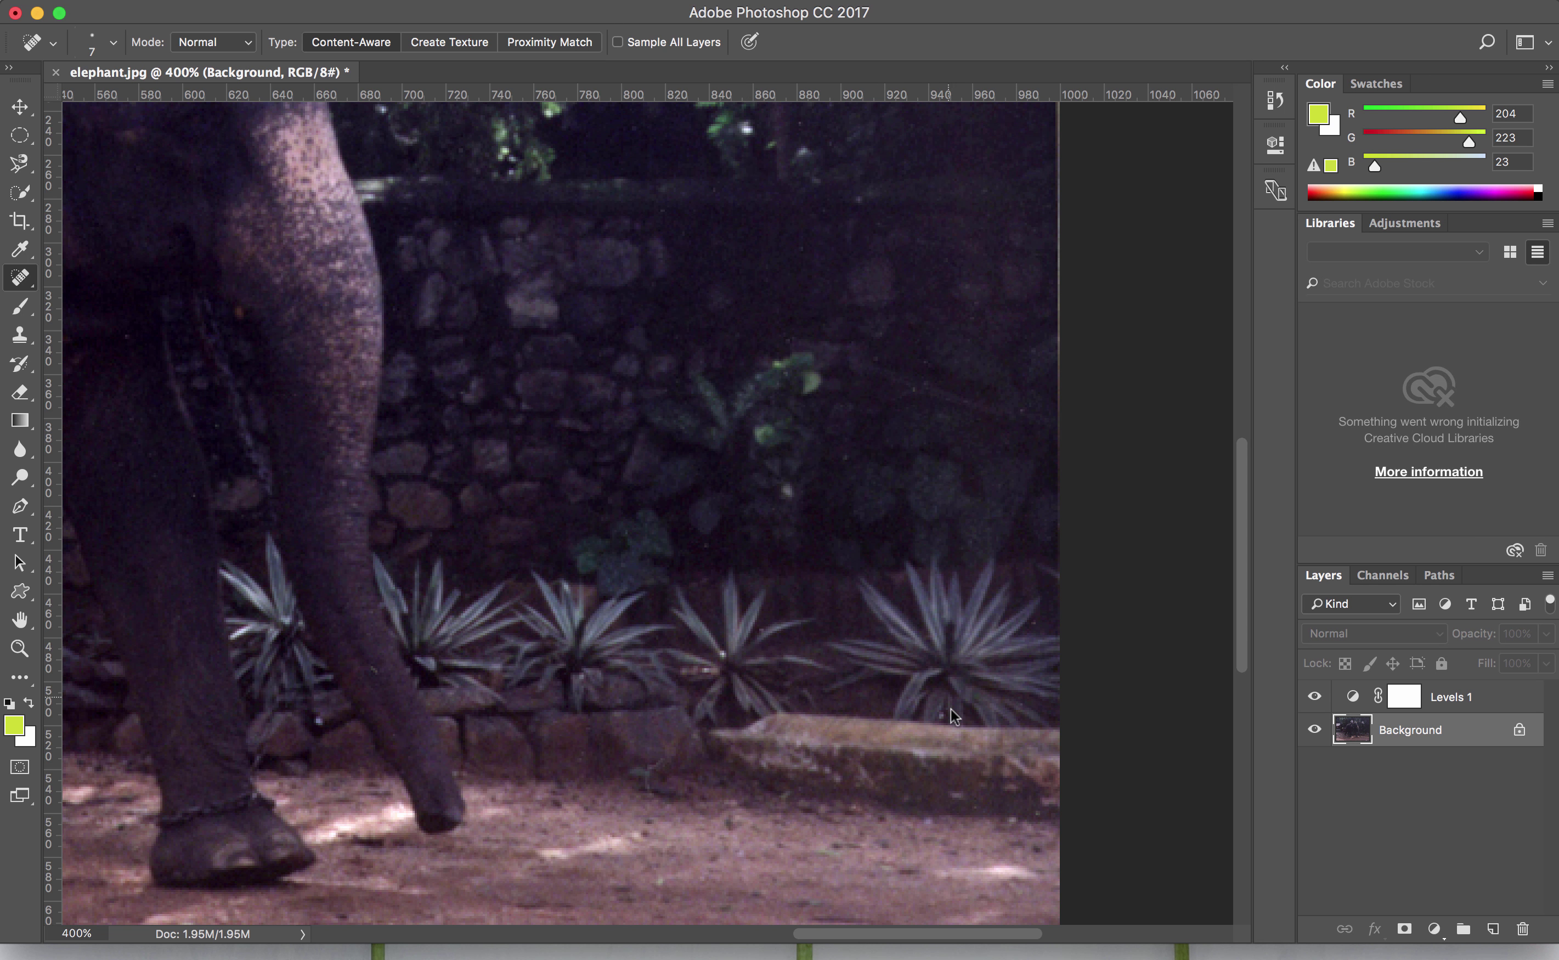
left_click(319, 722)
Step: Check the elephant and rider for remaining dust specks, and fit the whole photo on screen
left_click_drag(564, 747, 1124, 836)
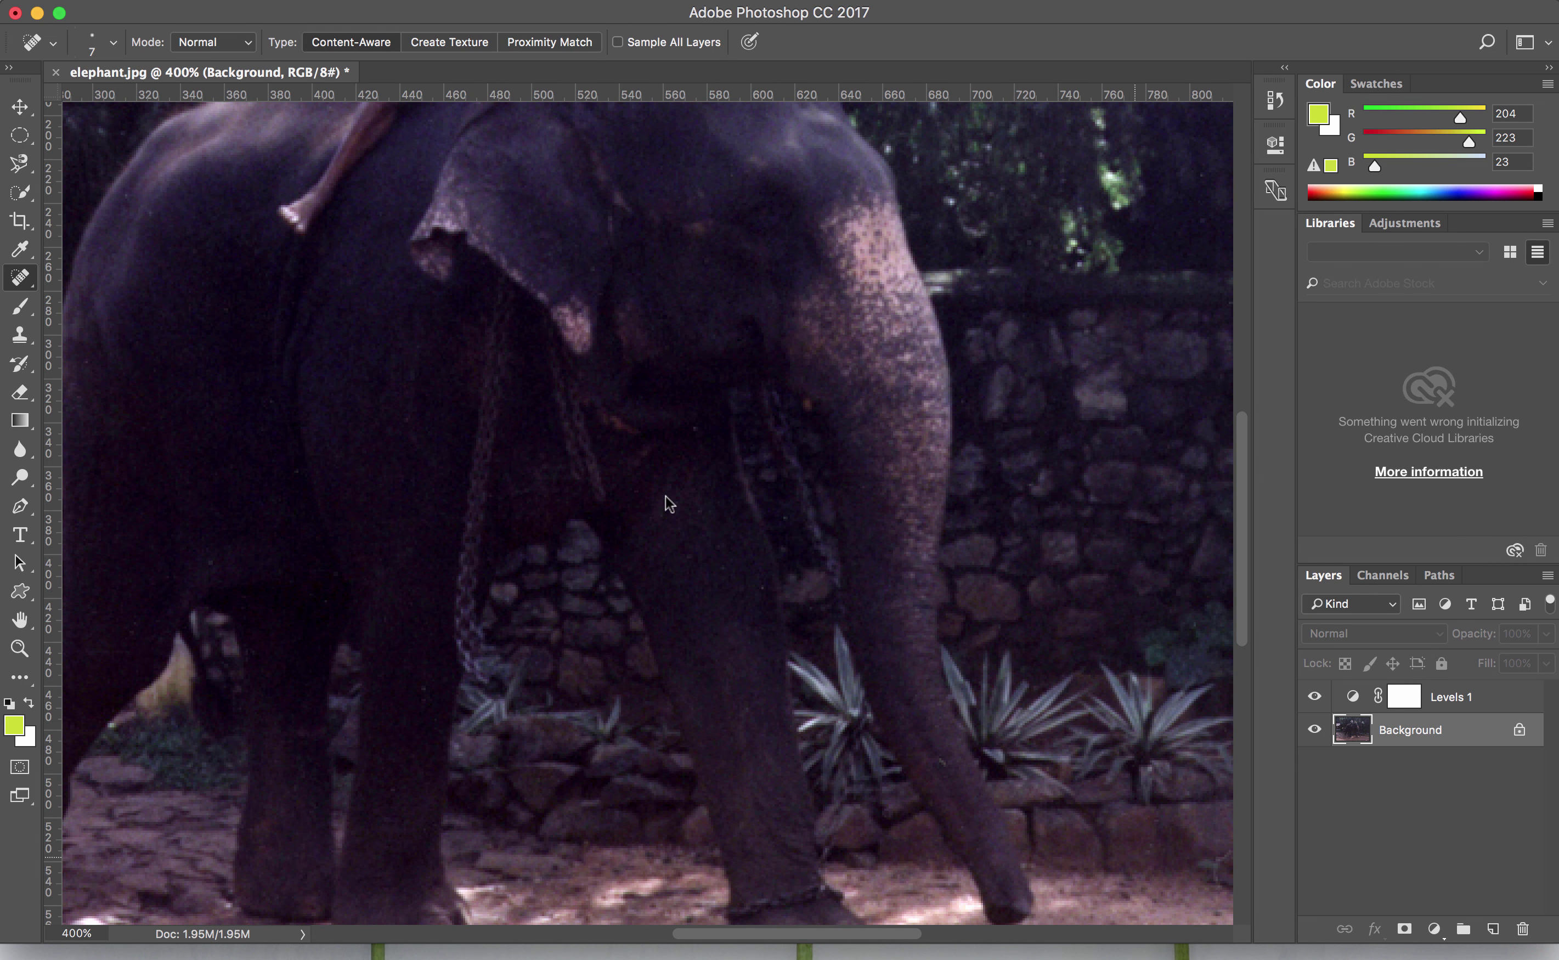
left_click_drag(664, 502, 852, 829)
left_click_drag(797, 537, 938, 445)
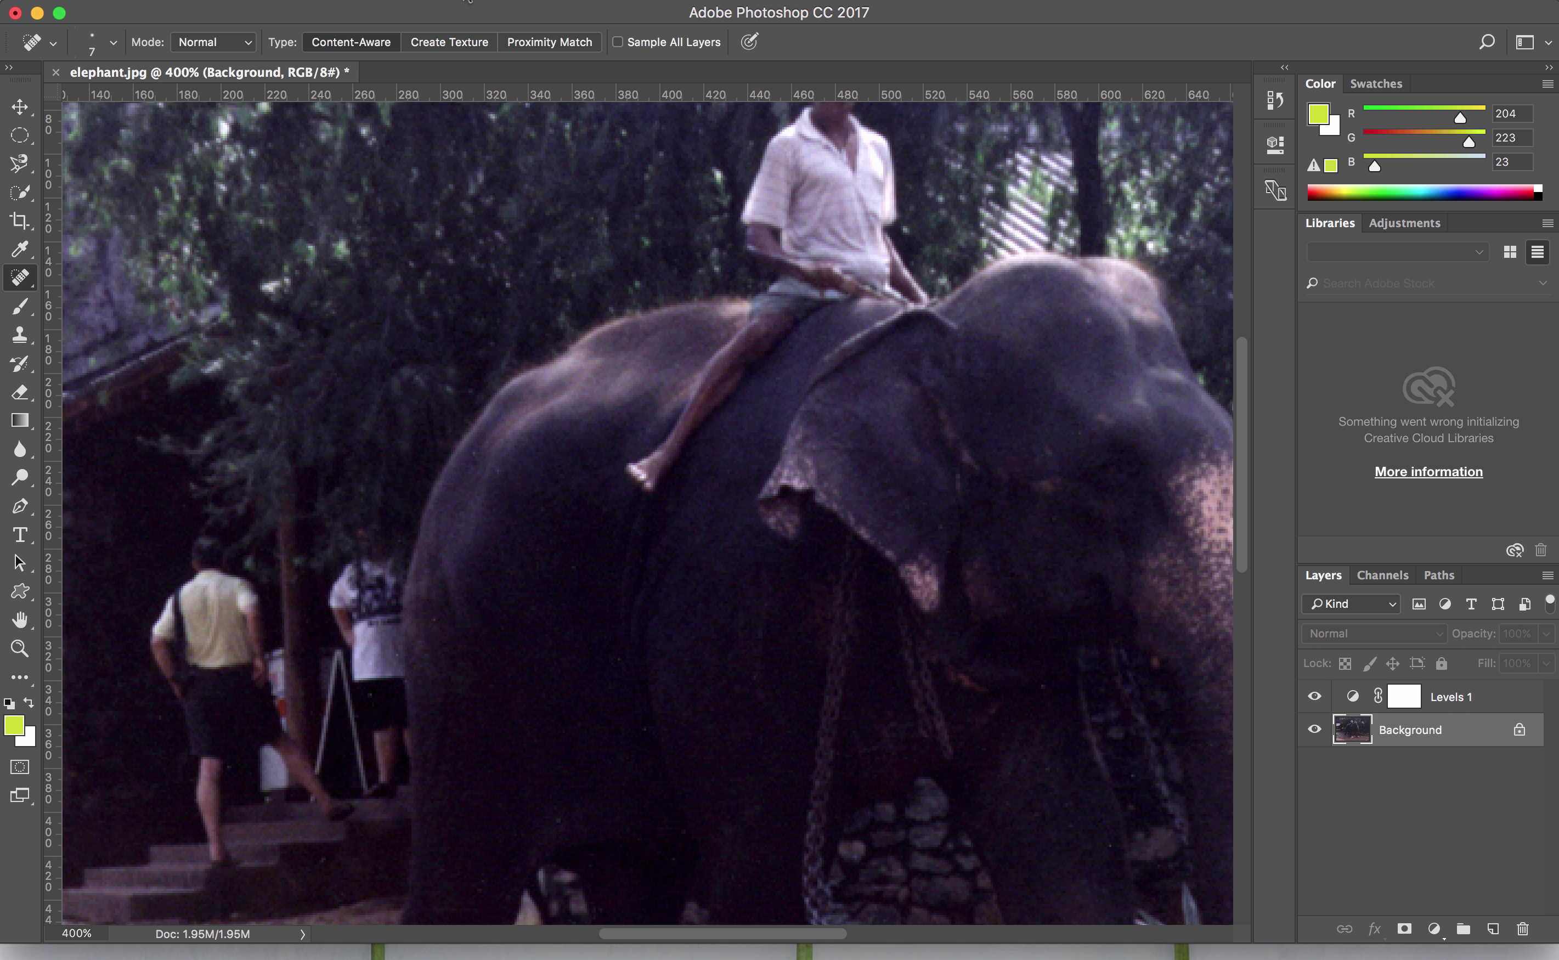
left_click(640, 3)
left_click(637, 2)
left_click(640, 2)
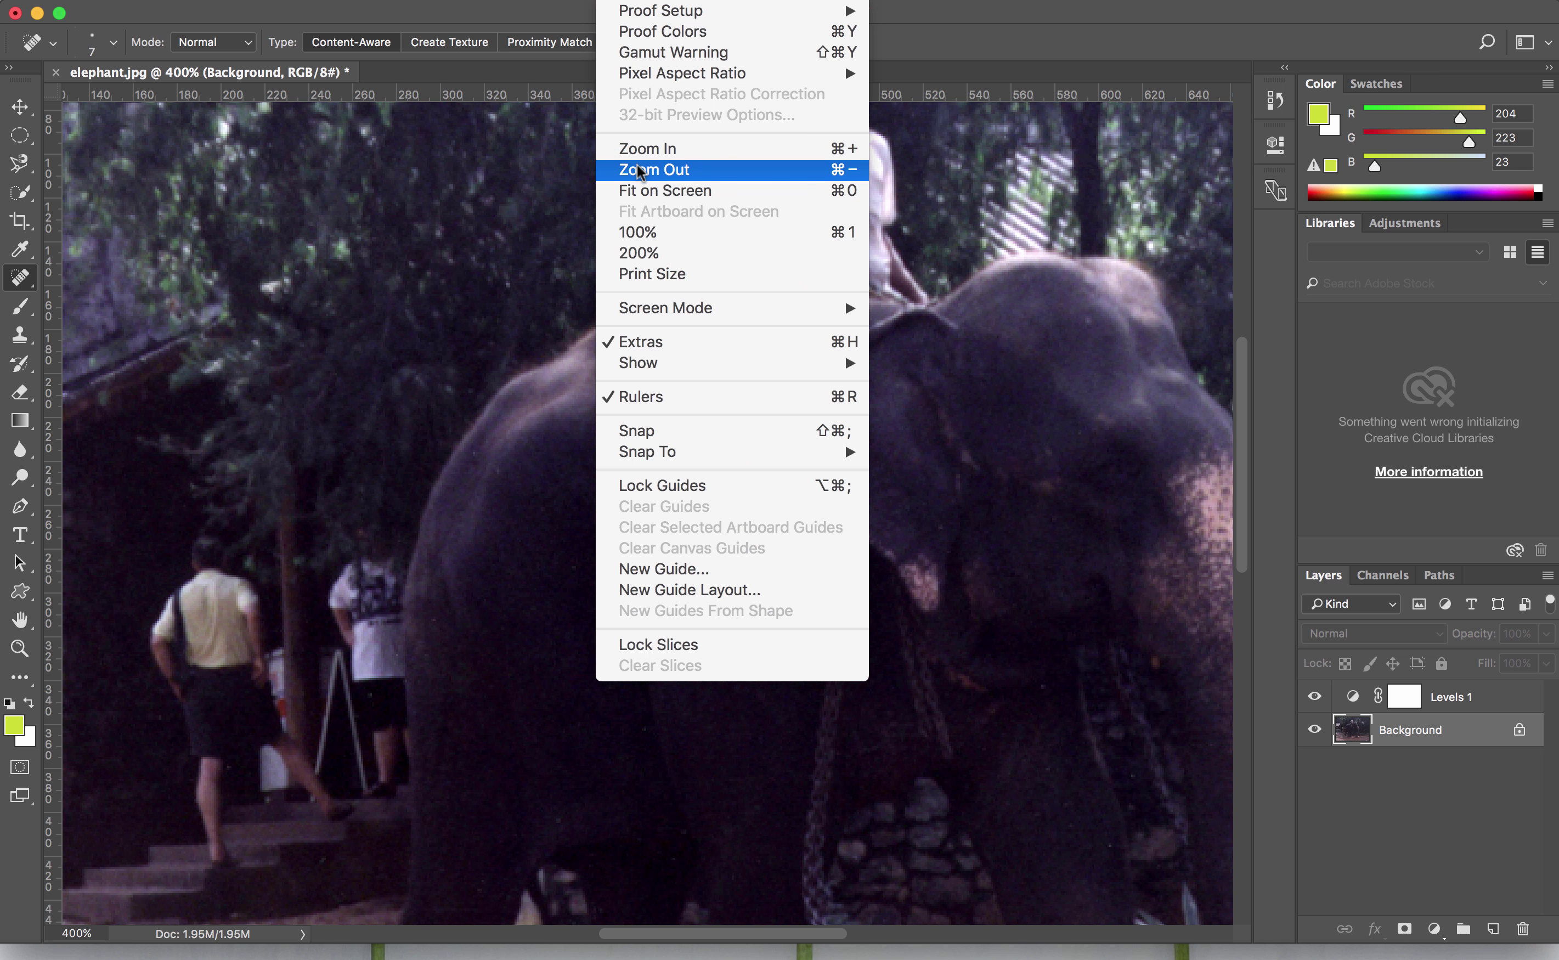
left_click(643, 191)
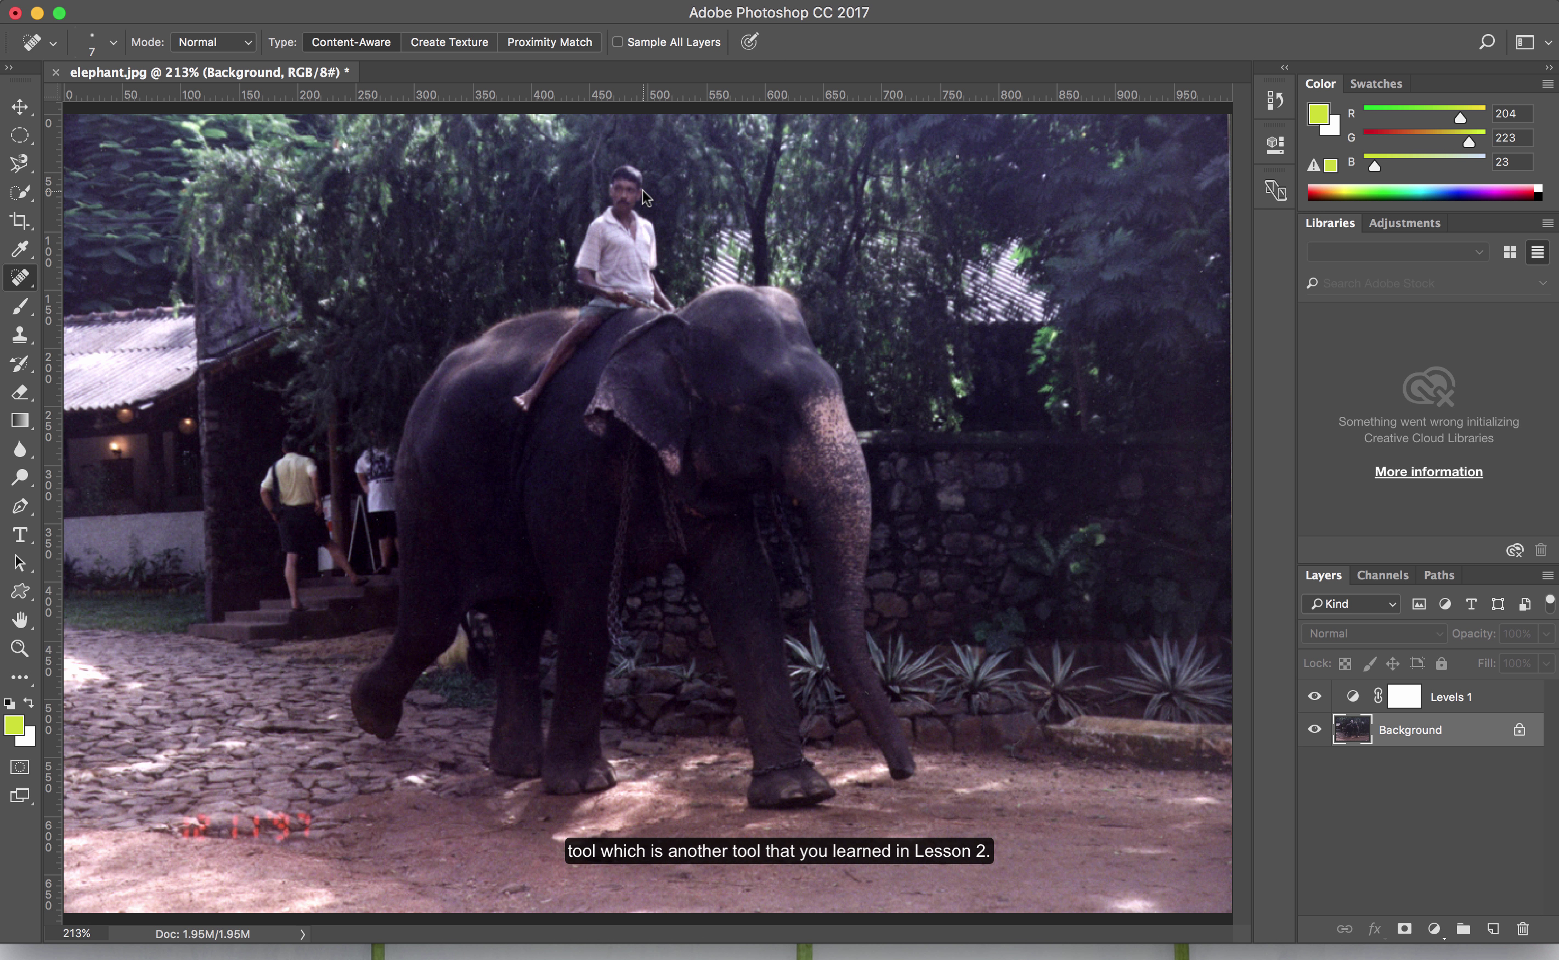
Step: Cover the first digits of the red date stamp with a cobblestone patch using the Content-Aware Move tool in Extend mode
left_click(27, 289)
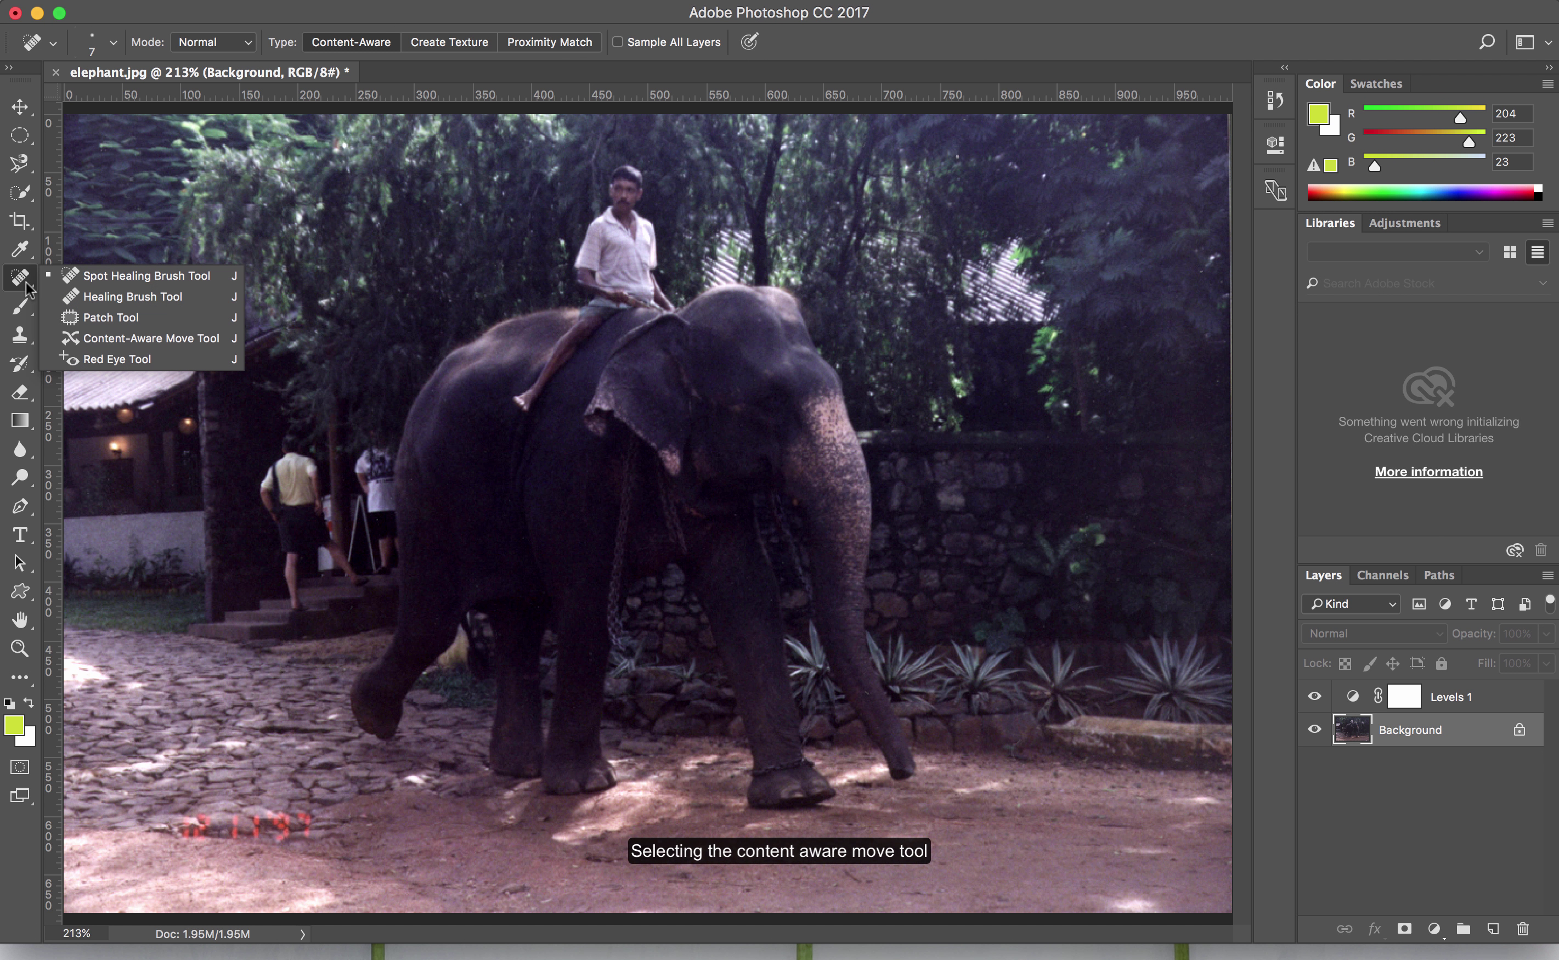
left_click(103, 338)
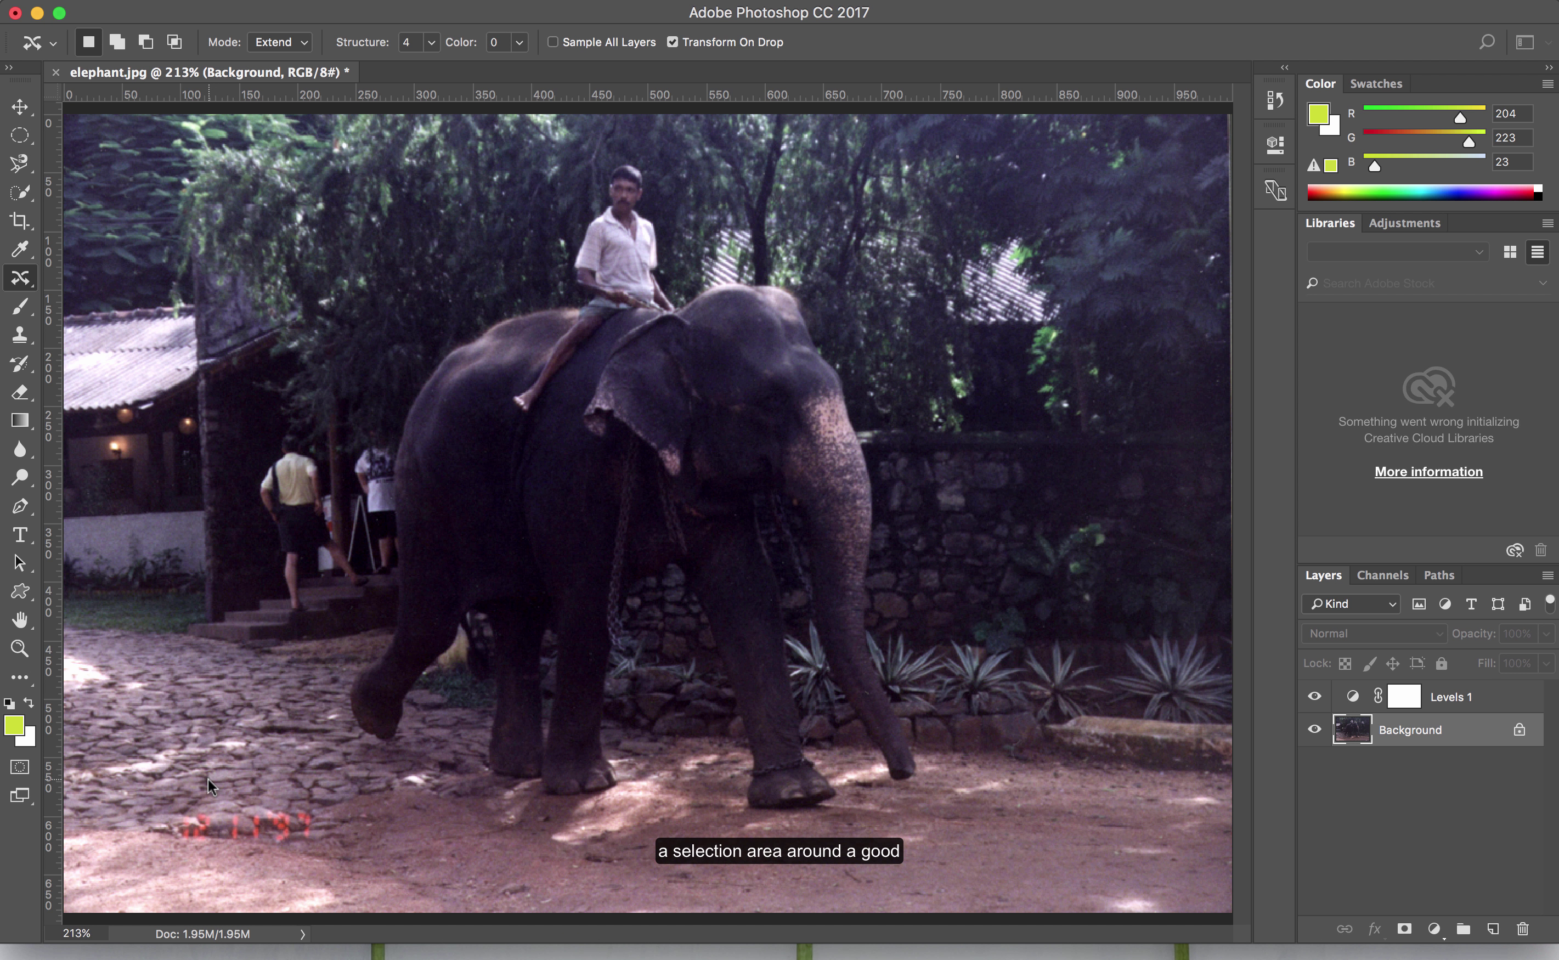
left_click_drag(161, 796, 210, 810)
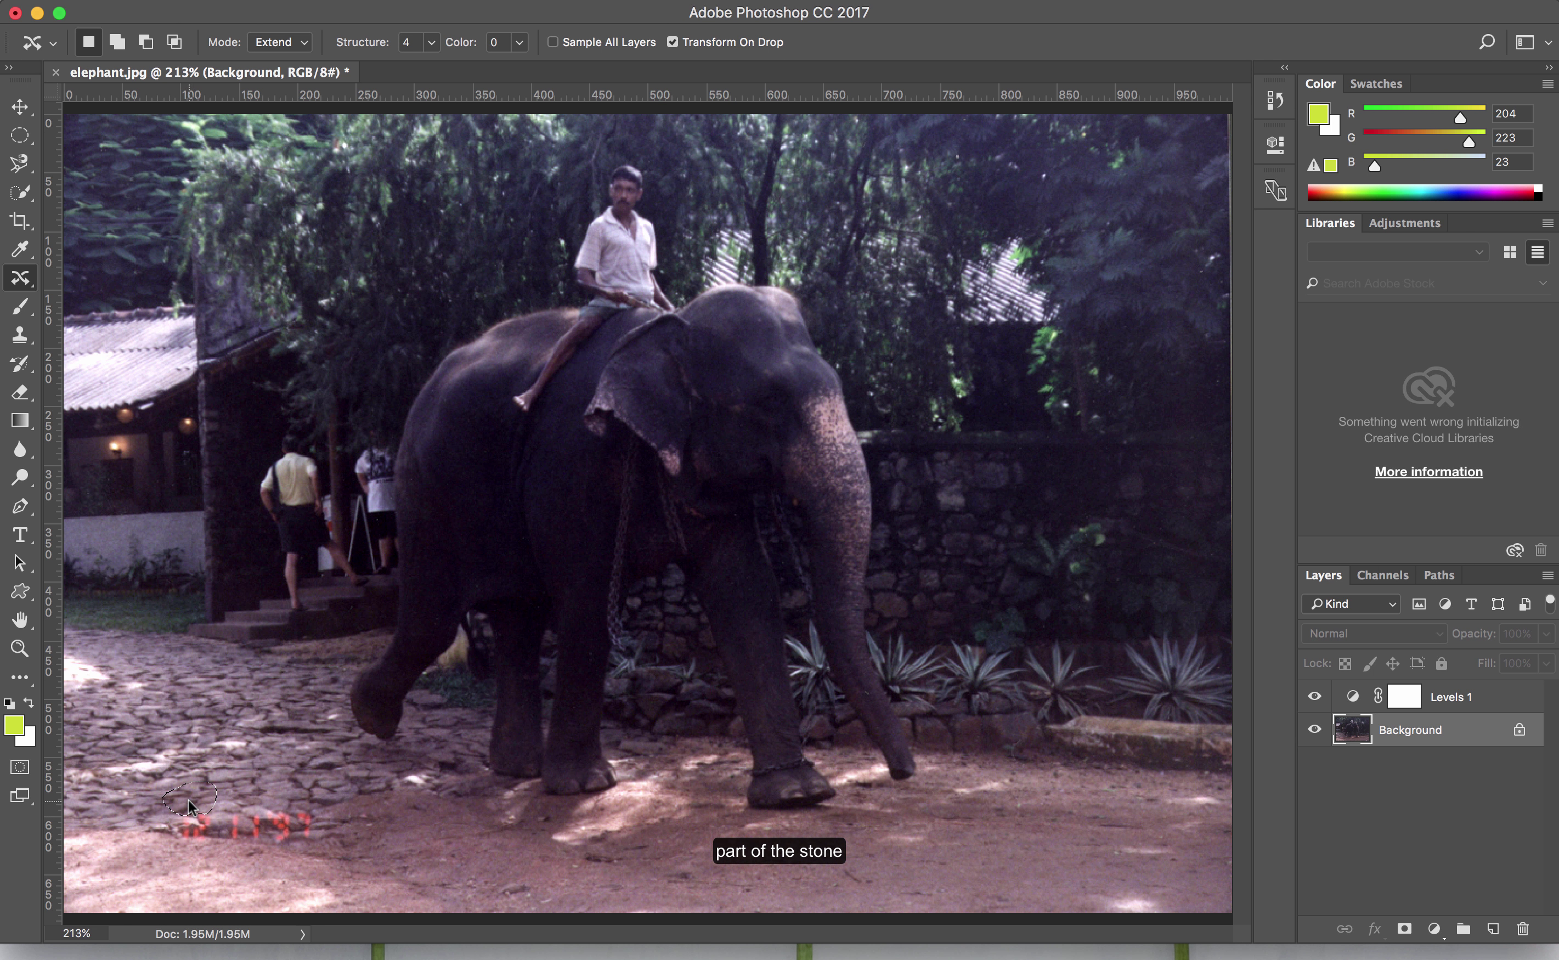
left_click_drag(187, 802, 191, 830)
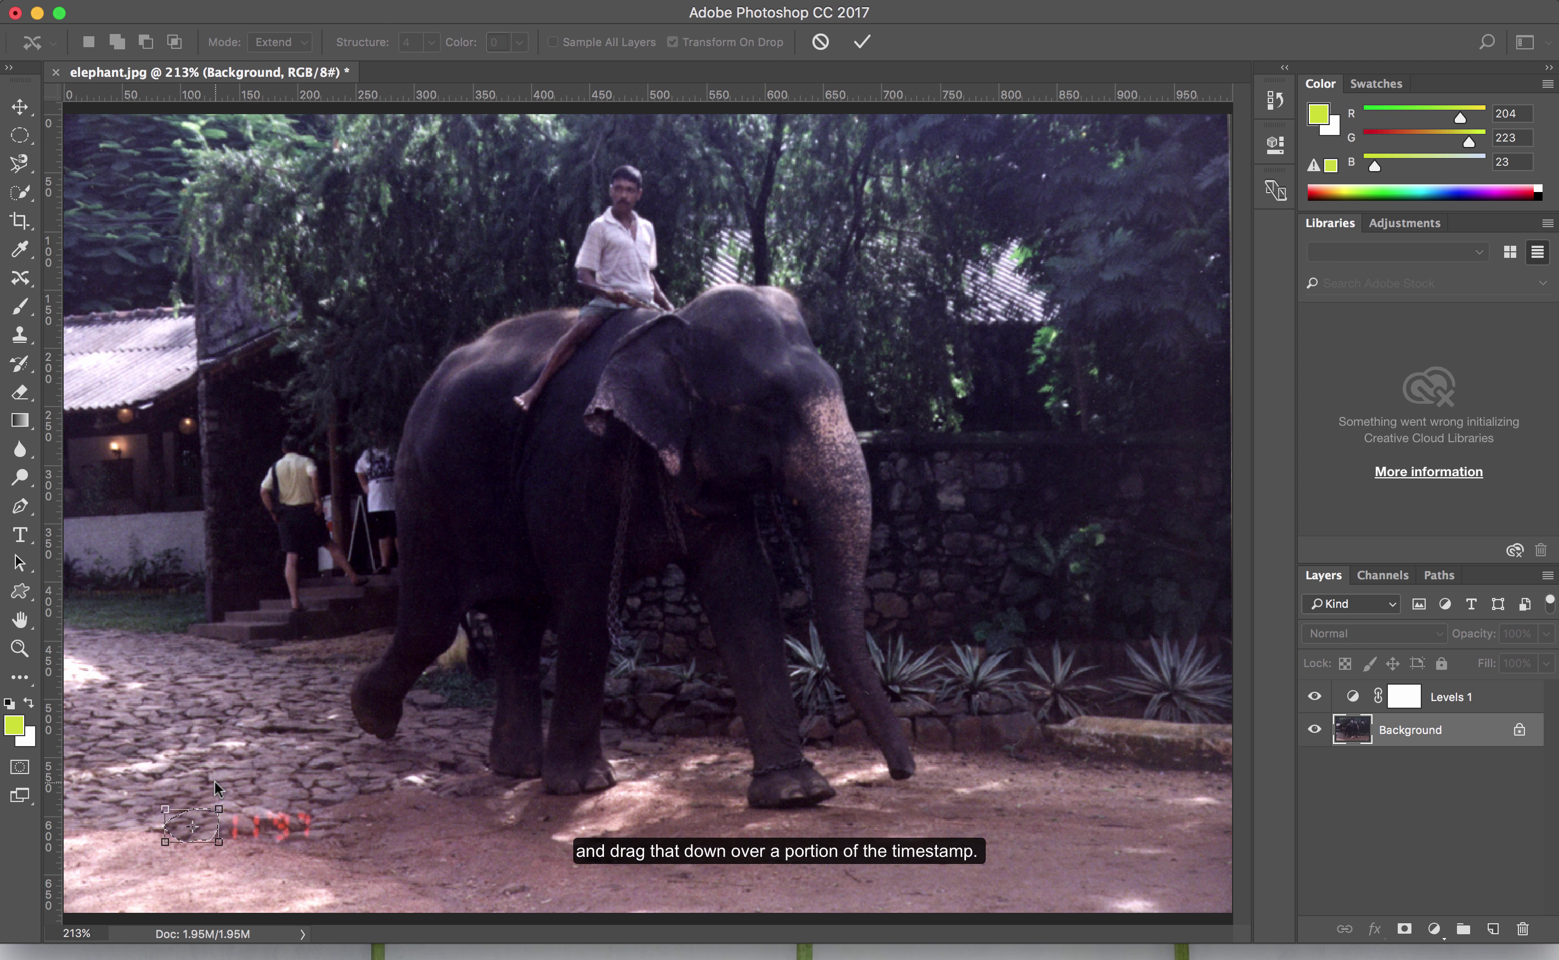
key("Return")
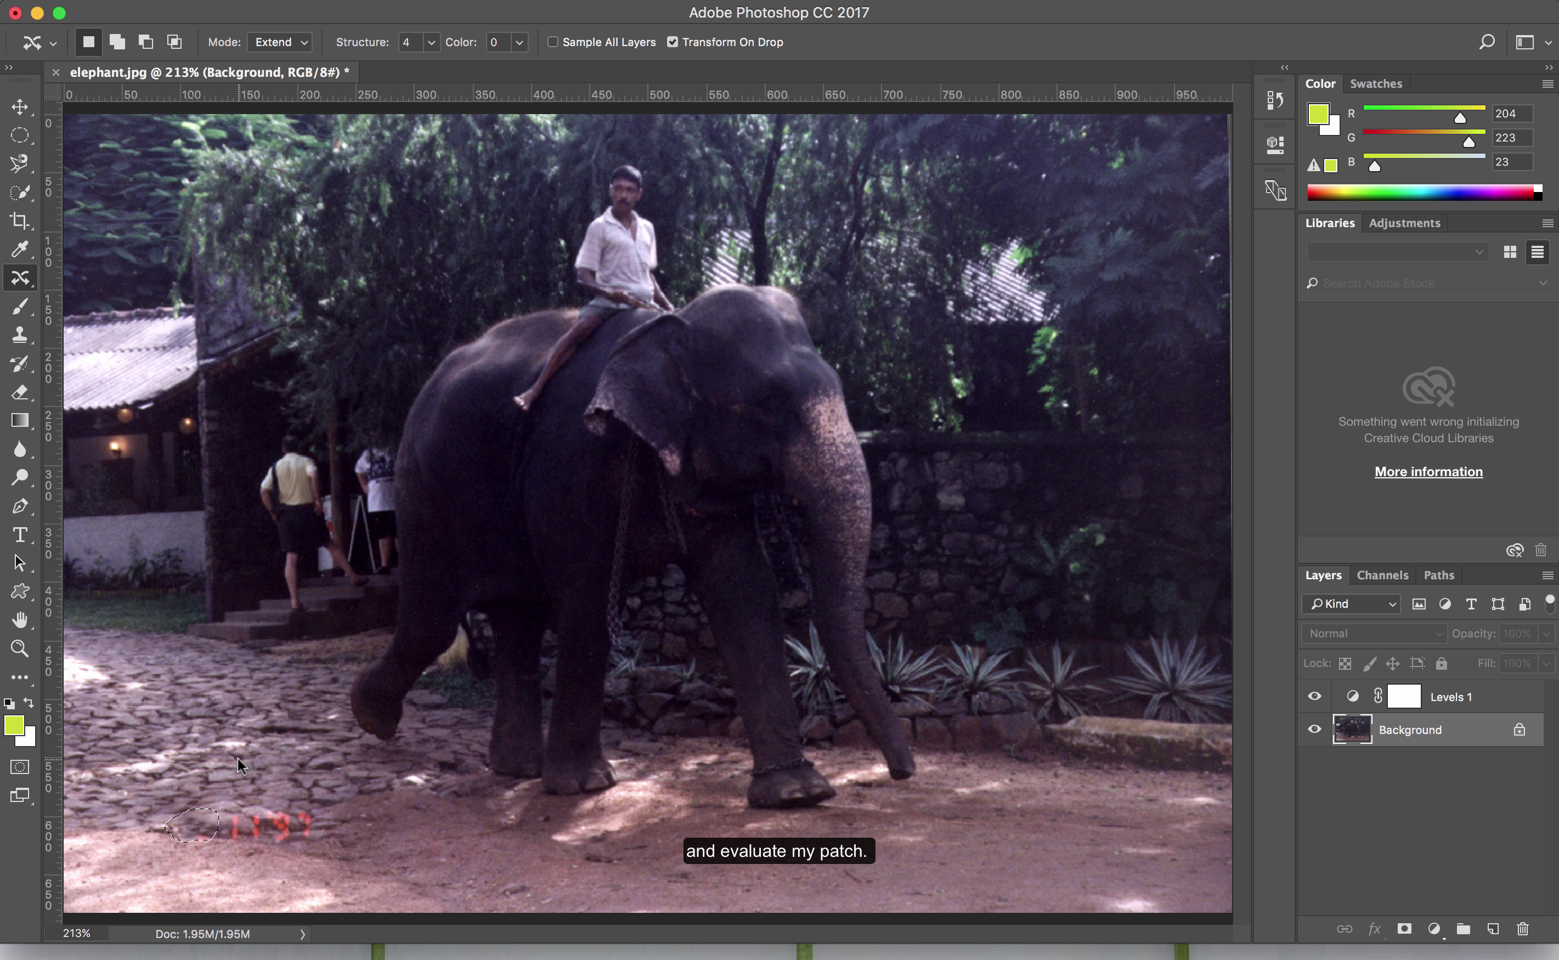
Step: Cover the remaining red date stamp digits with further cobblestone patches taken from the paving just above them
left_click(237, 757)
mouse_move(226, 790)
left_mouse_down()
mouse_move(259, 804)
mouse_move(266, 780)
mouse_move(234, 764)
mouse_move(221, 784)
mouse_move(245, 791)
mouse_move(245, 823)
left_mouse_up()
key("Return")
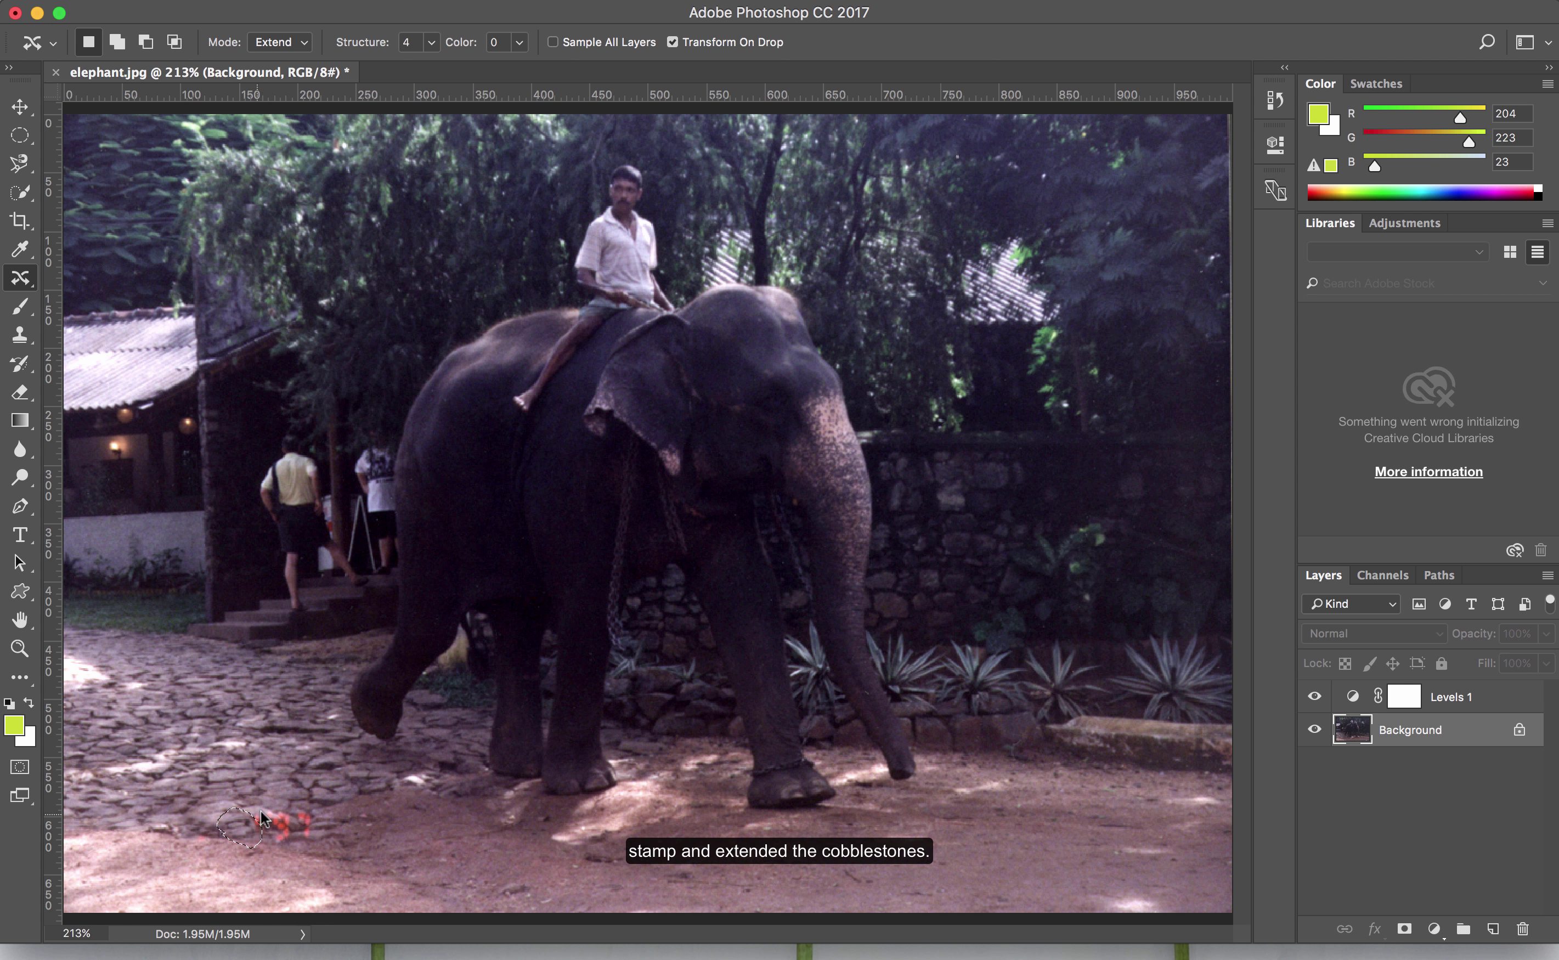
mouse_move(308, 769)
left_mouse_down()
mouse_move(250, 780)
mouse_move(267, 801)
mouse_move(318, 781)
mouse_move(284, 826)
left_mouse_up()
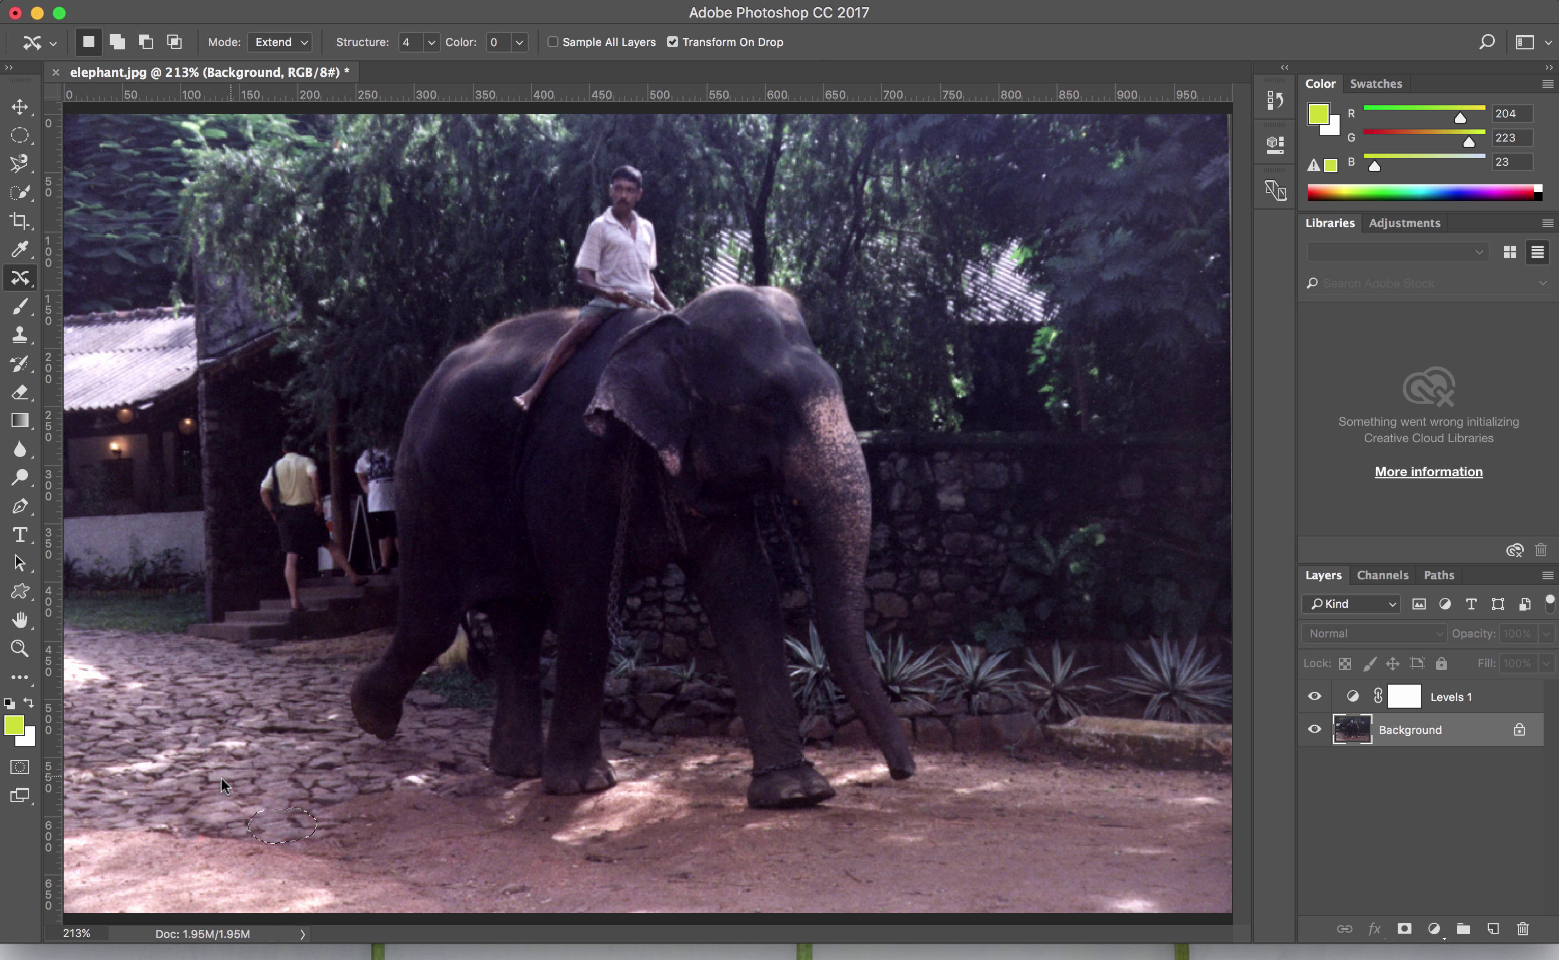
Step: Cover the last blemishes along the lower edge of the cobblestone paving with Content-Aware Move patches and clear the selection
left_click(191, 814)
left_click_drag(199, 819, 203, 834)
key("Return")
key("super+d")
mouse_move(217, 828)
left_mouse_down()
mouse_move(216, 784)
mouse_move(208, 832)
left_mouse_up()
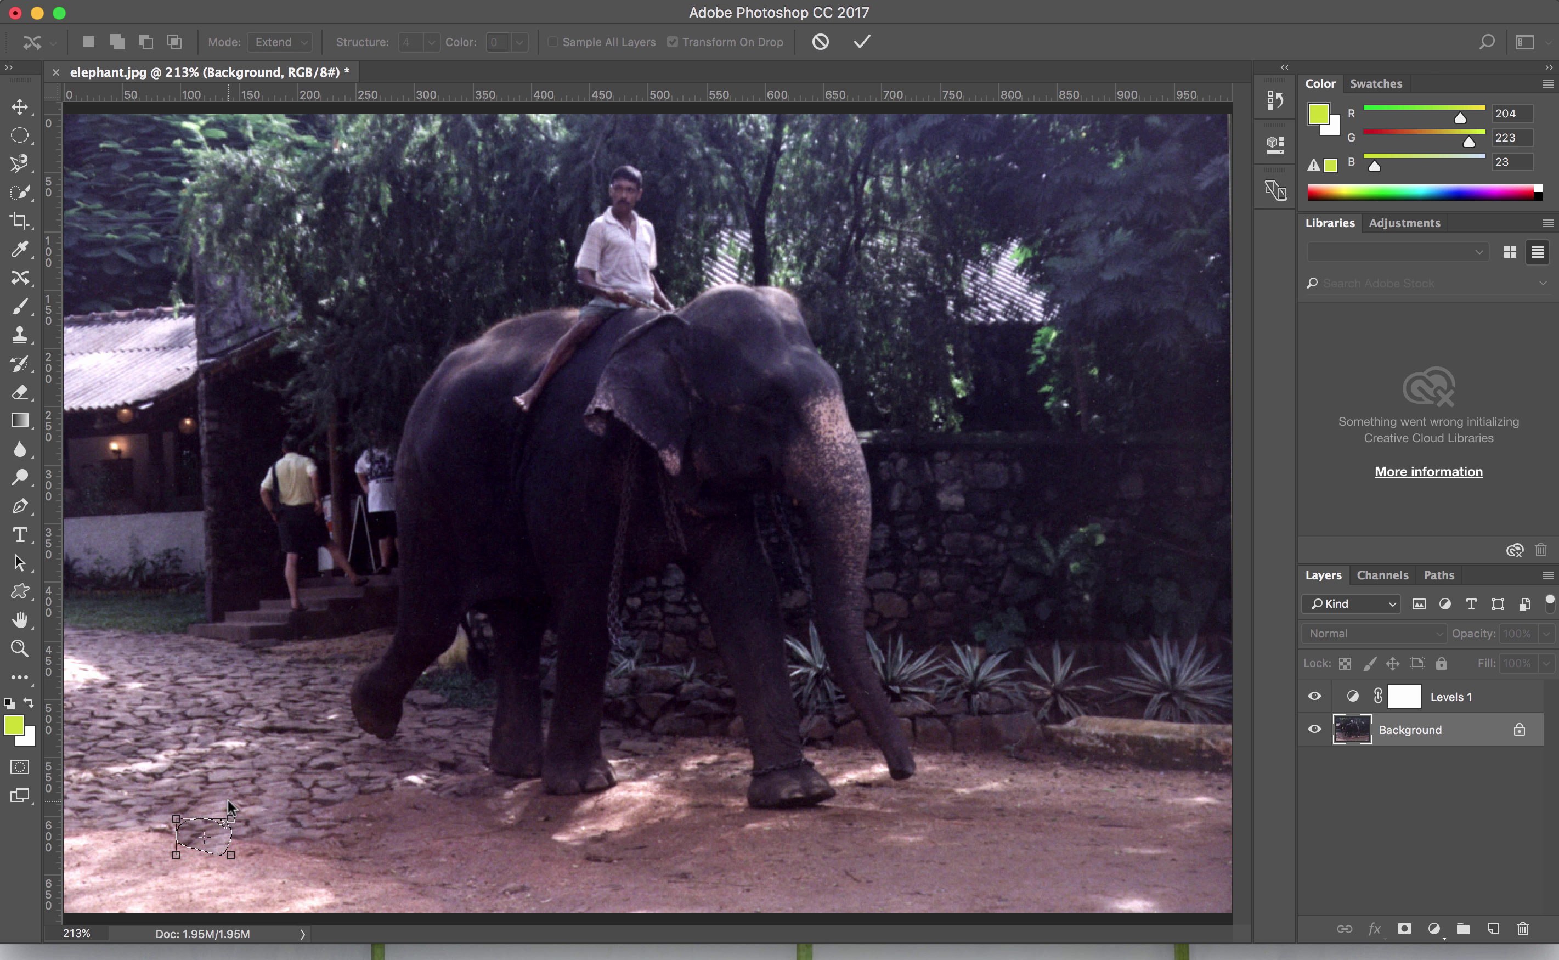
key("Return")
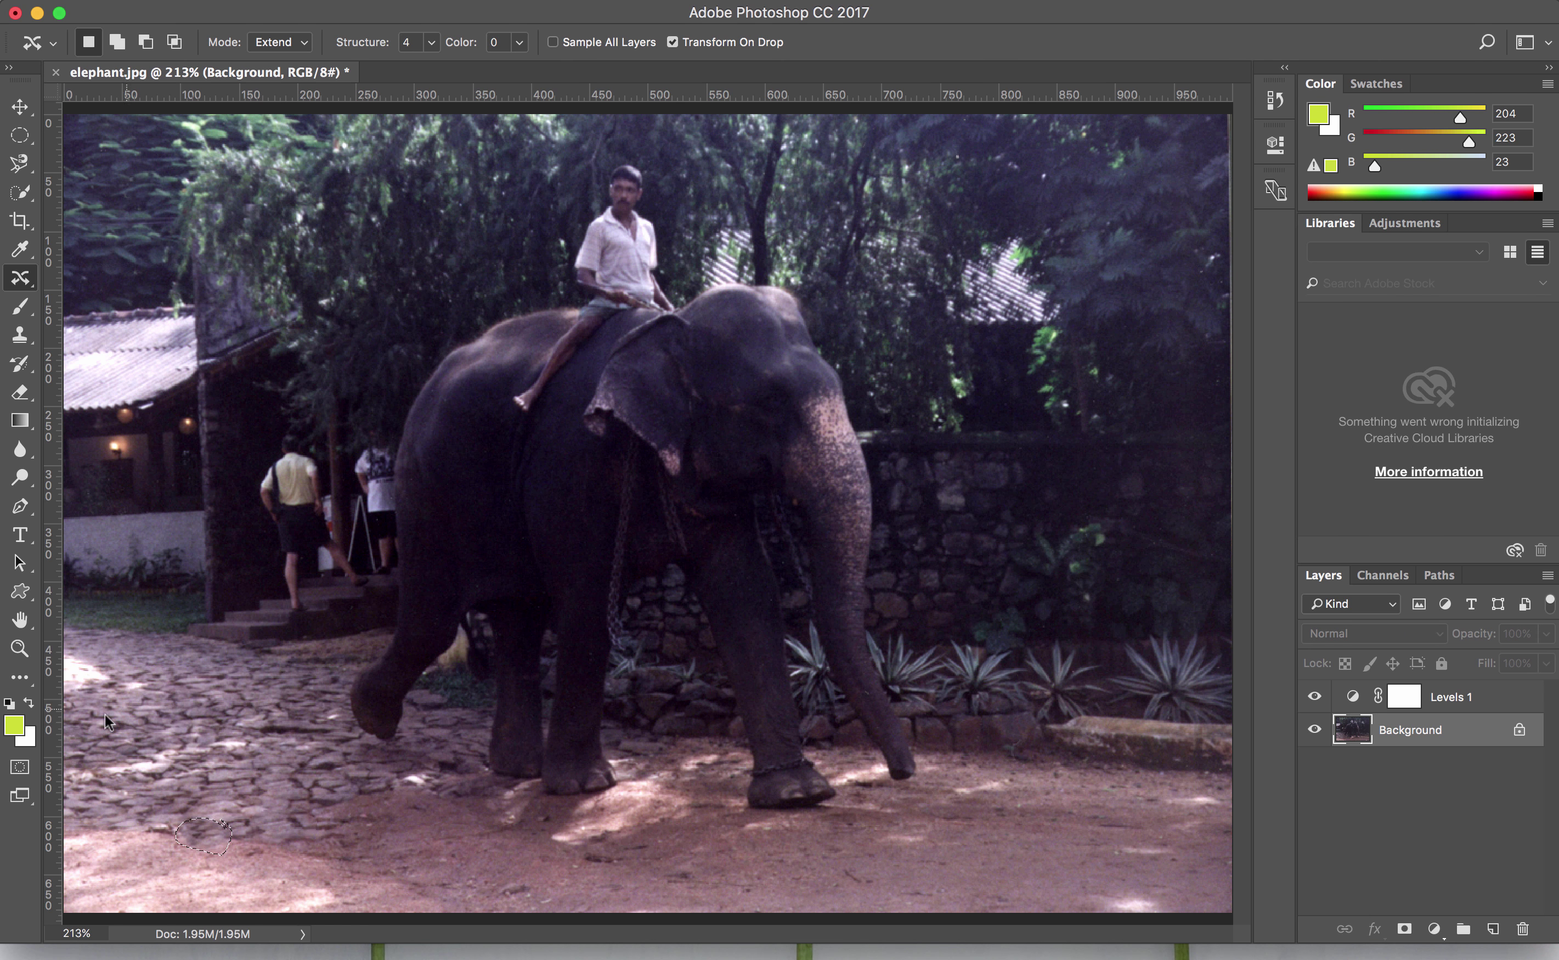
left_click(164, 719)
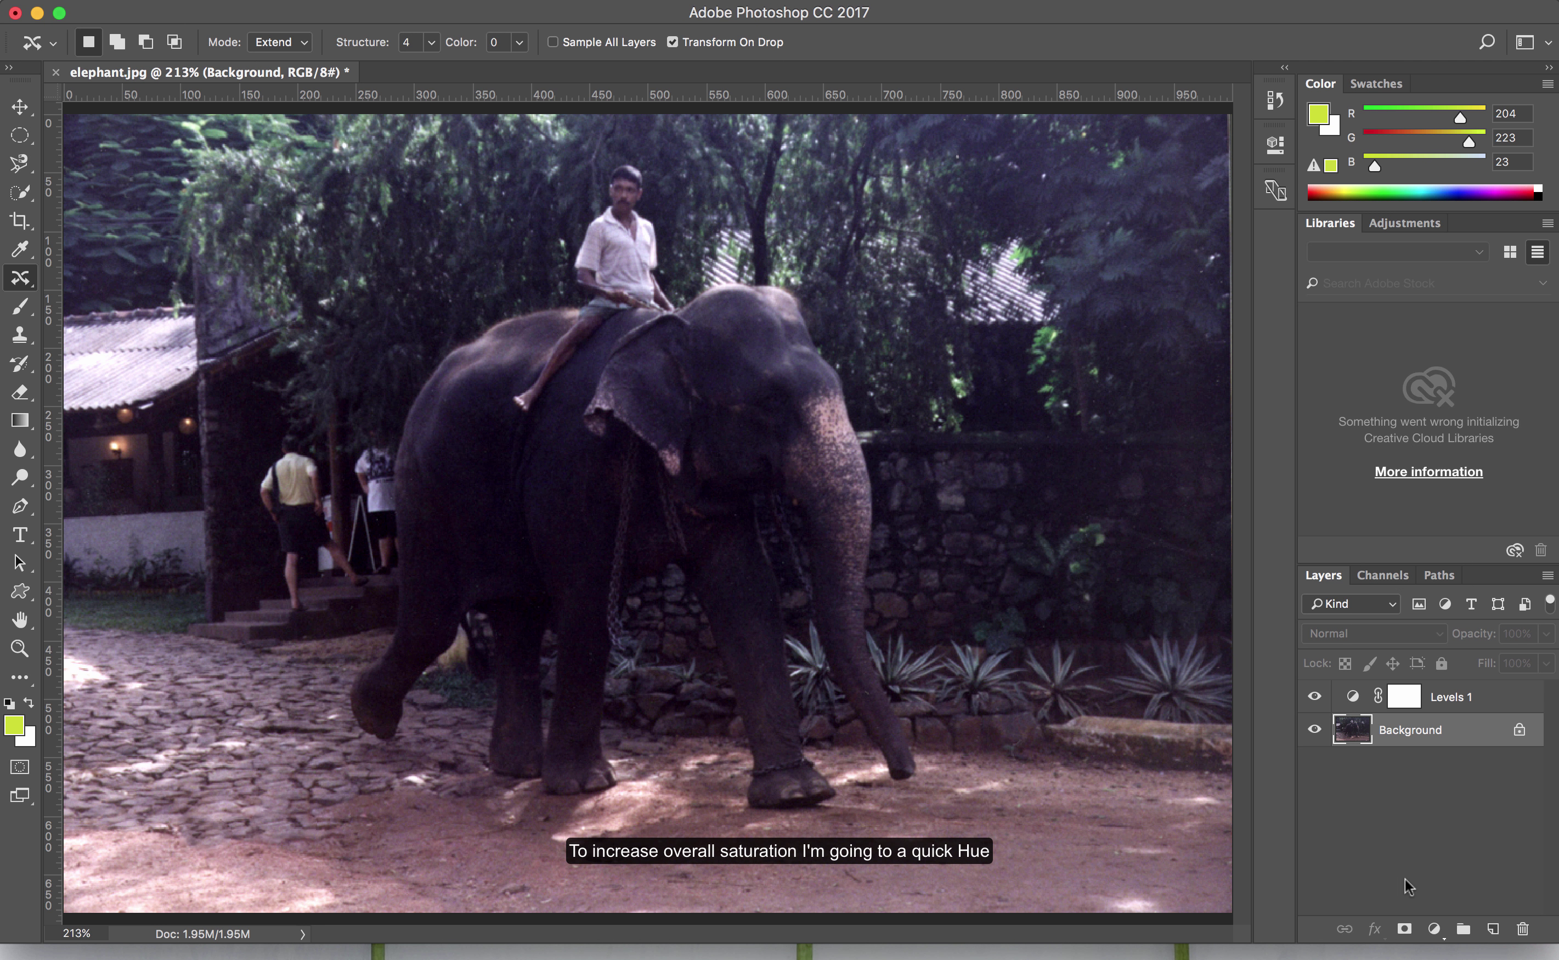
Step: Add a Hue/Saturation adjustment layer above the Background with Saturation +5 and Hue -2
left_click(1434, 929)
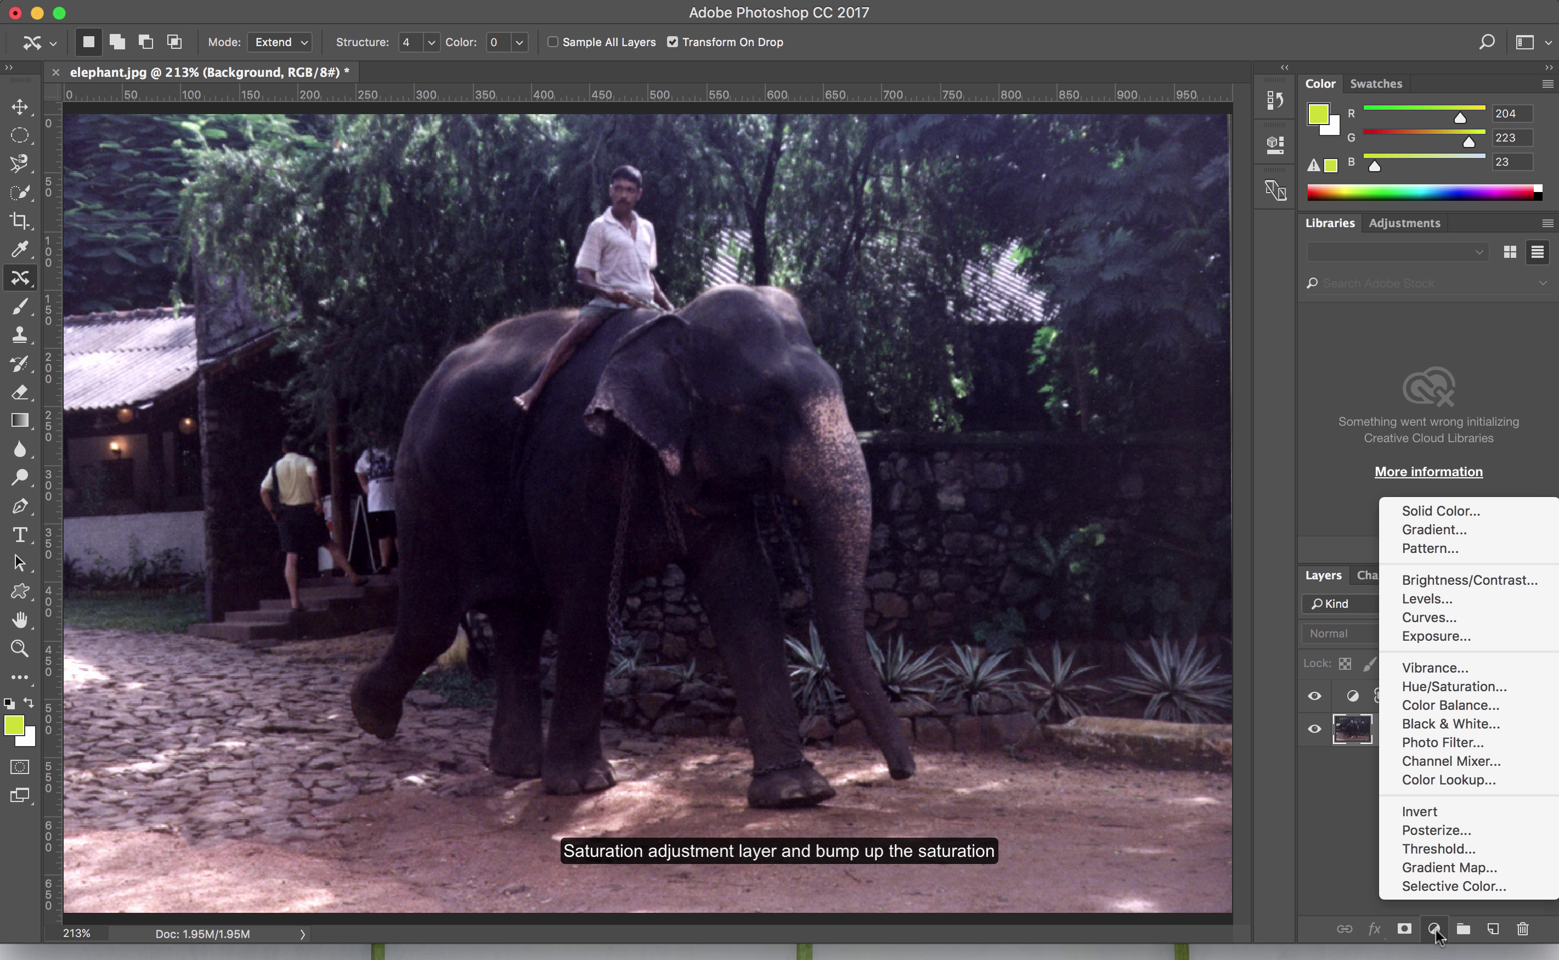
left_click(1437, 686)
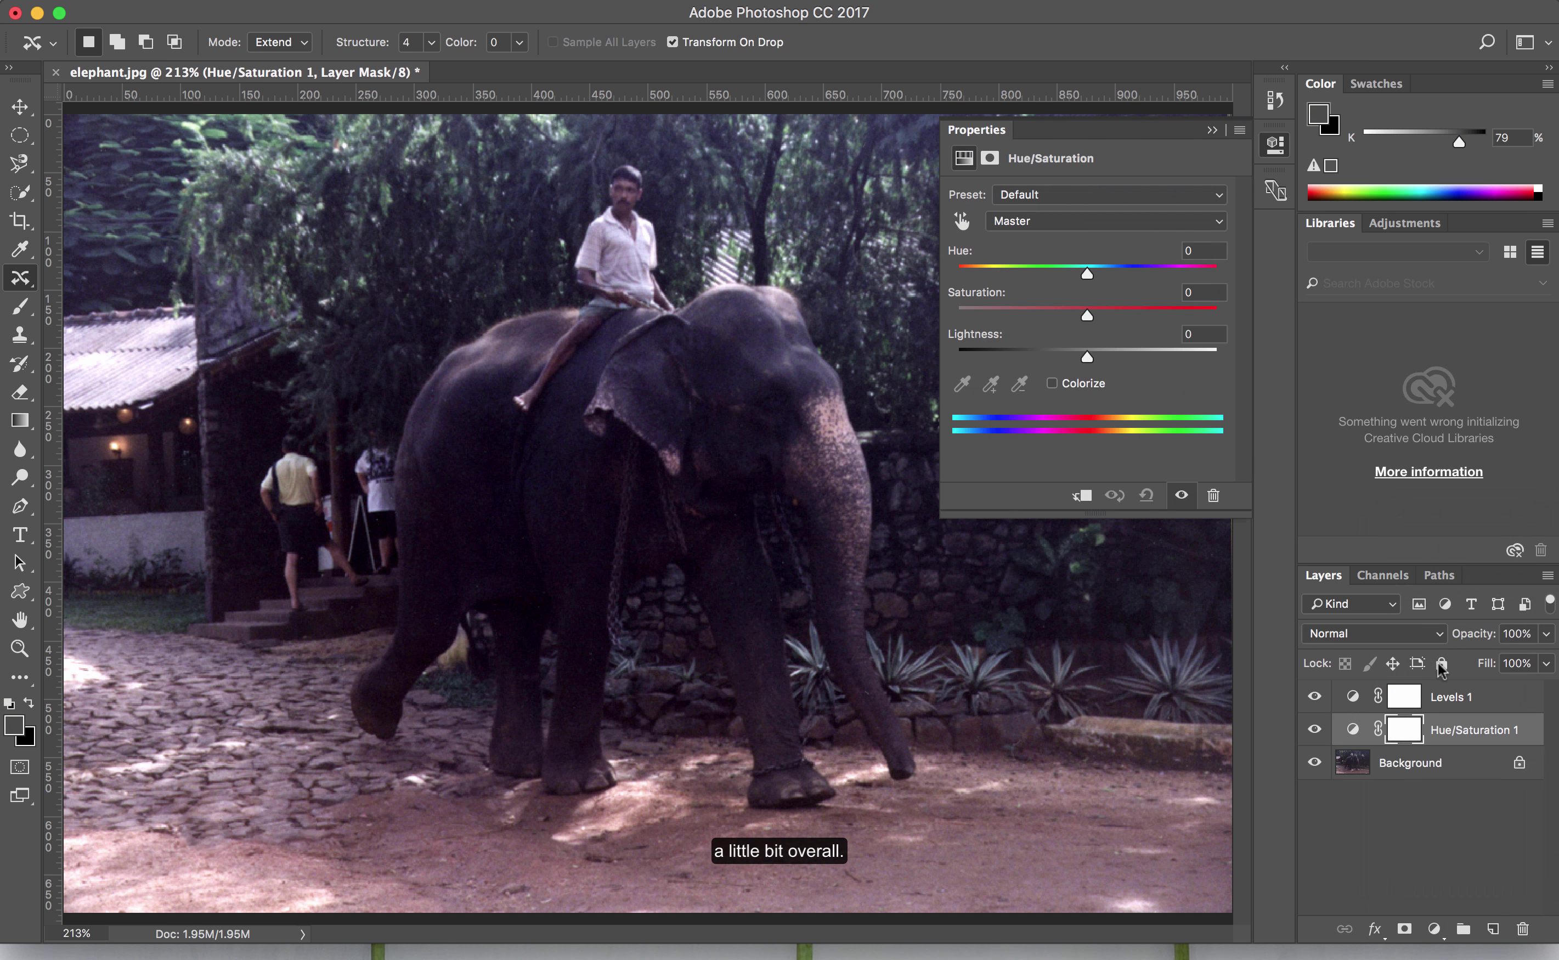
left_click(1084, 315)
left_click_drag(1083, 316, 1095, 315)
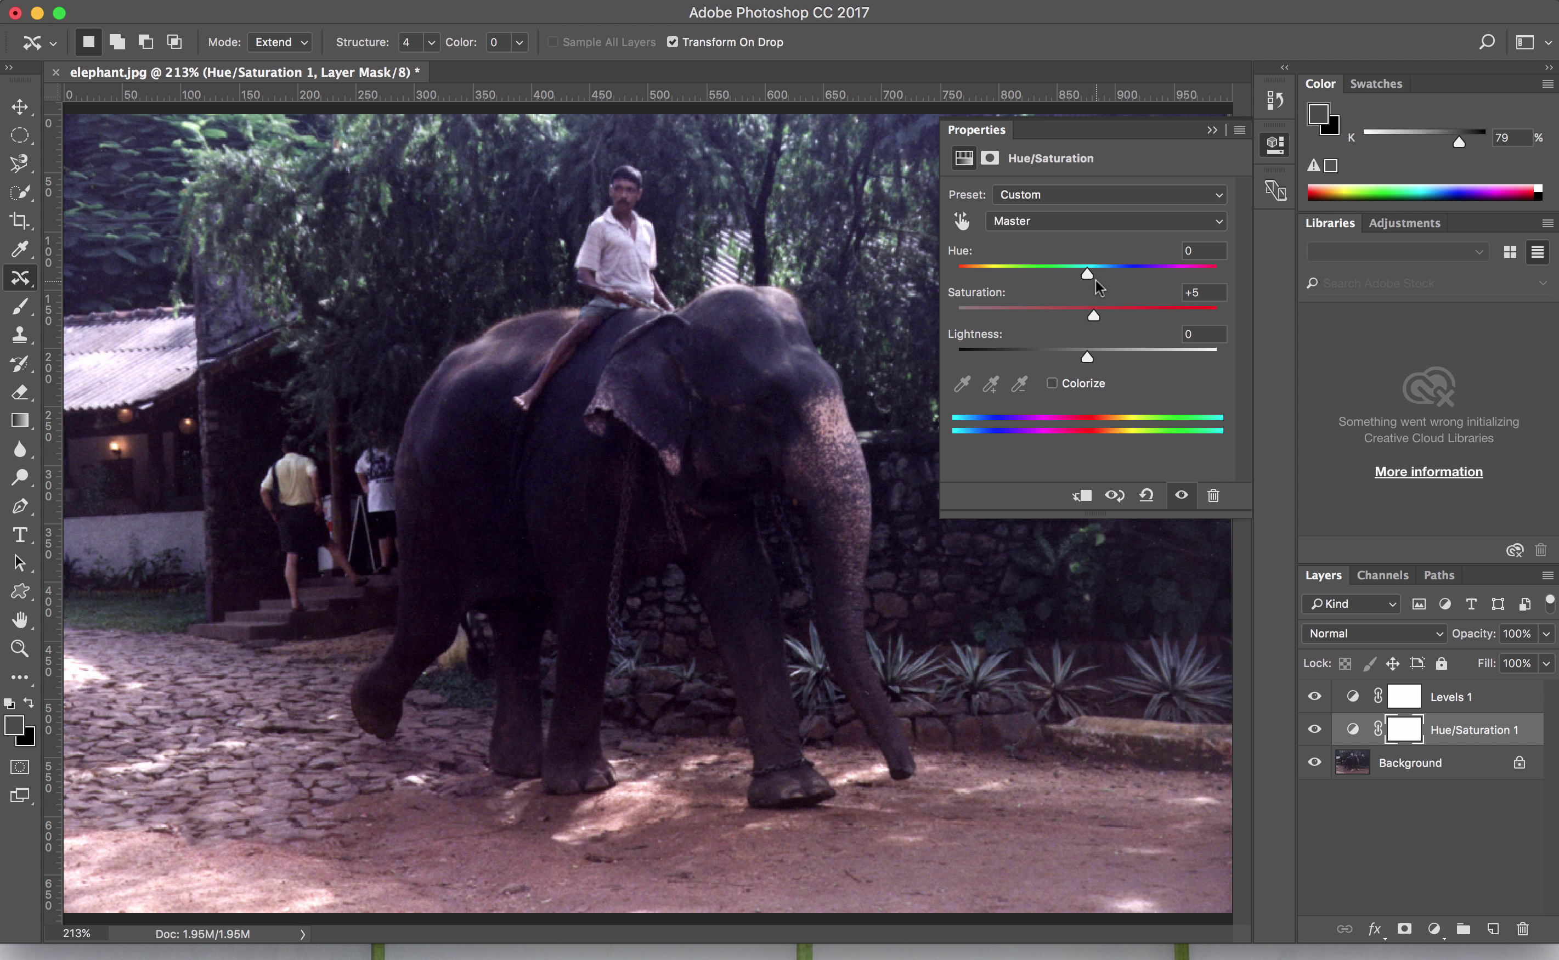
left_click_drag(1085, 273, 1084, 273)
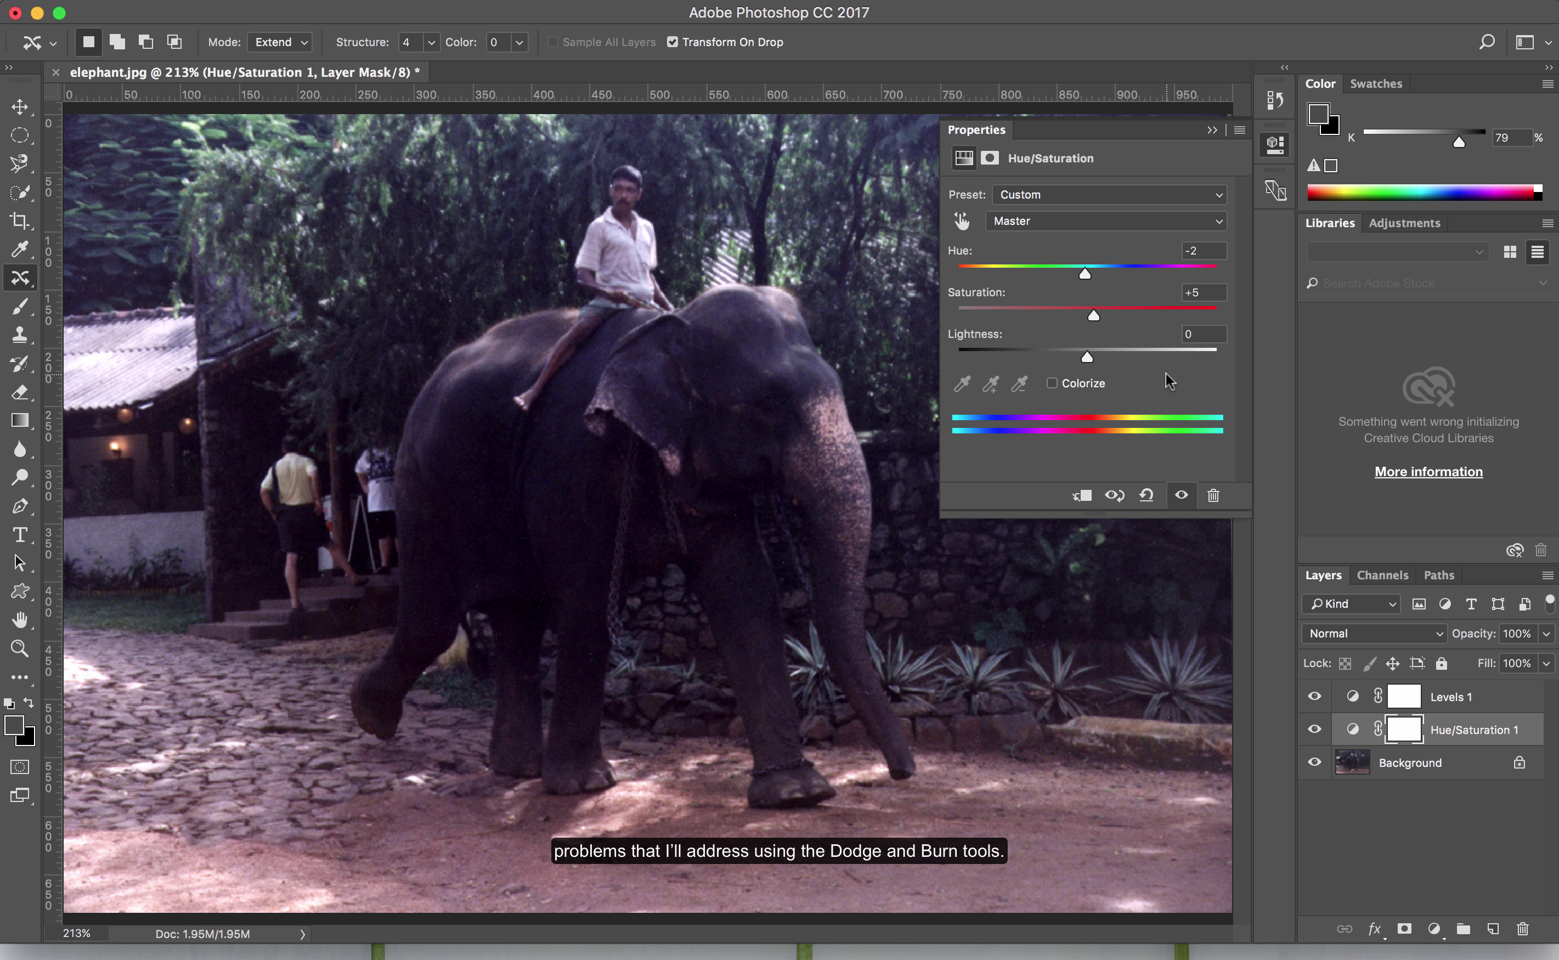
left_click(1216, 129)
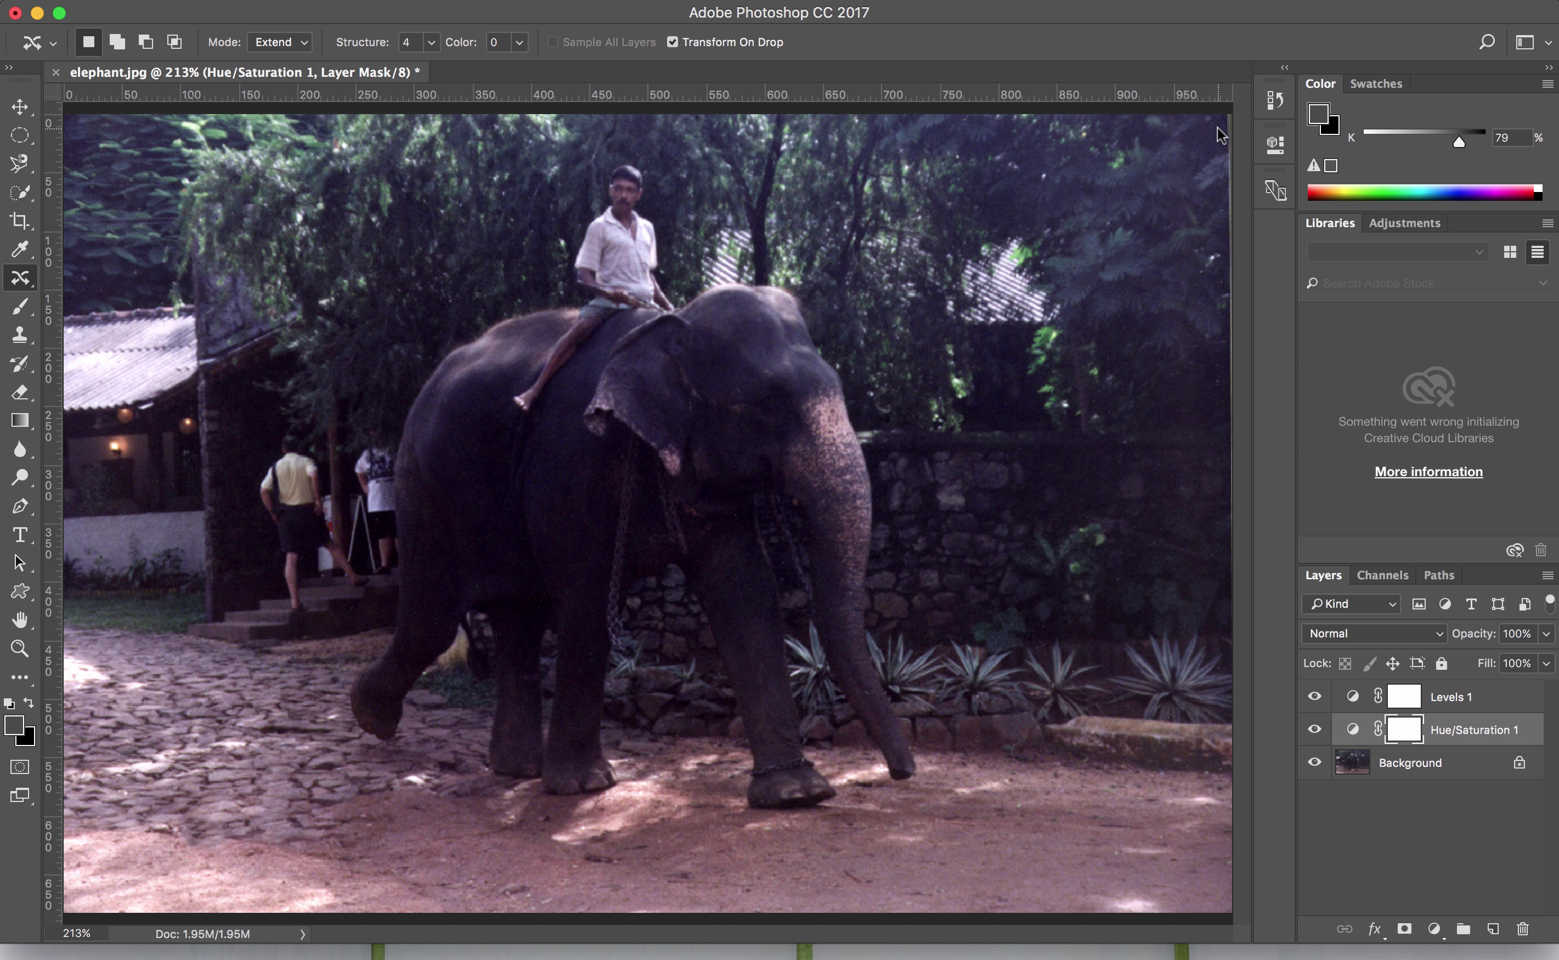
Step: Duplicate the Background layer and name the copy Dodge Burn
left_click(1463, 770)
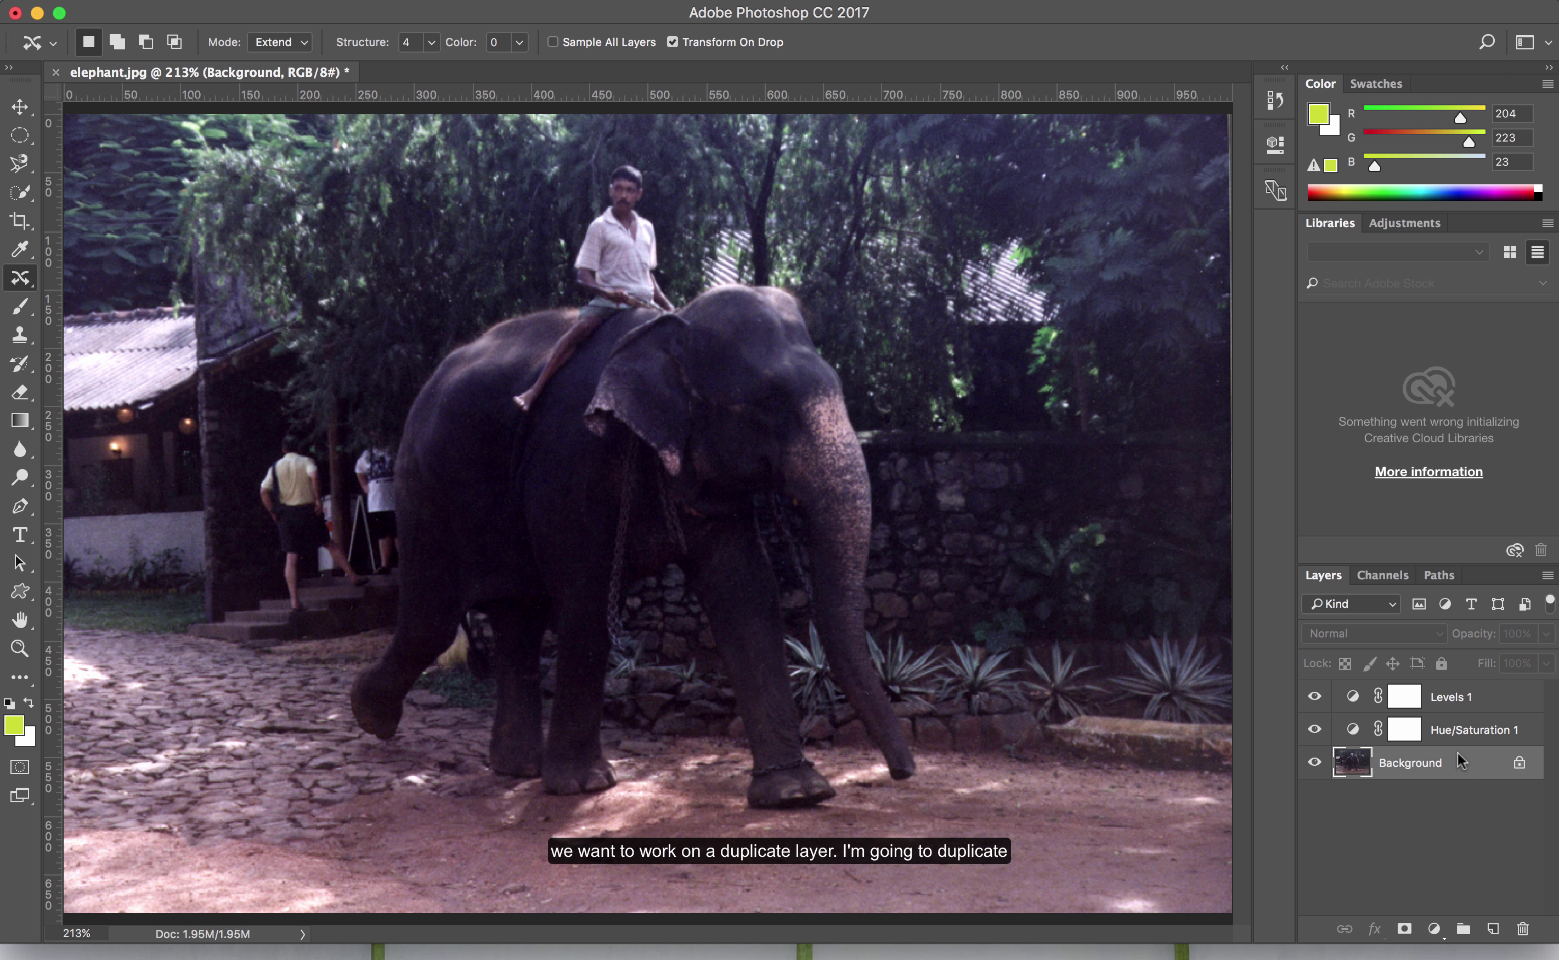
left_click_drag(1456, 757, 1494, 929)
double_click(1415, 757)
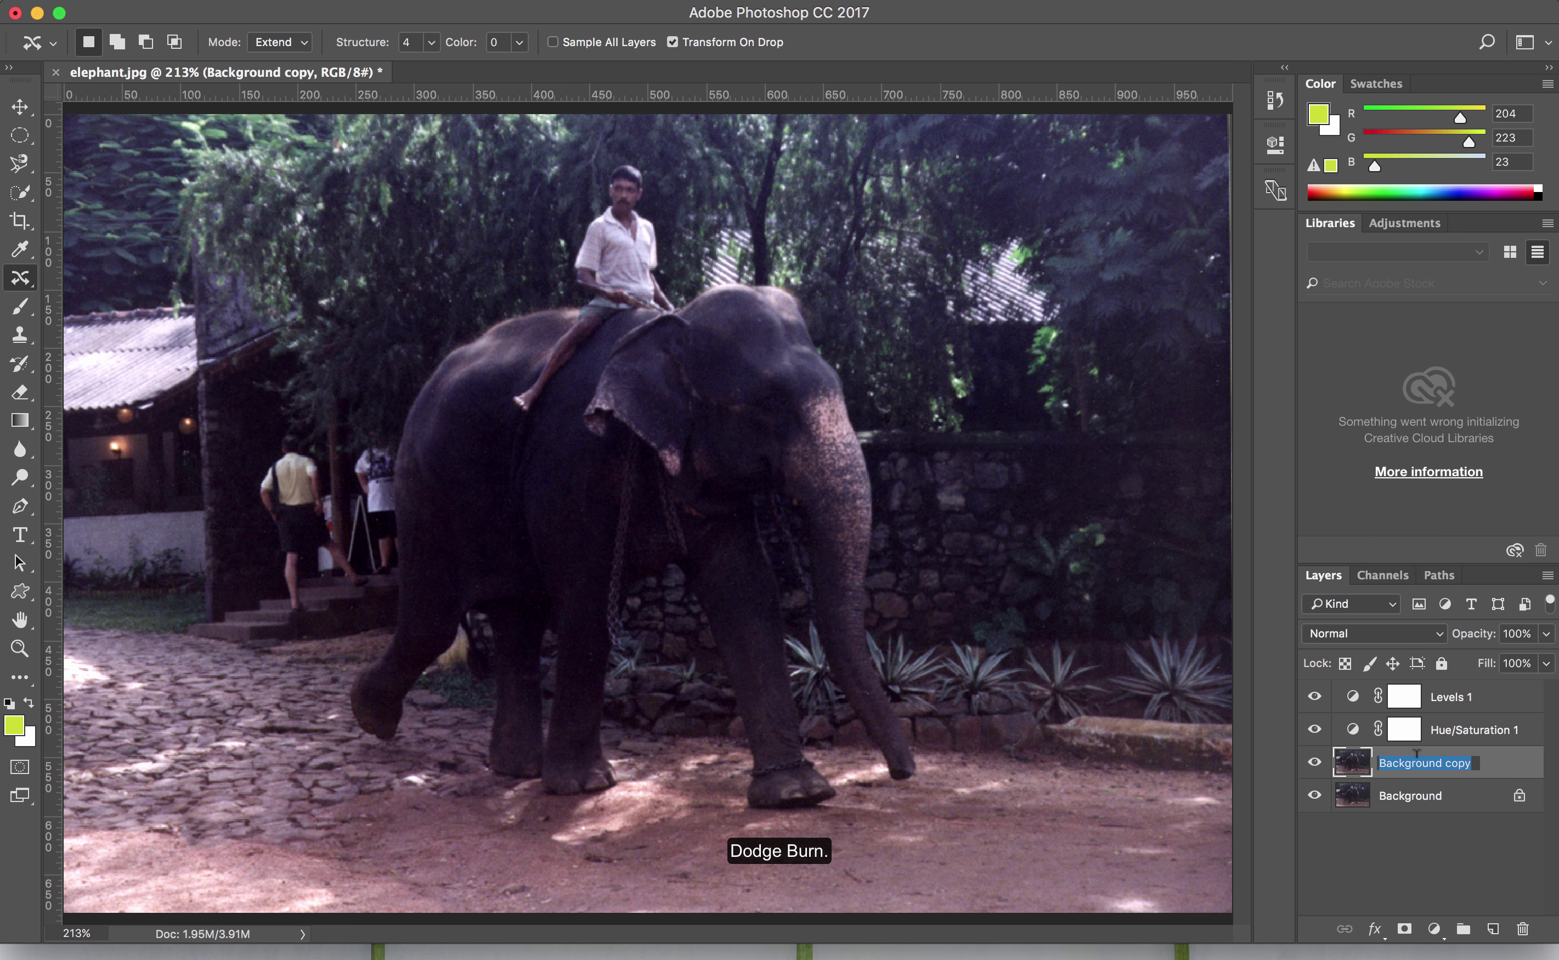
type("Dodge Burn")
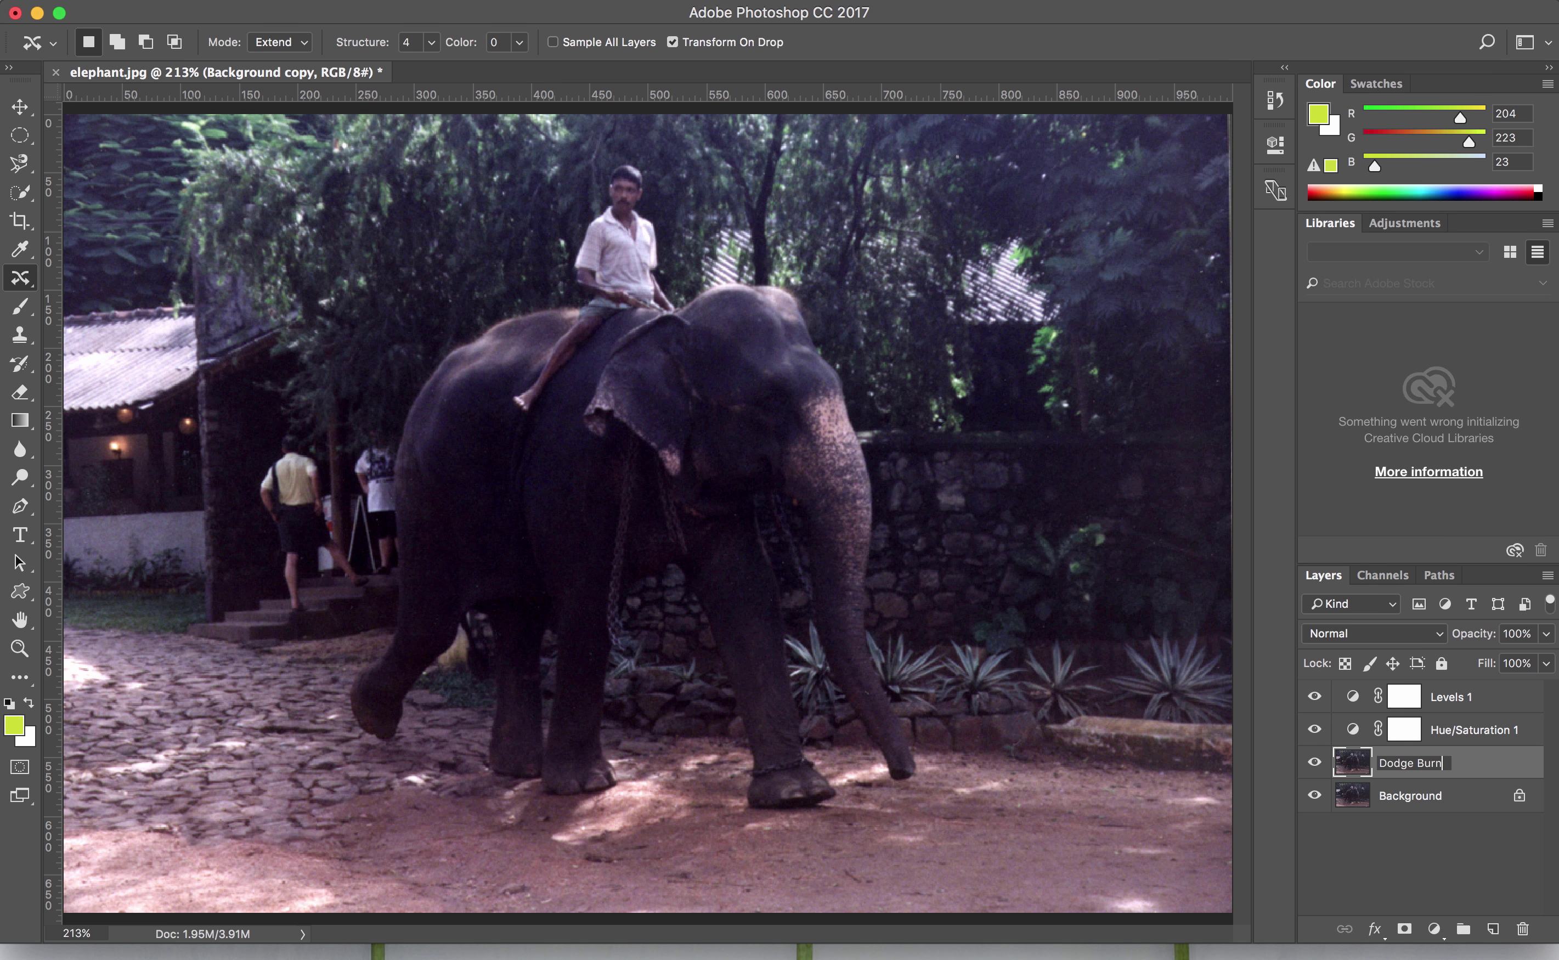
key("Return")
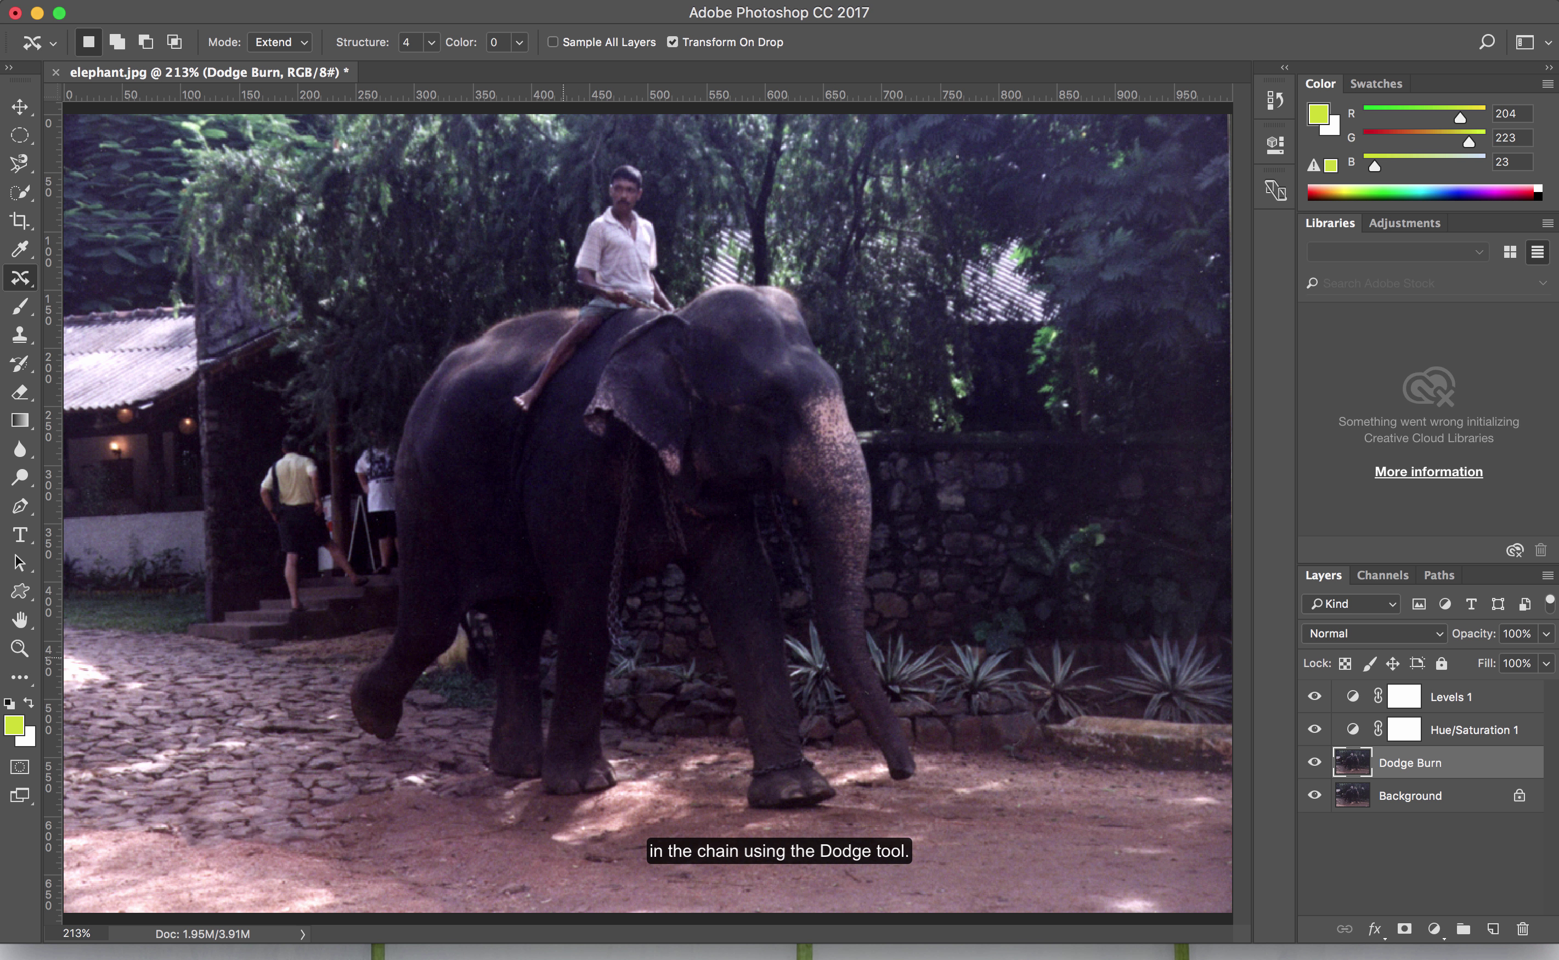
Step: Lighten the chain hanging below the elephant's ear using the Dodge tool with a 15 px brush, Shadows range and 22% exposure
left_click(24, 478)
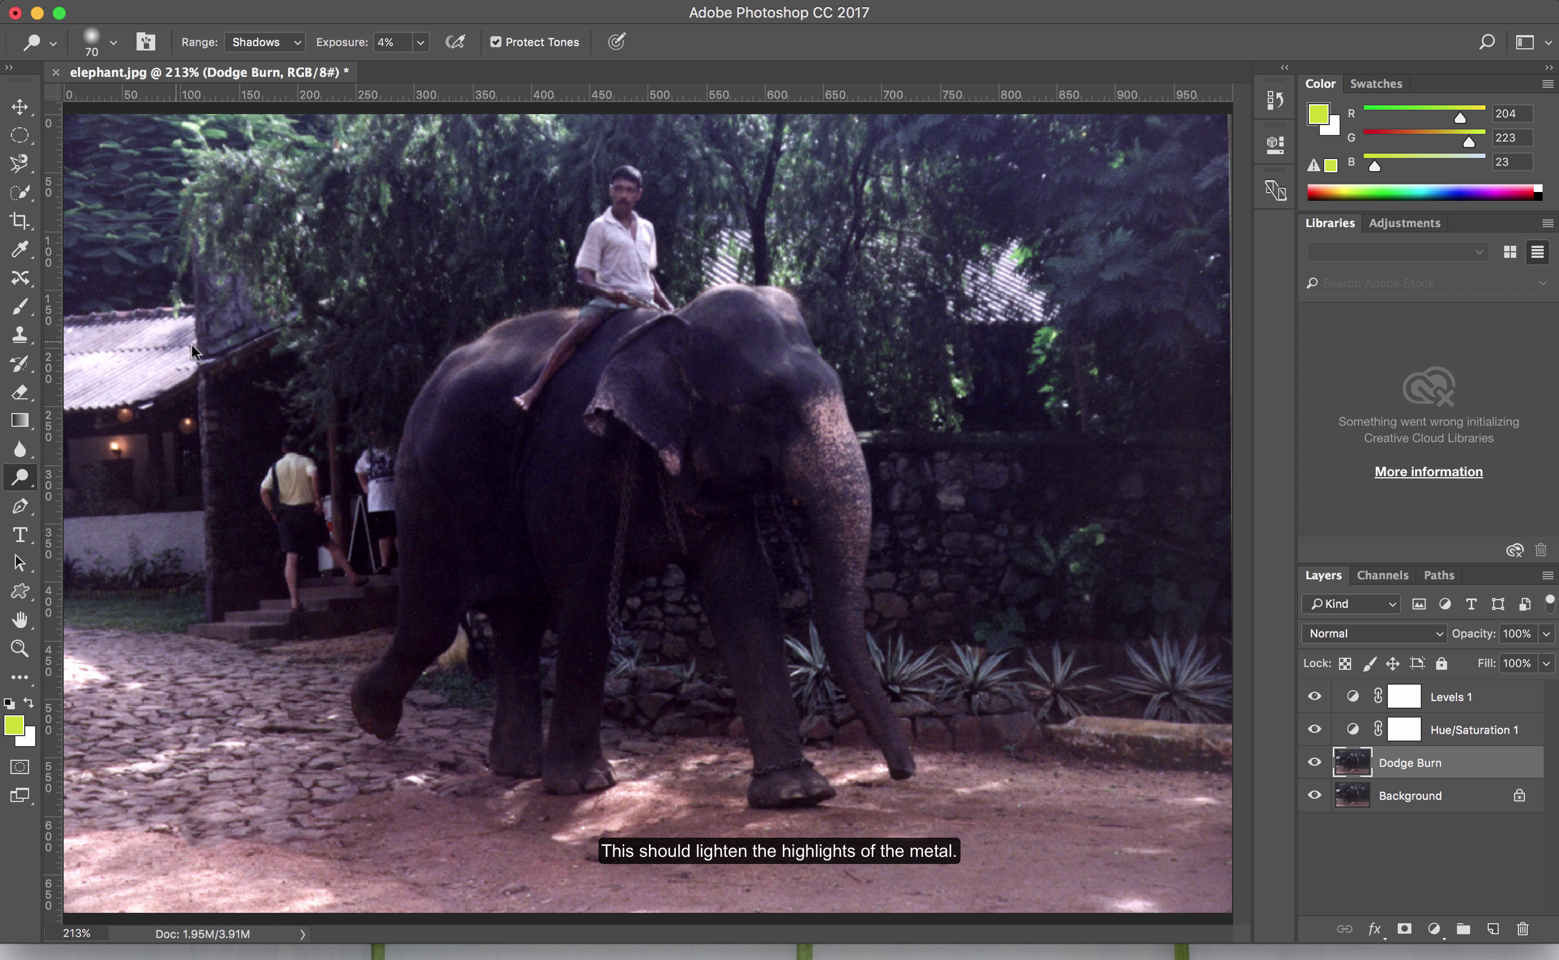
left_click(19, 648)
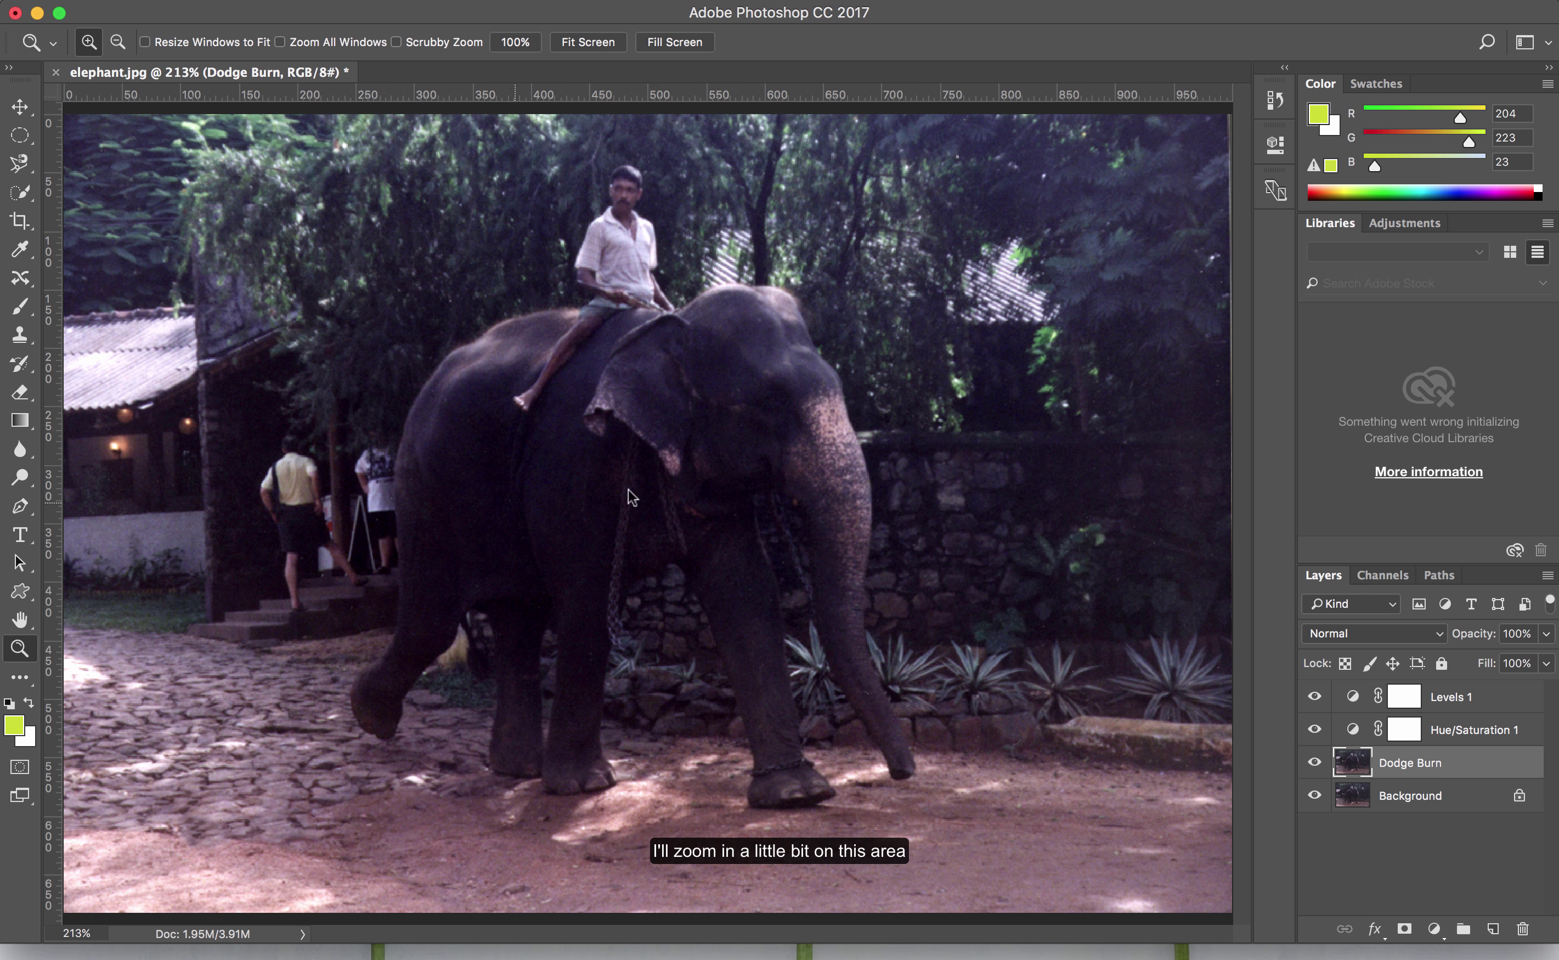
left_click(656, 547)
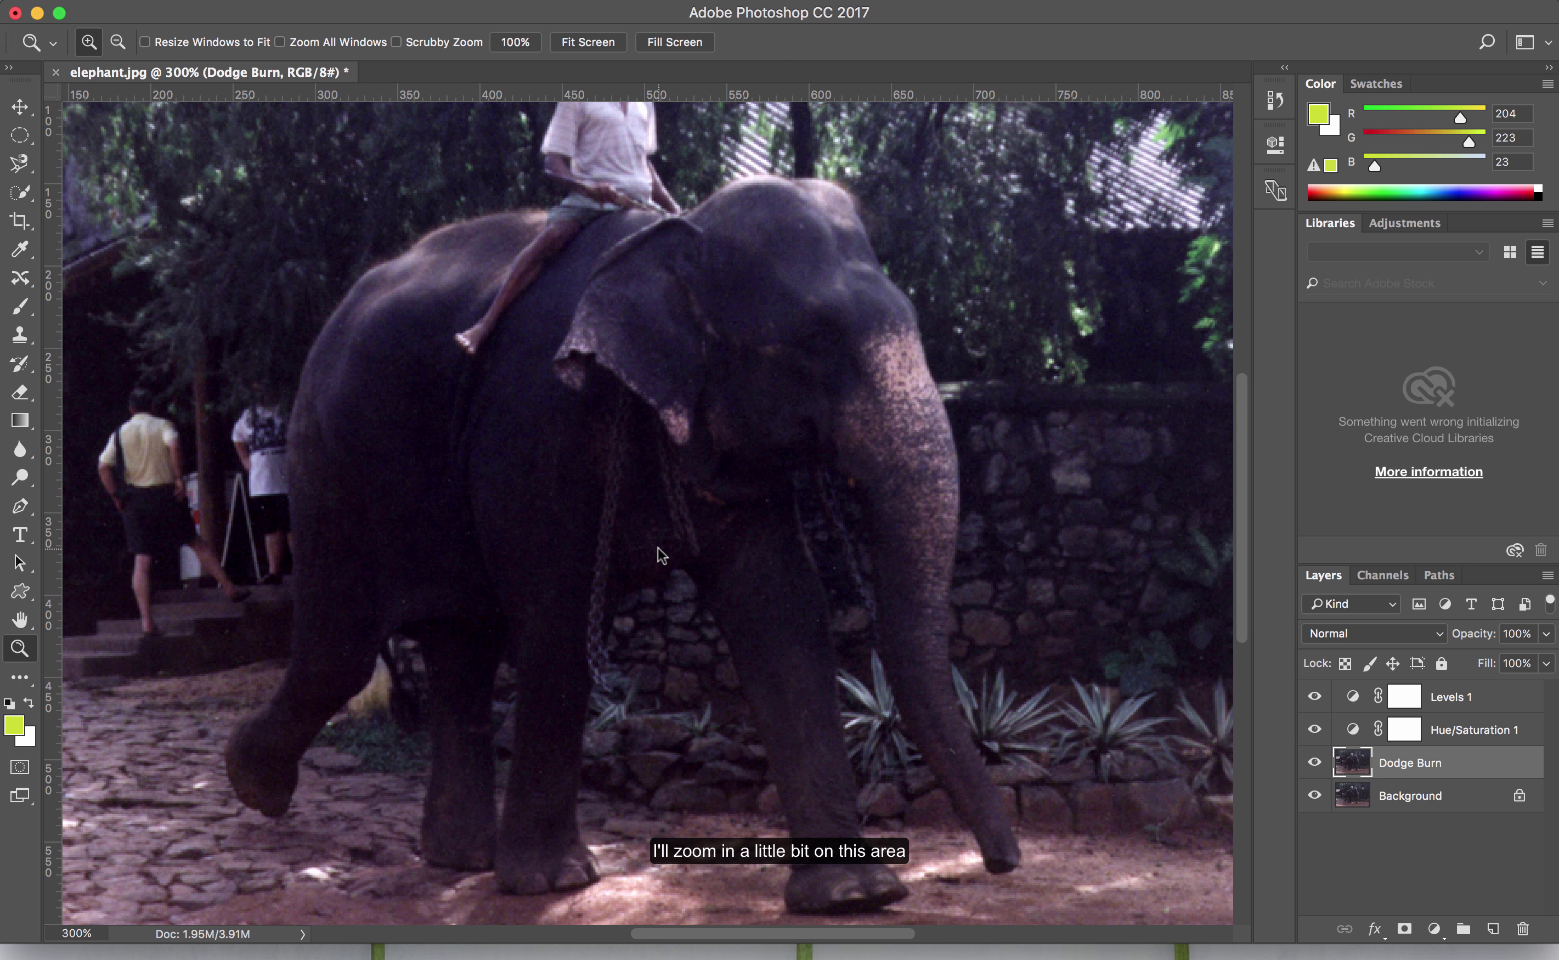
left_click(658, 547)
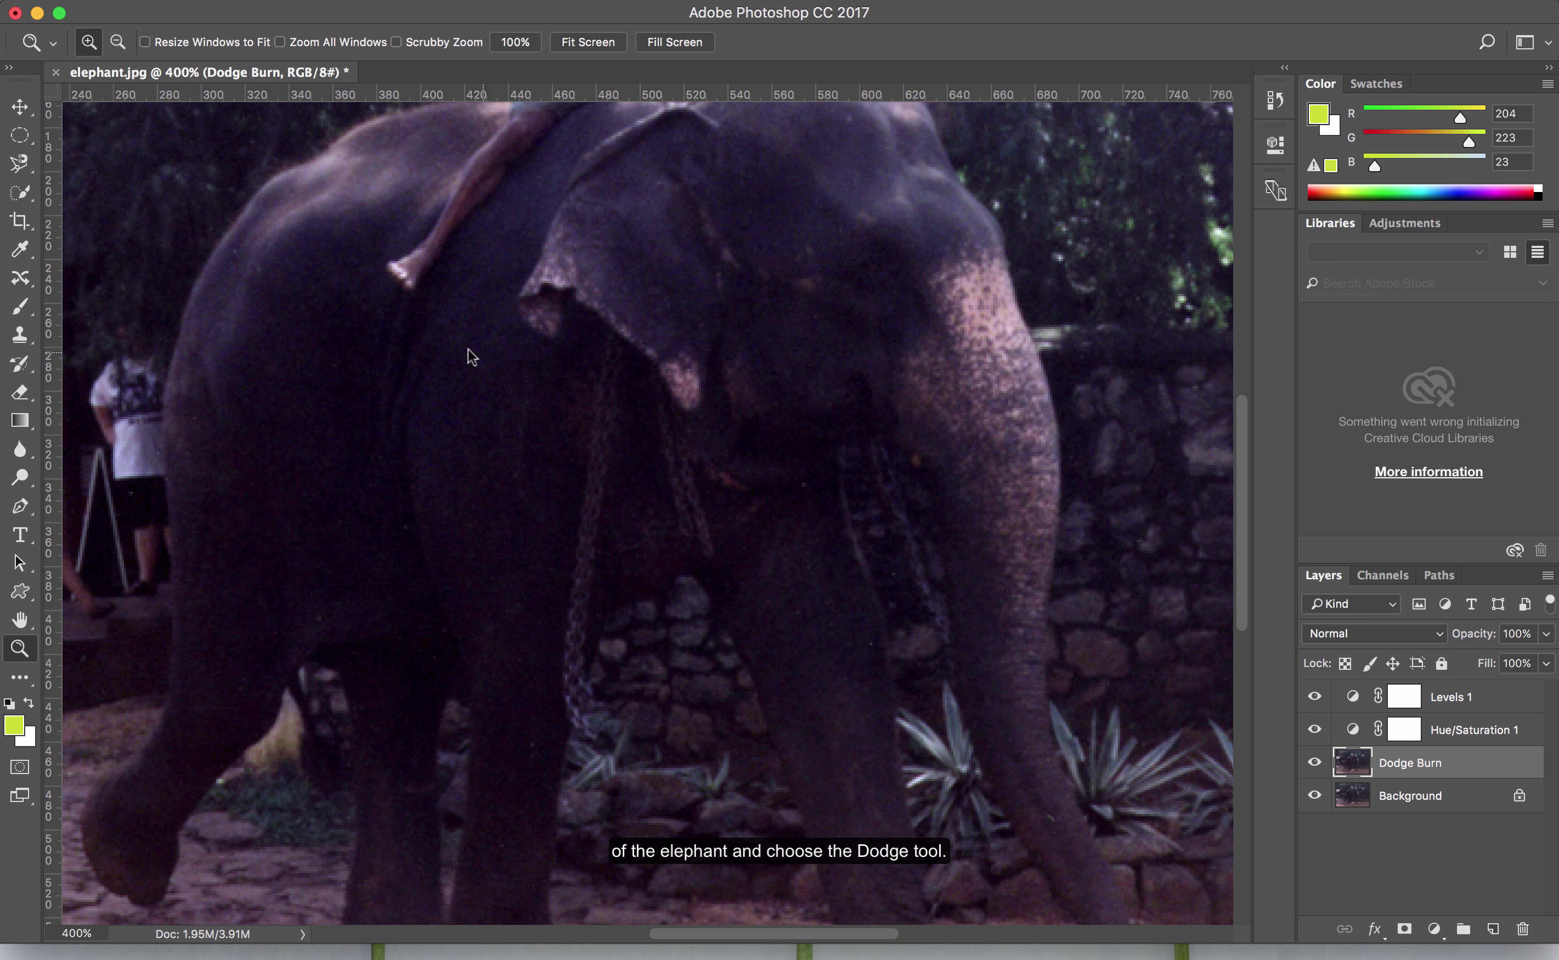
left_click(20, 476)
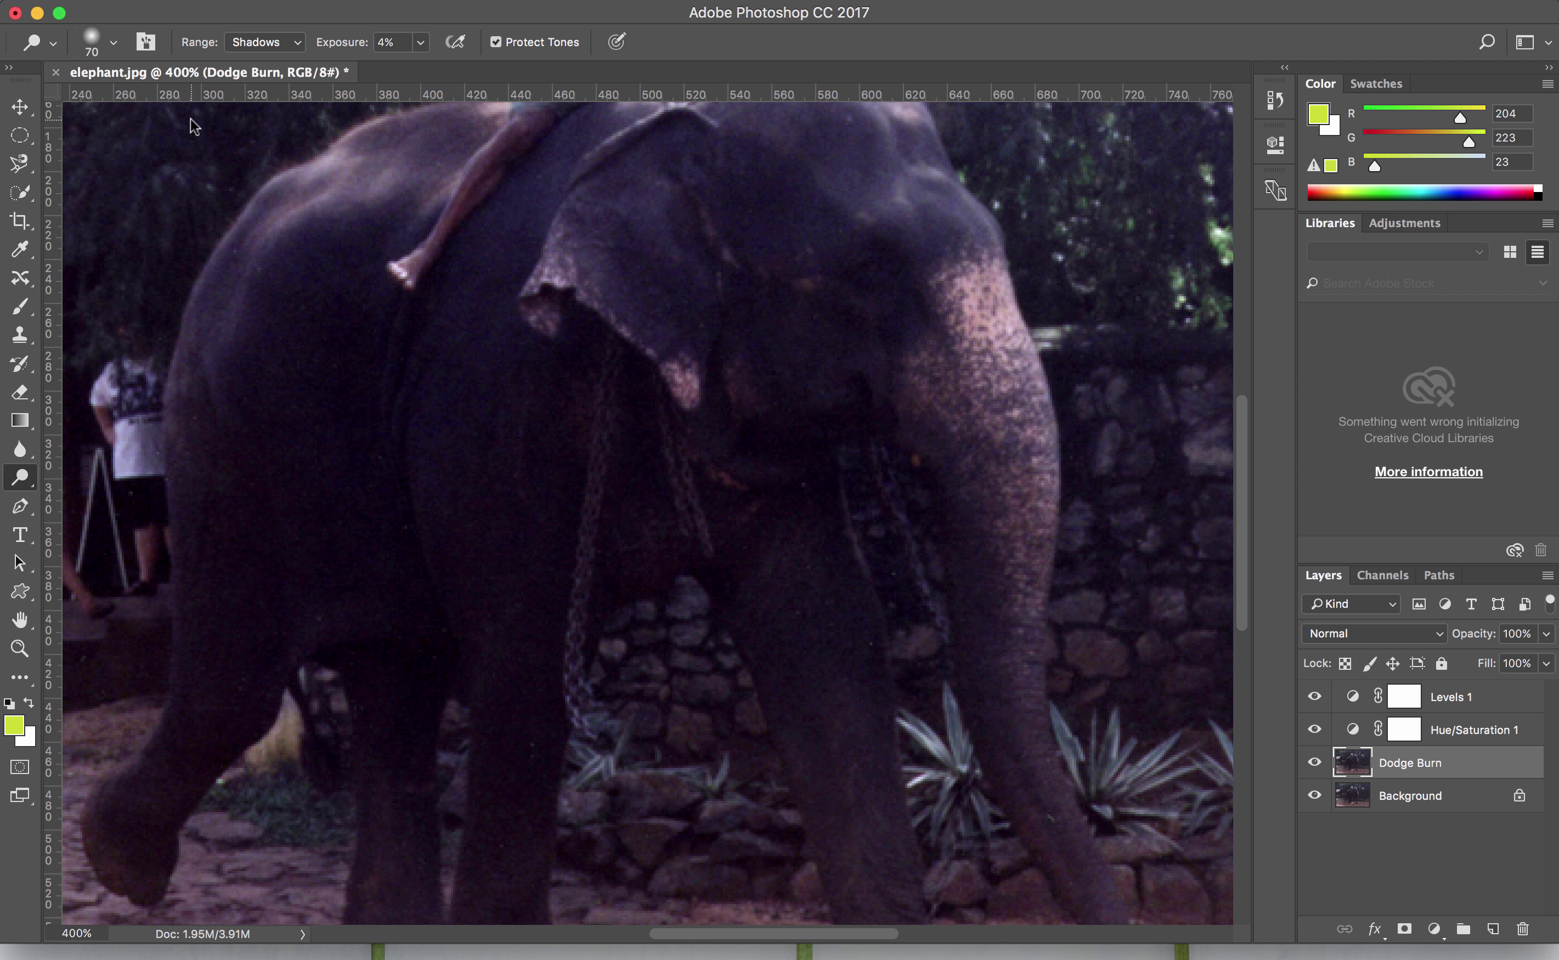
key("bracketleft")
key("bracketleft")
key("bracketleft")
key("bracketleft")
key("bracketleft")
key("bracketleft")
left_click(419, 42)
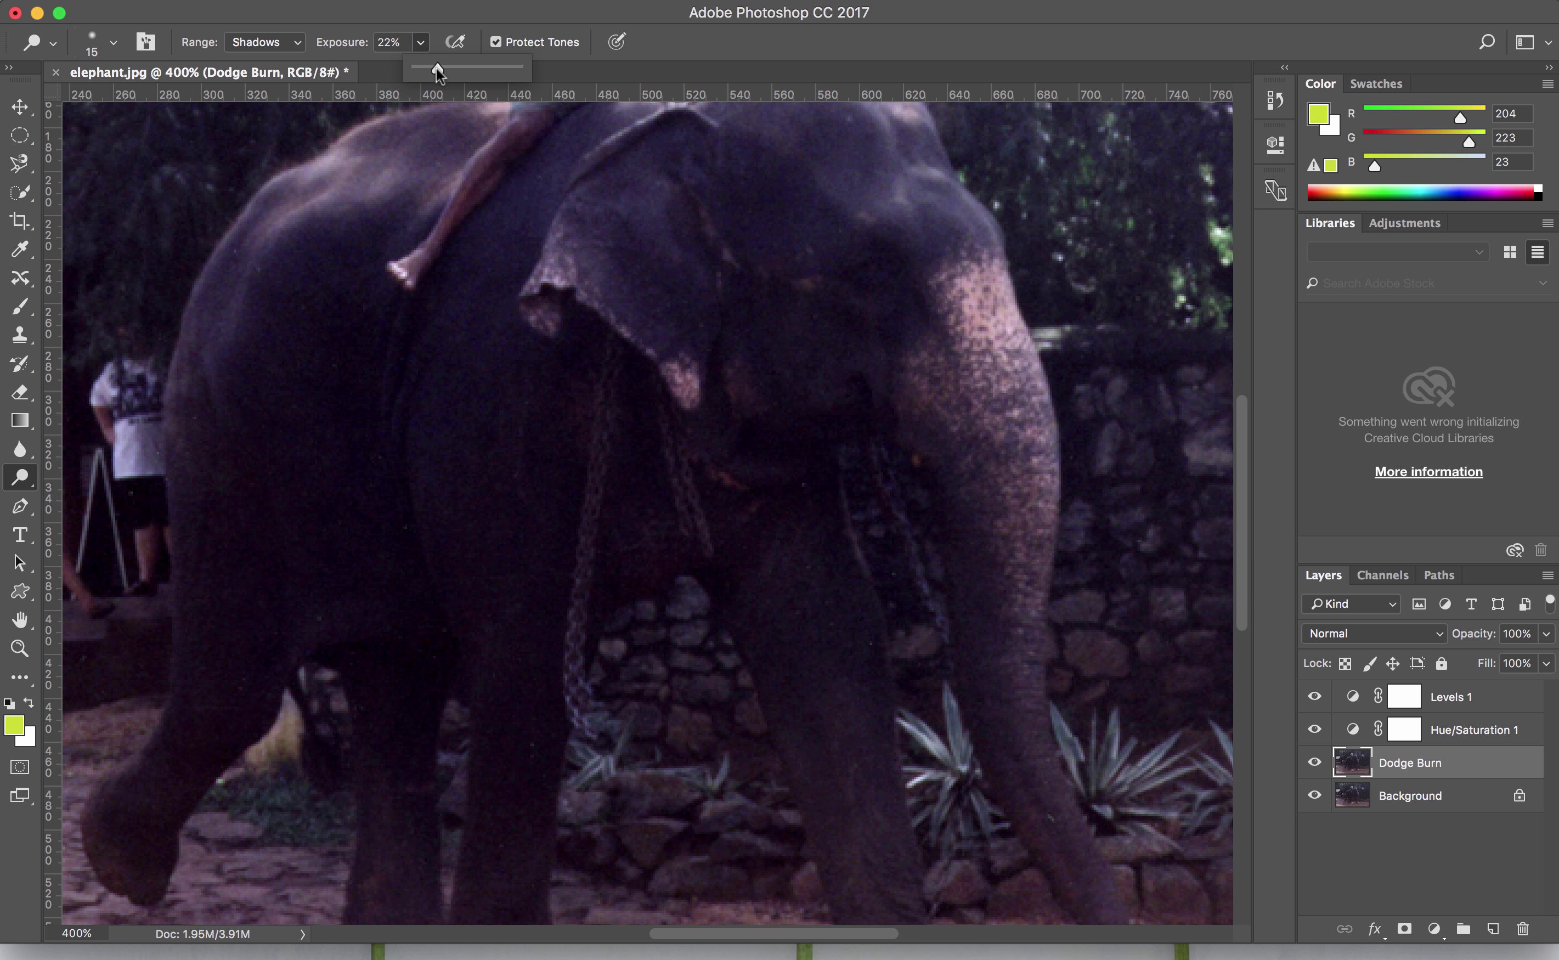
left_click(576, 645)
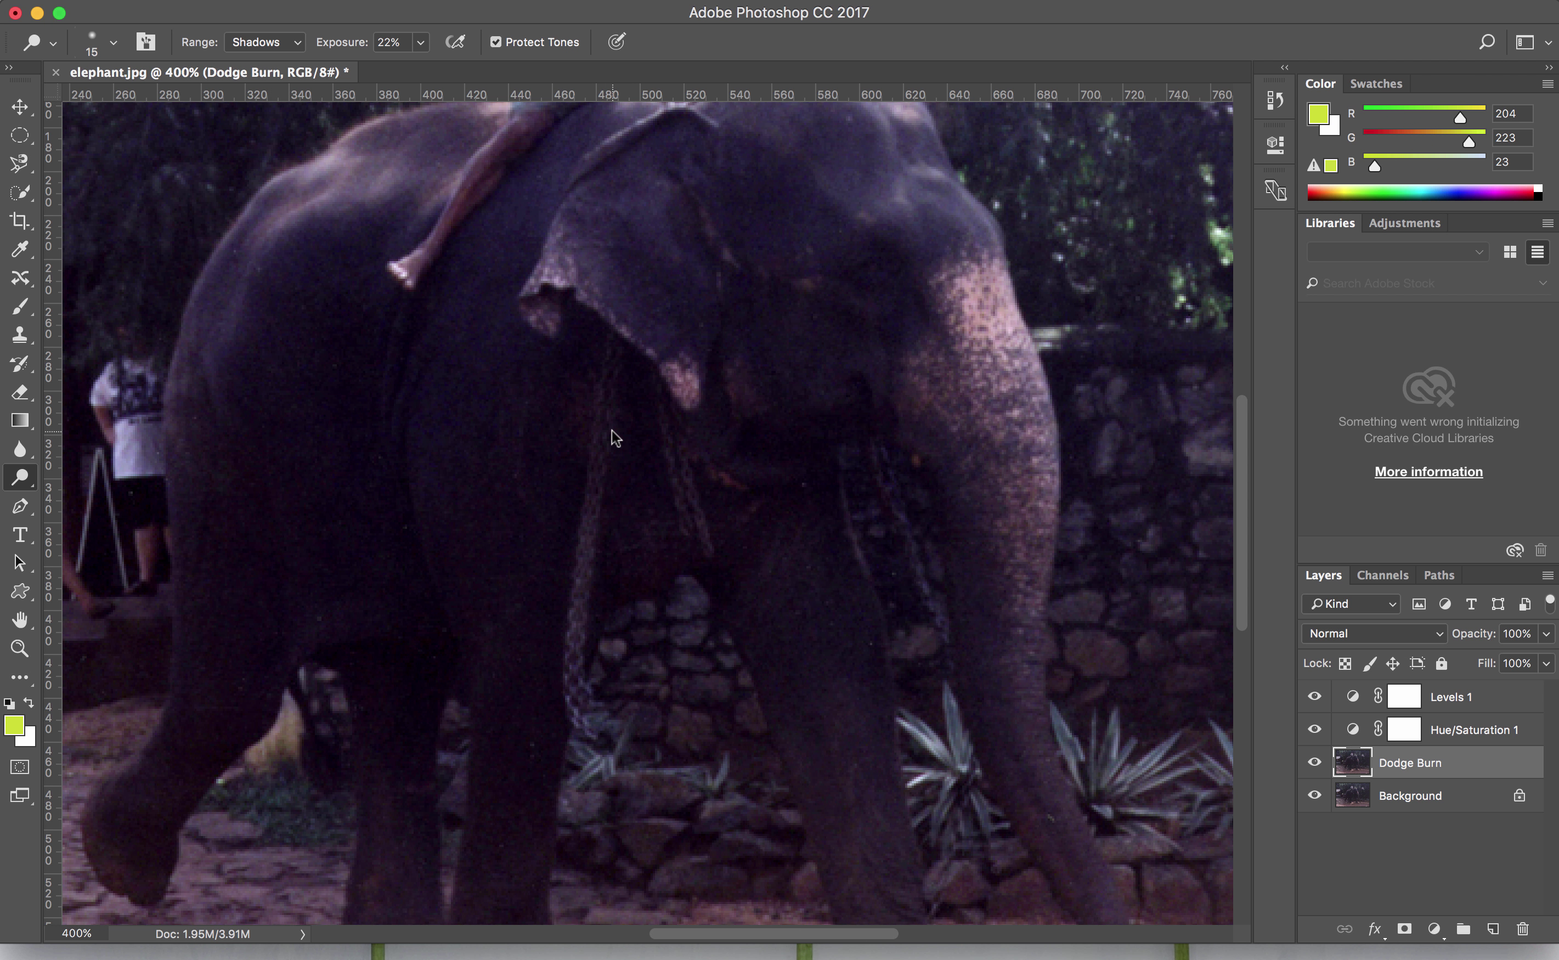
Step: Switch the Dodge range to Highlights, and lighten the chain beside the trunk using the Midtones range
left_click(285, 43)
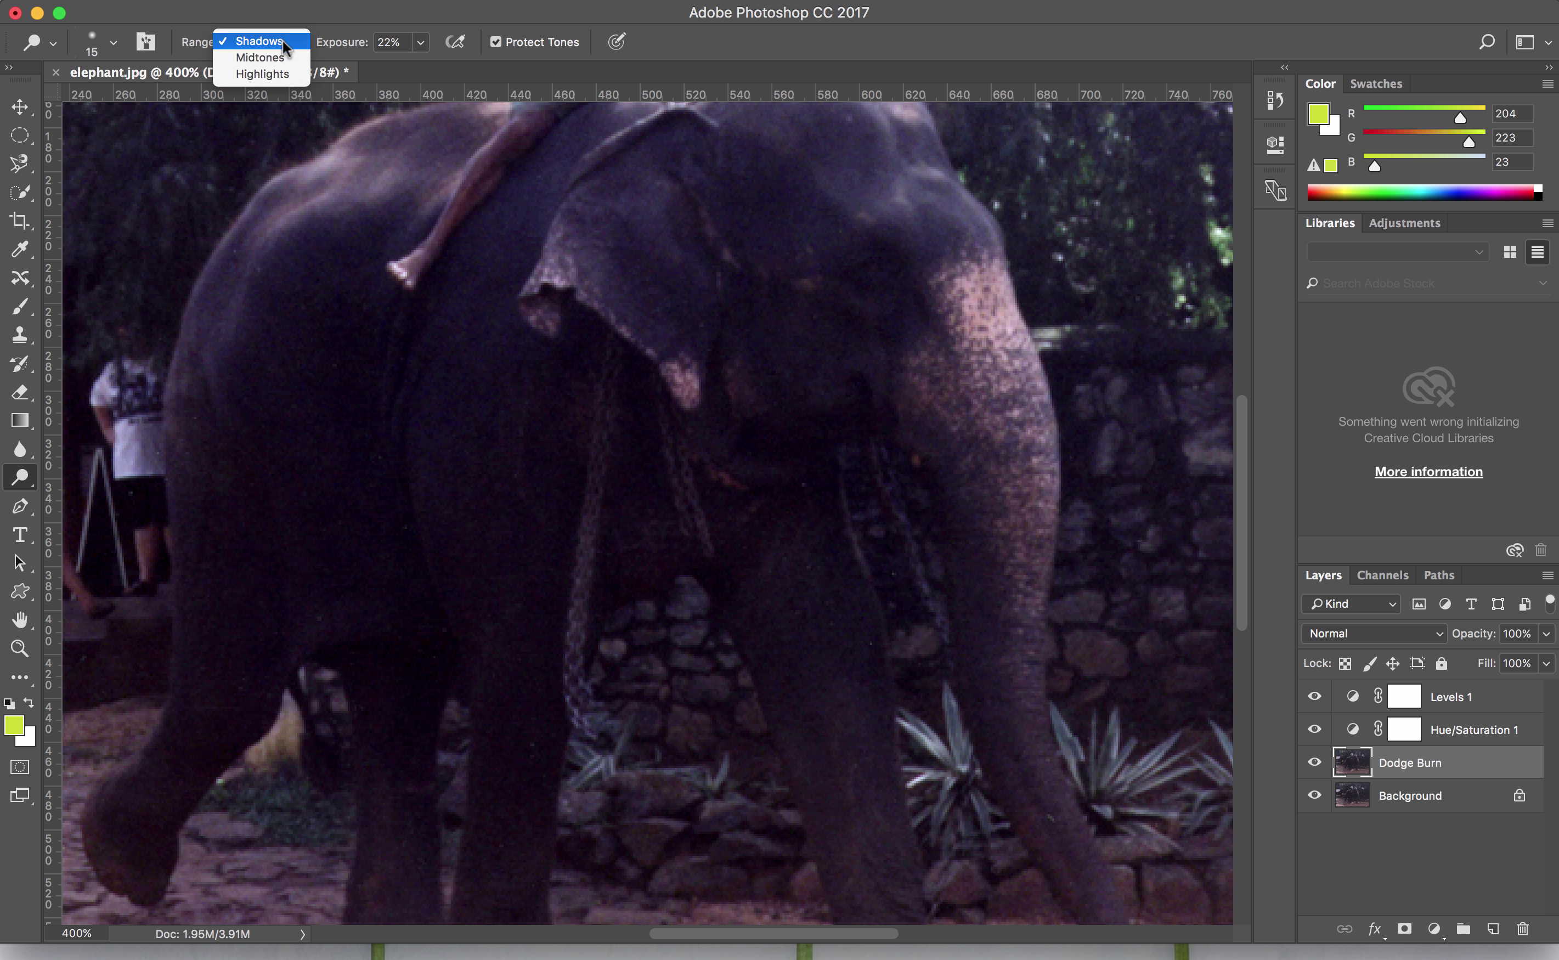
left_click(275, 70)
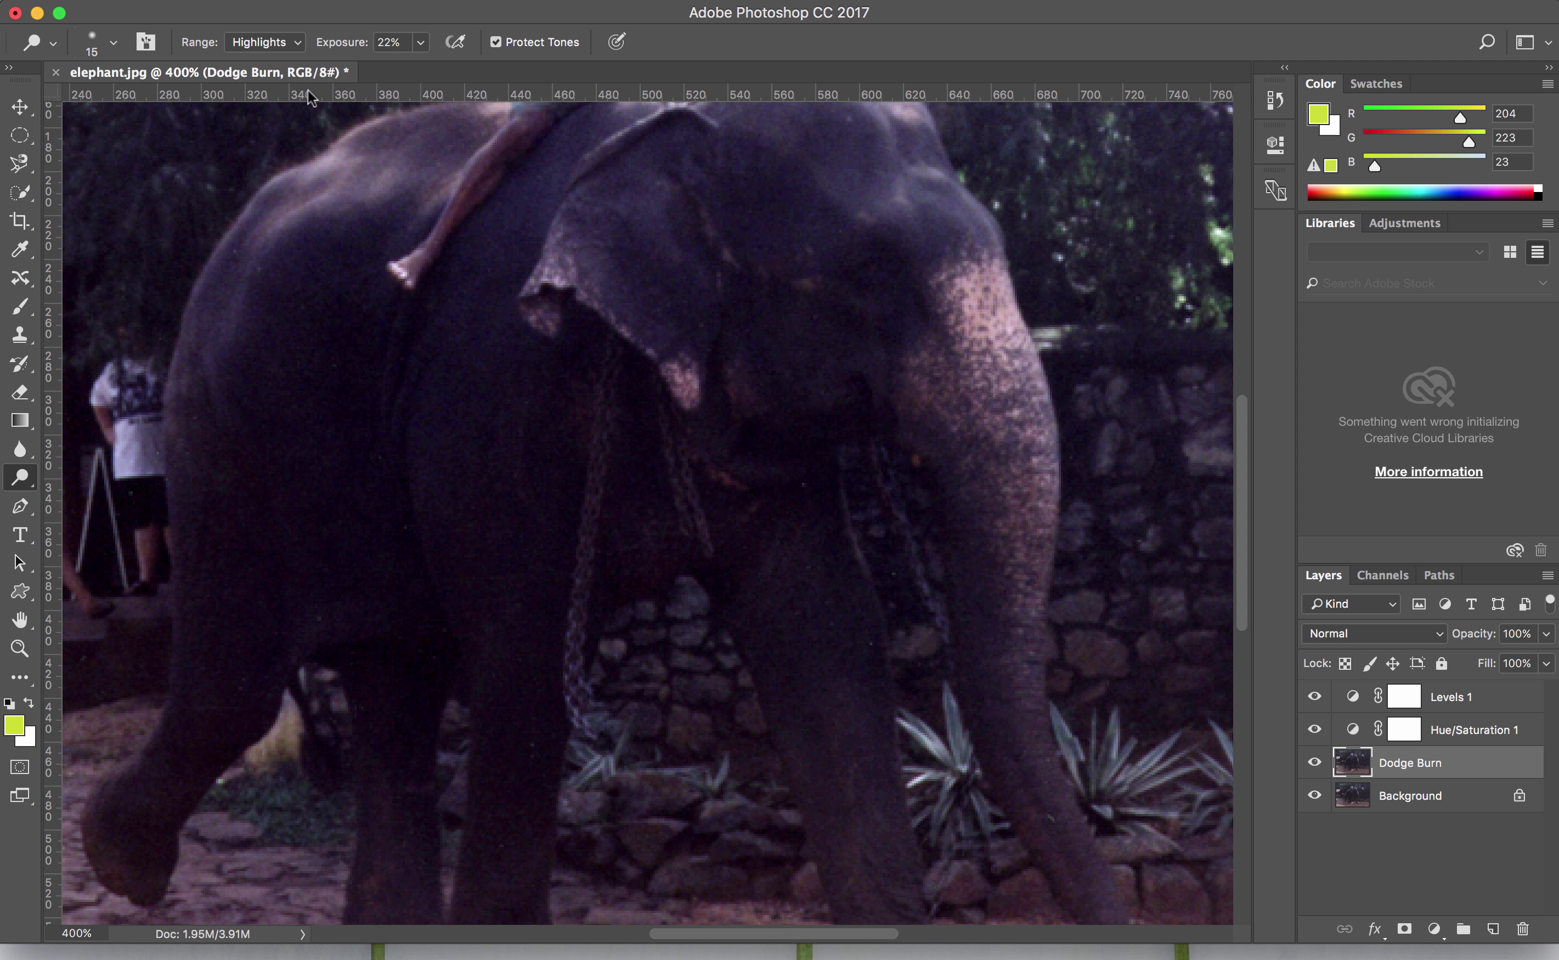
left_click(294, 42)
left_click(294, 28)
left_click_drag(943, 629, 921, 573)
scroll(1105, 672, "up", 5)
scroll(1105, 673, "up", 2)
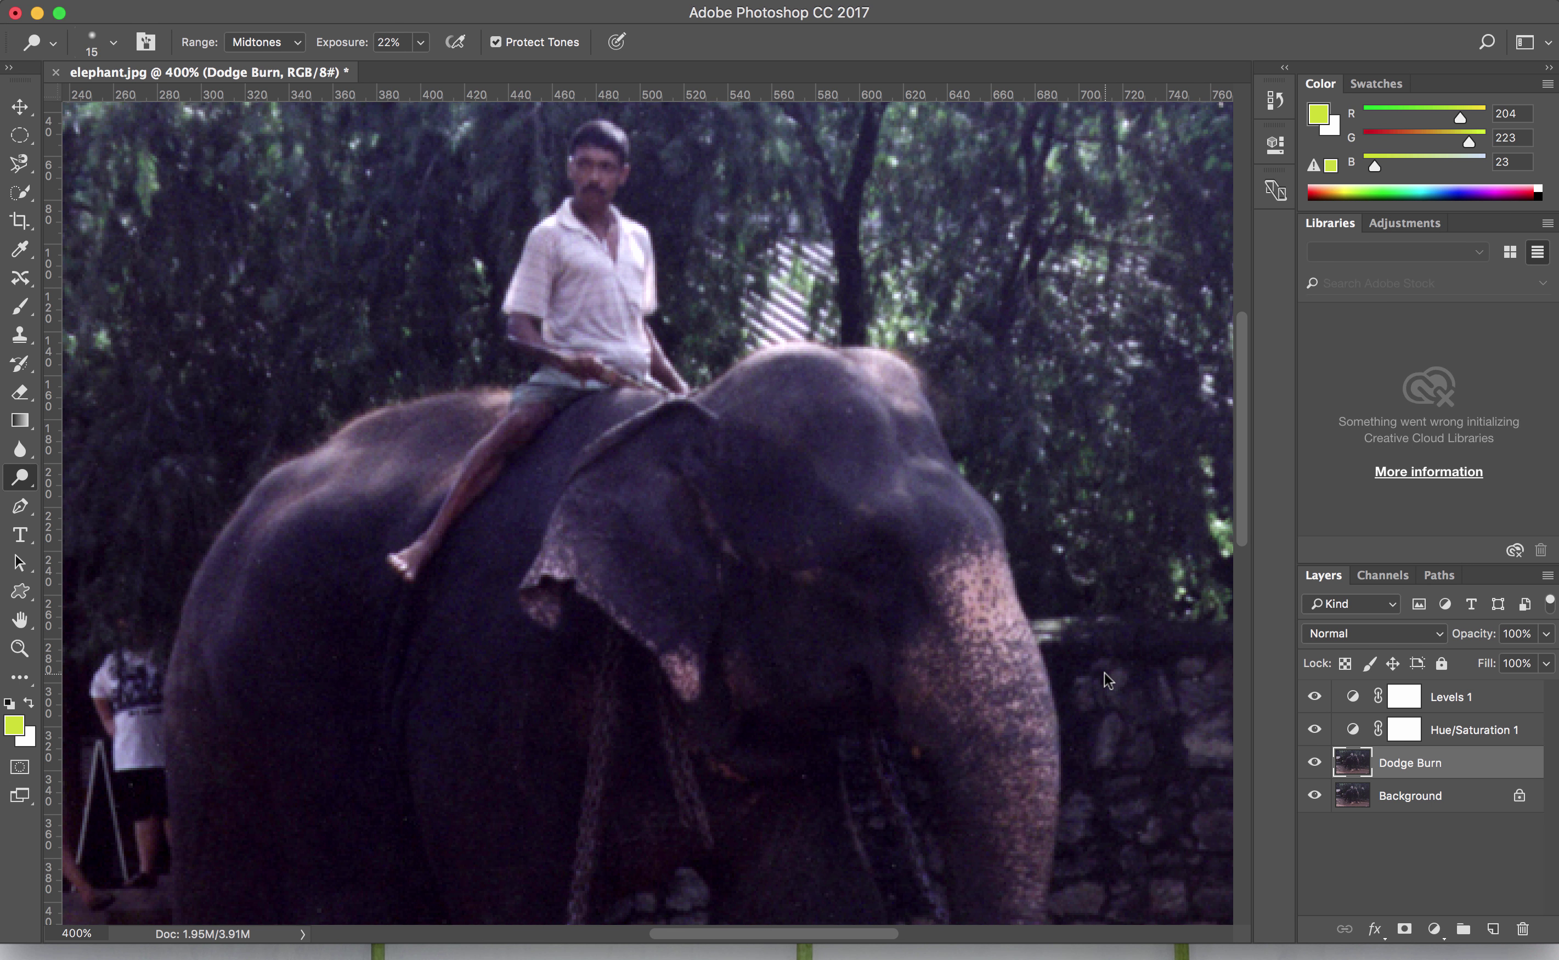
scroll(1105, 672, "down", 4)
scroll(1104, 672, "down", 4)
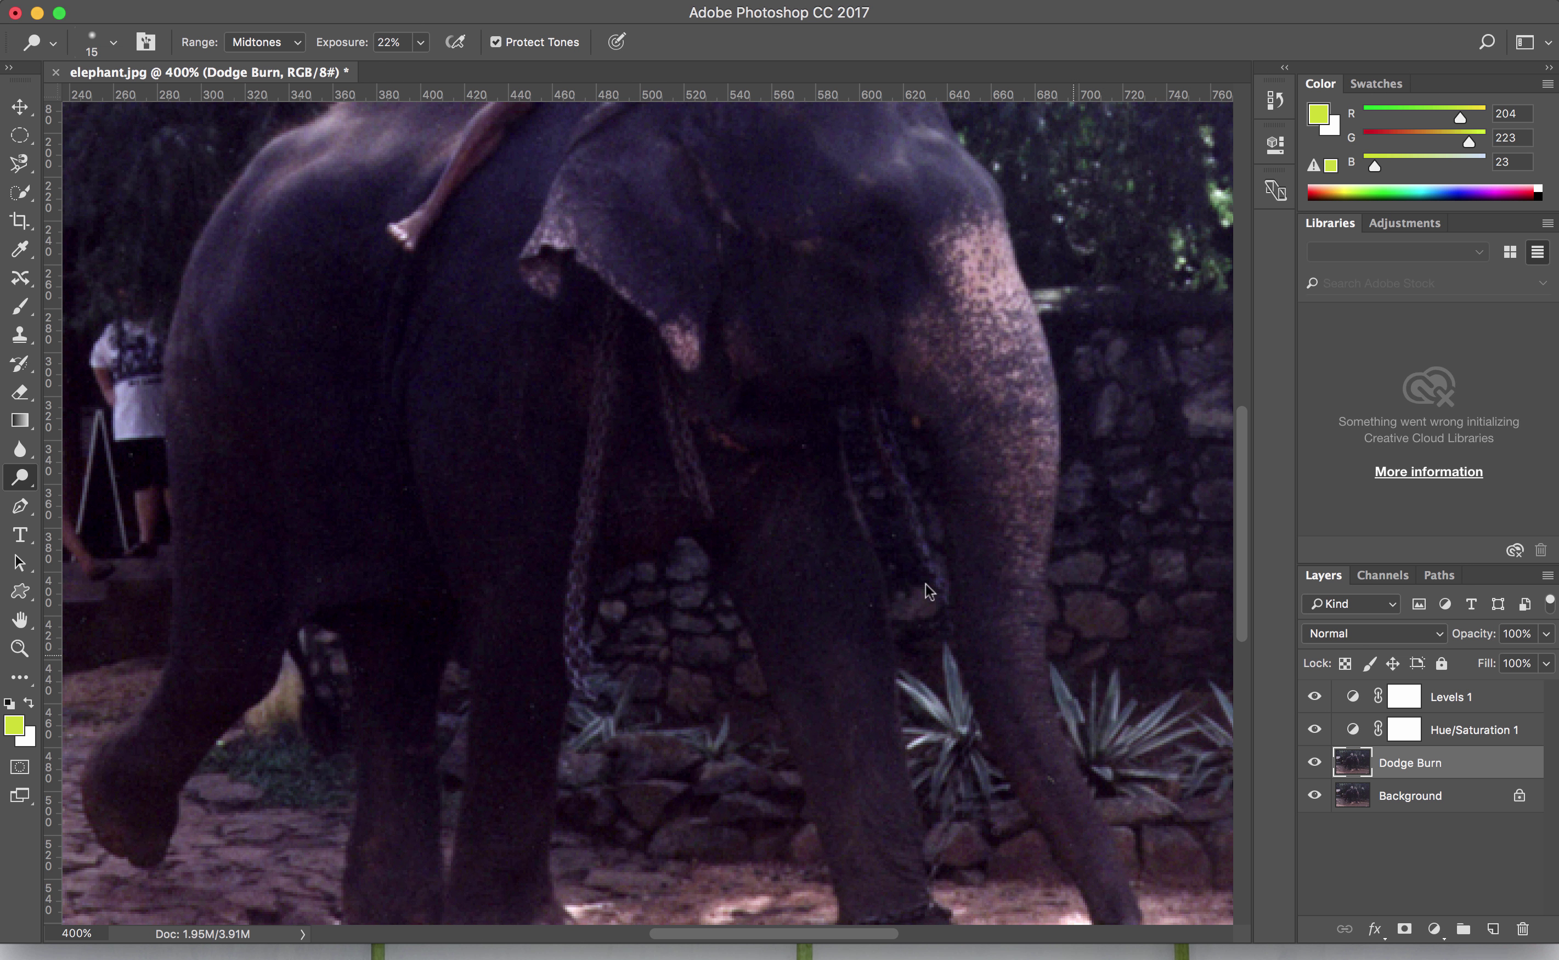
Step: Lighten the dark areas of the elephant's flank and belly with the Dodge tool, using the Shadows range and a 50 px brush
left_click(298, 42)
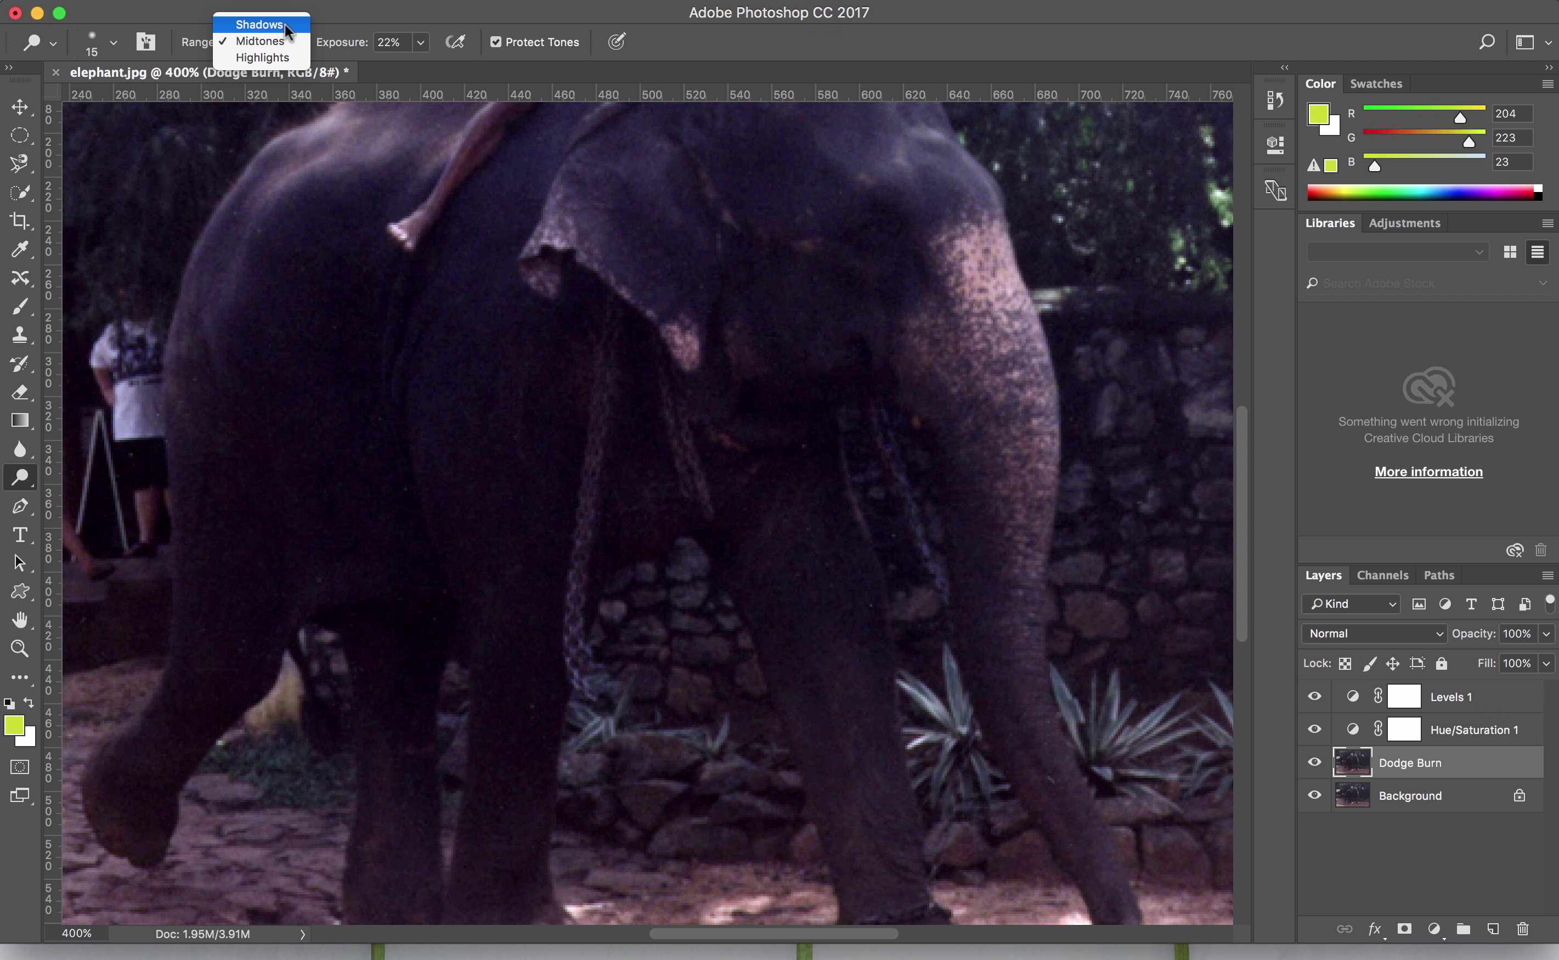
left_click(285, 24)
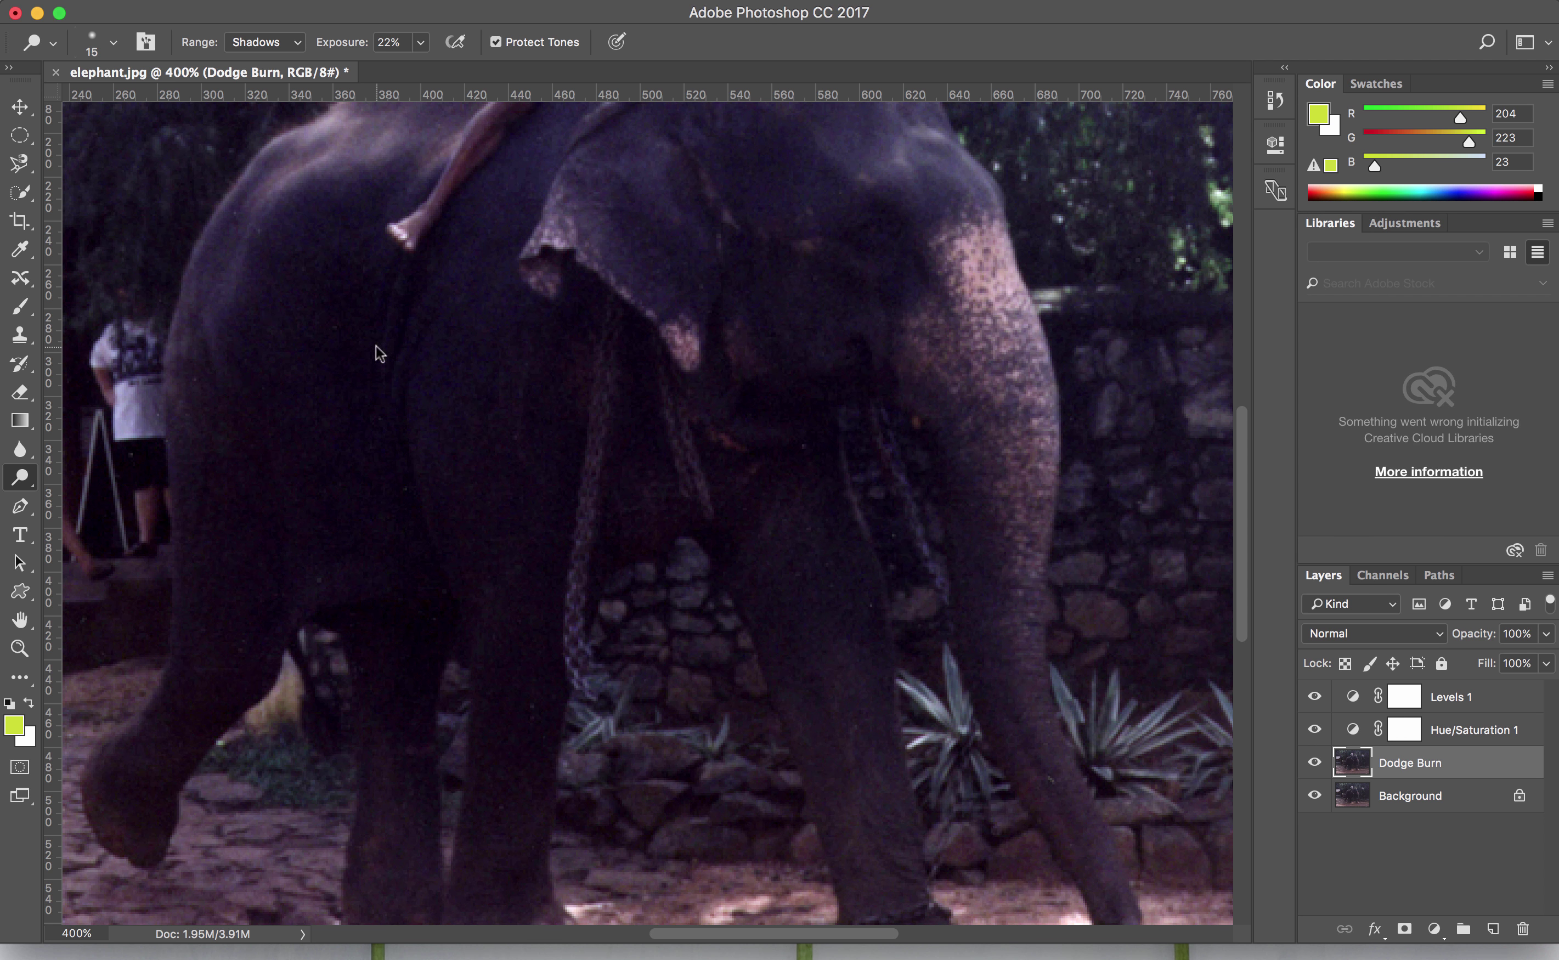
key("bracketright")
key("bracketright")
key("bracketright")
key("bracketright")
key("bracketright")
key("bracketright")
key("bracketright")
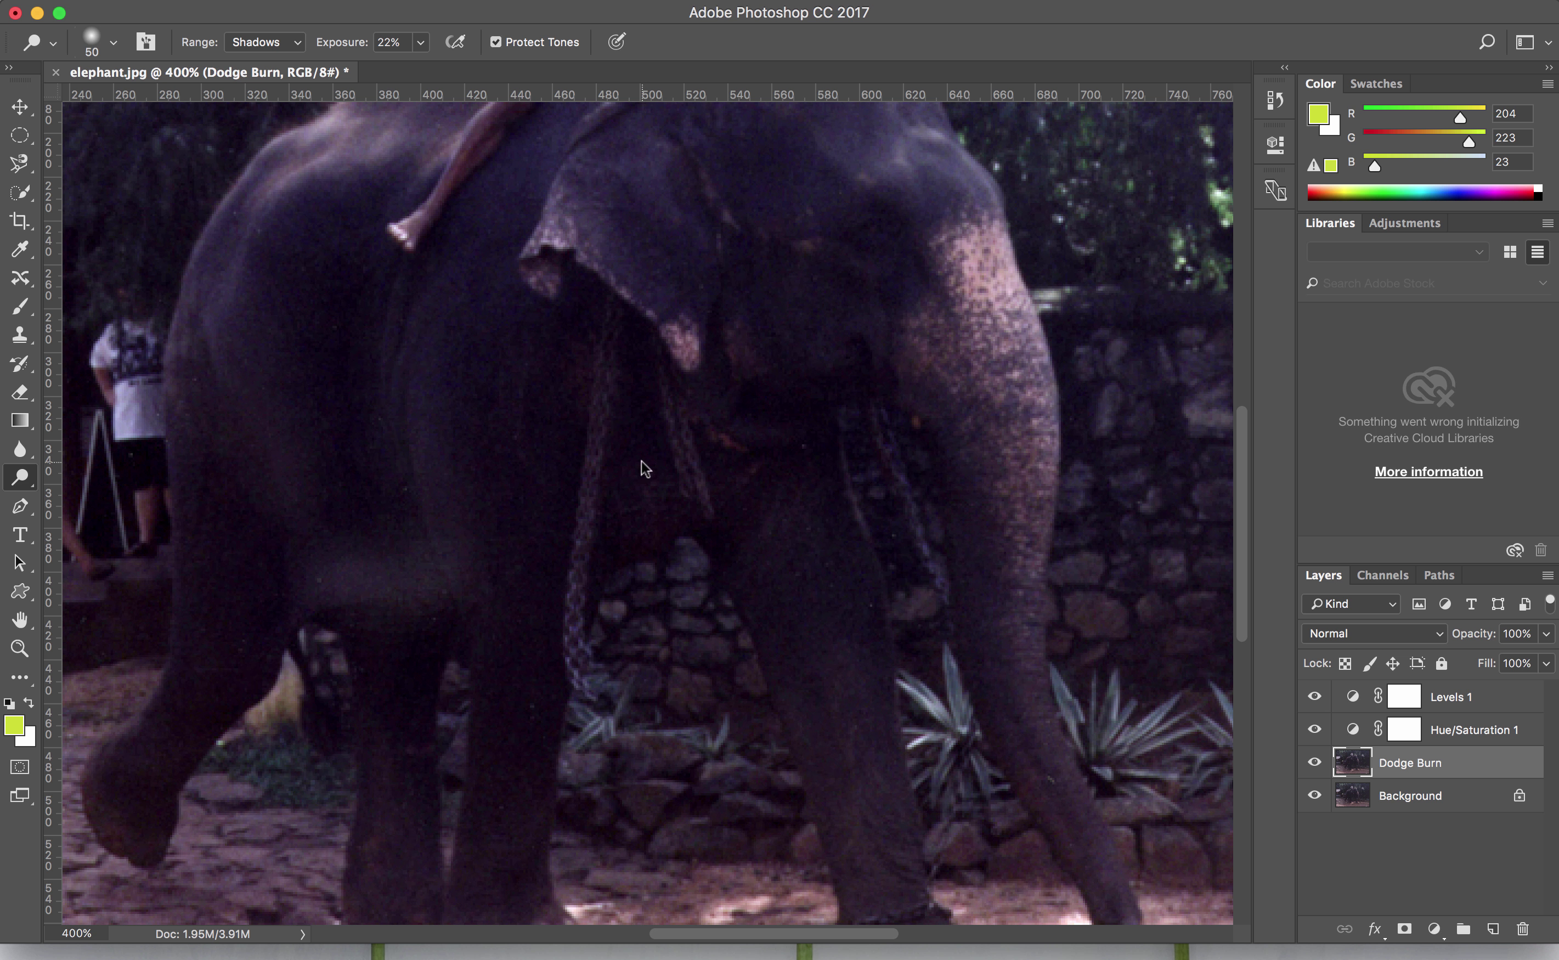
Step: Undo the last dodge strokes on the belly and lighten the shadows across the elephant's face
key("super+z")
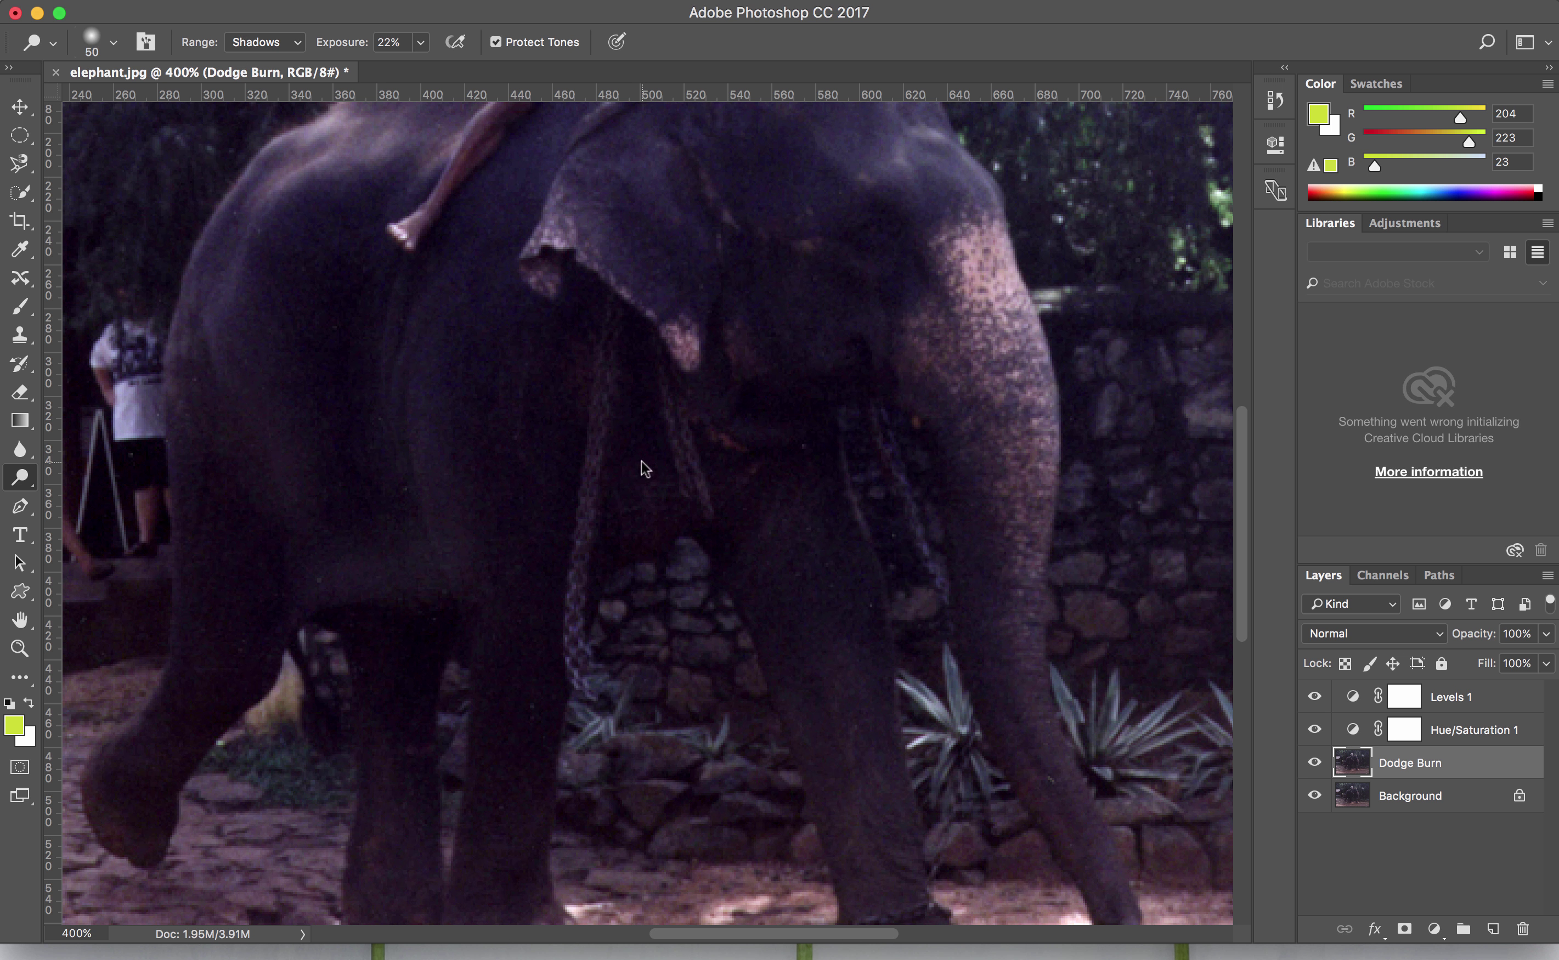
left_click(241, 8)
left_click(253, 53)
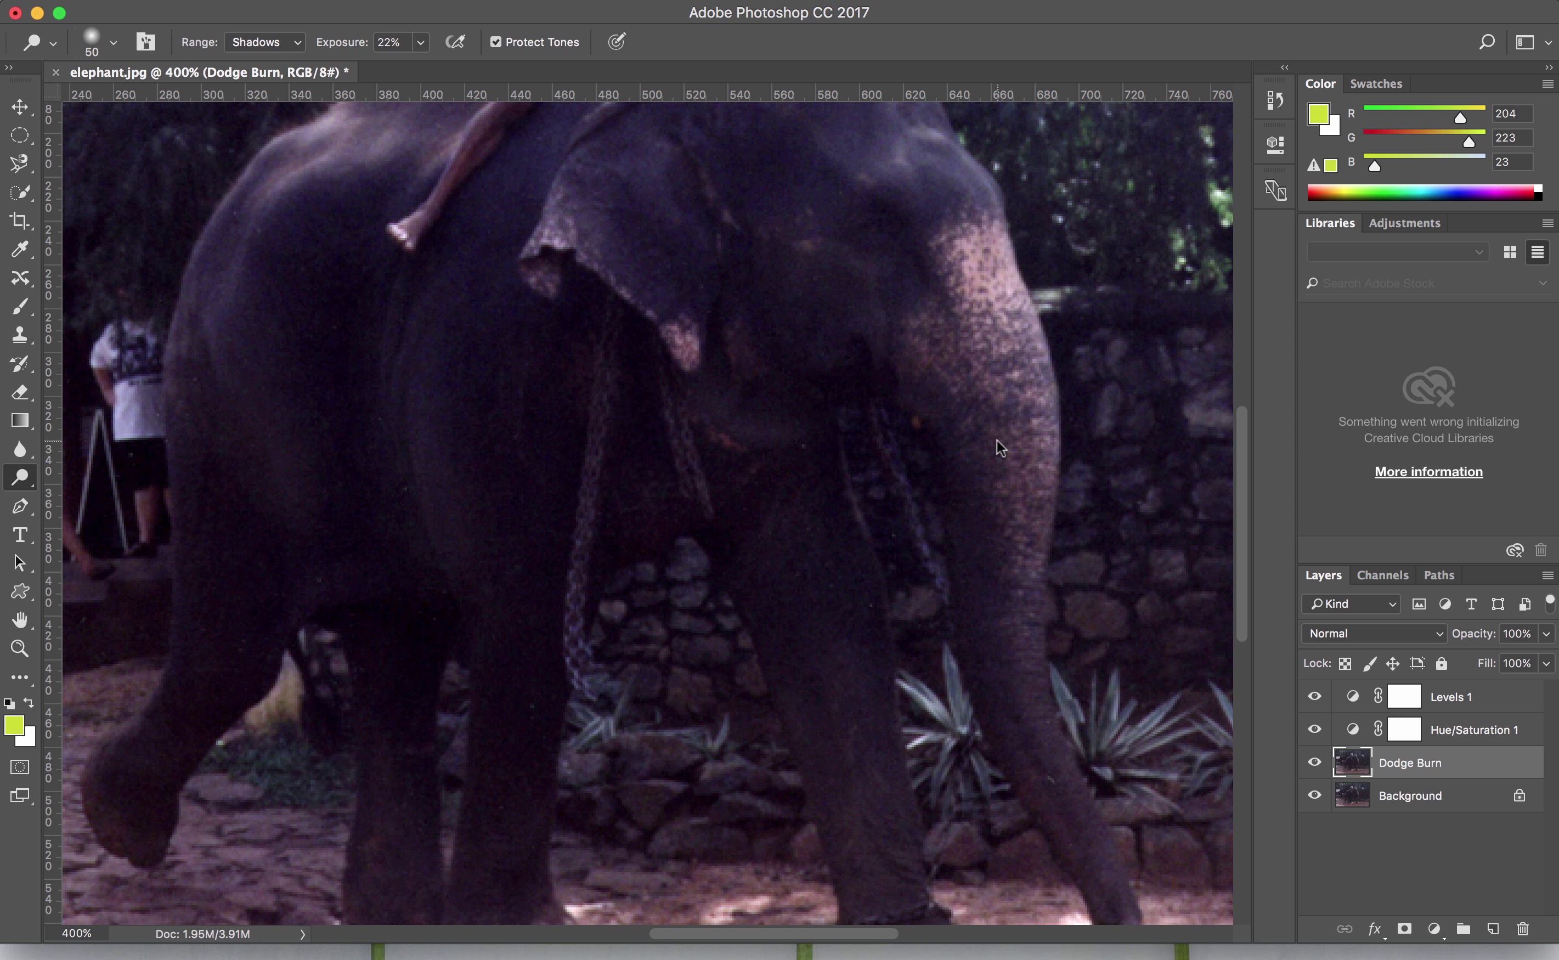
Step: Review the dodged areas from the elephant's head to its feet, and fit the whole photo on screen
scroll(996, 440, "down", 1)
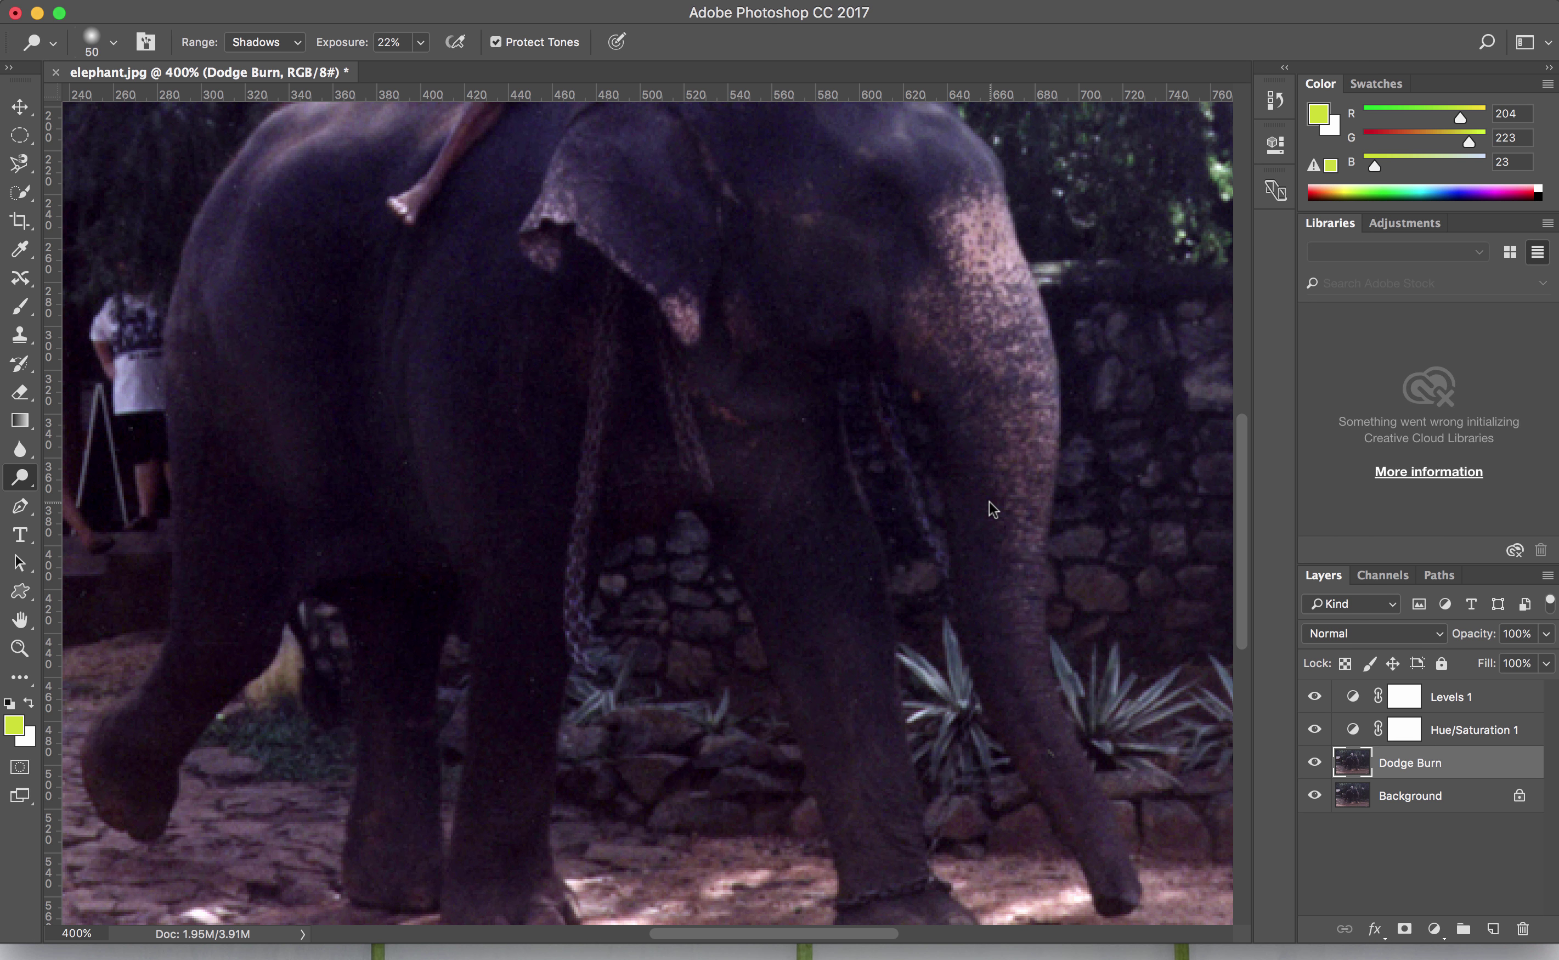
scroll(866, 599, "up", 5)
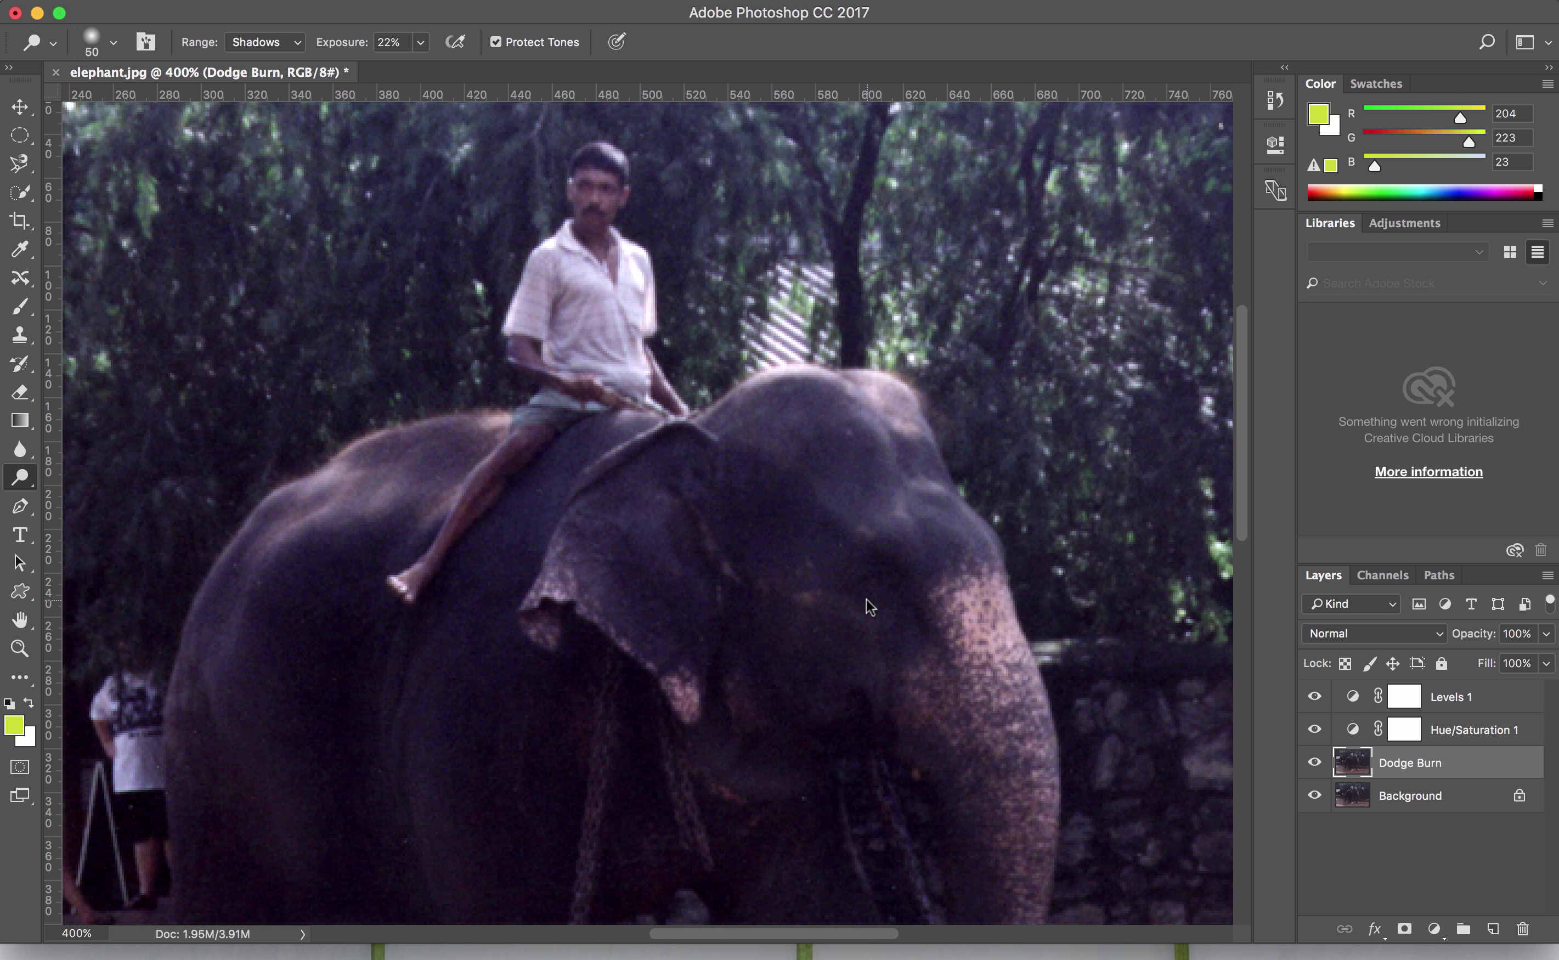
scroll(866, 599, "down", 5)
scroll(865, 598, "down", 4)
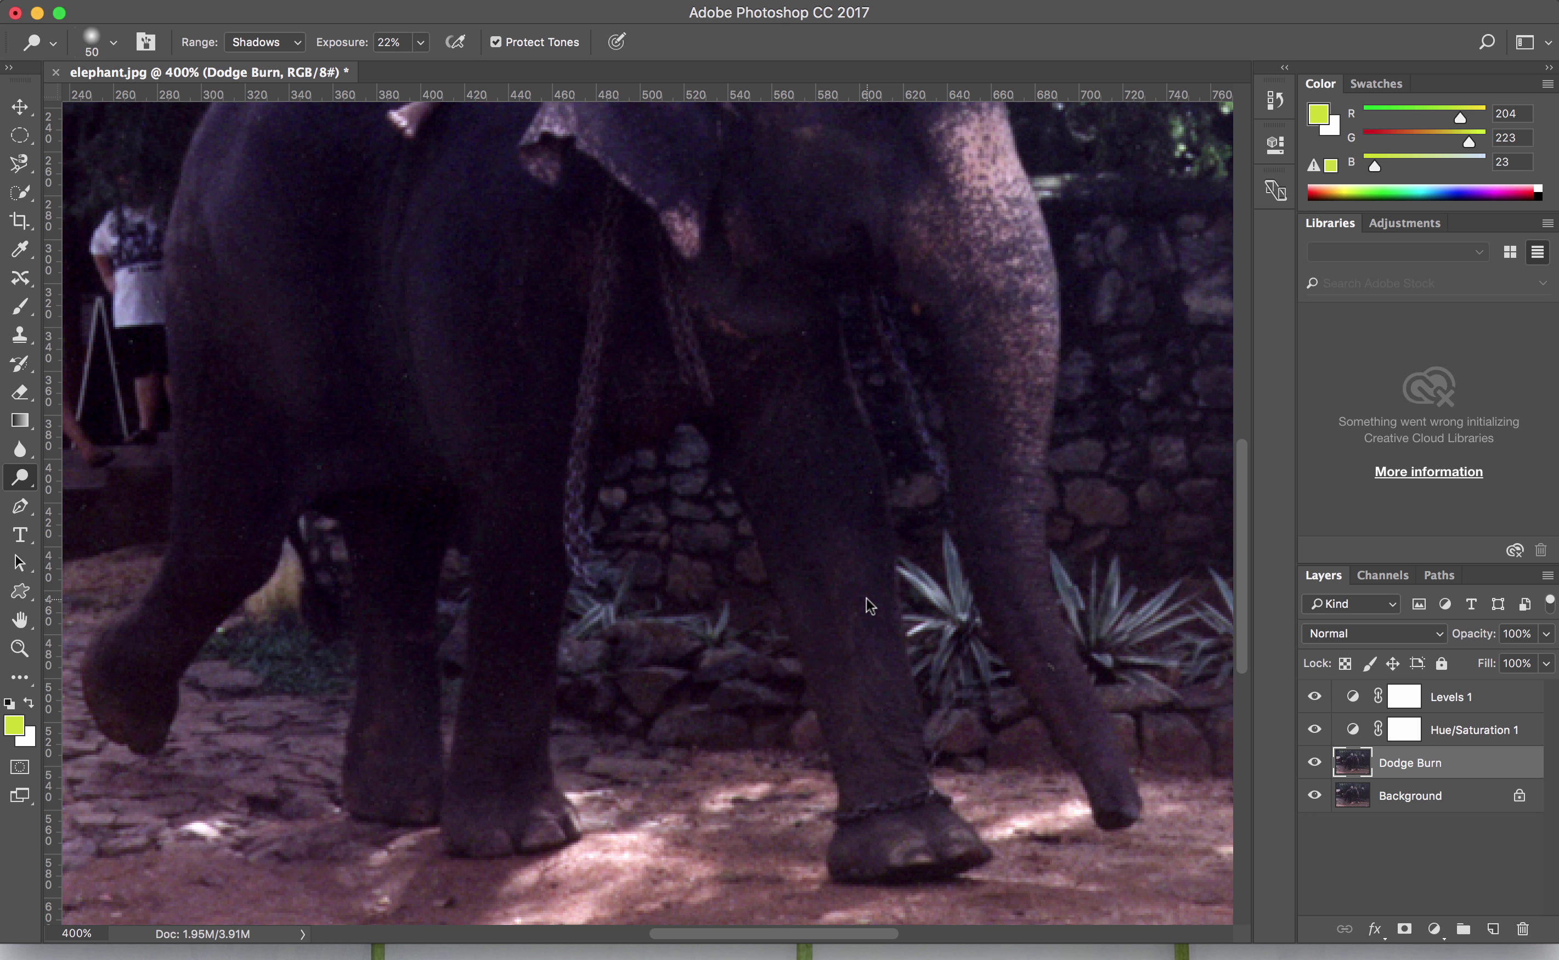
scroll(866, 598, "up", 4)
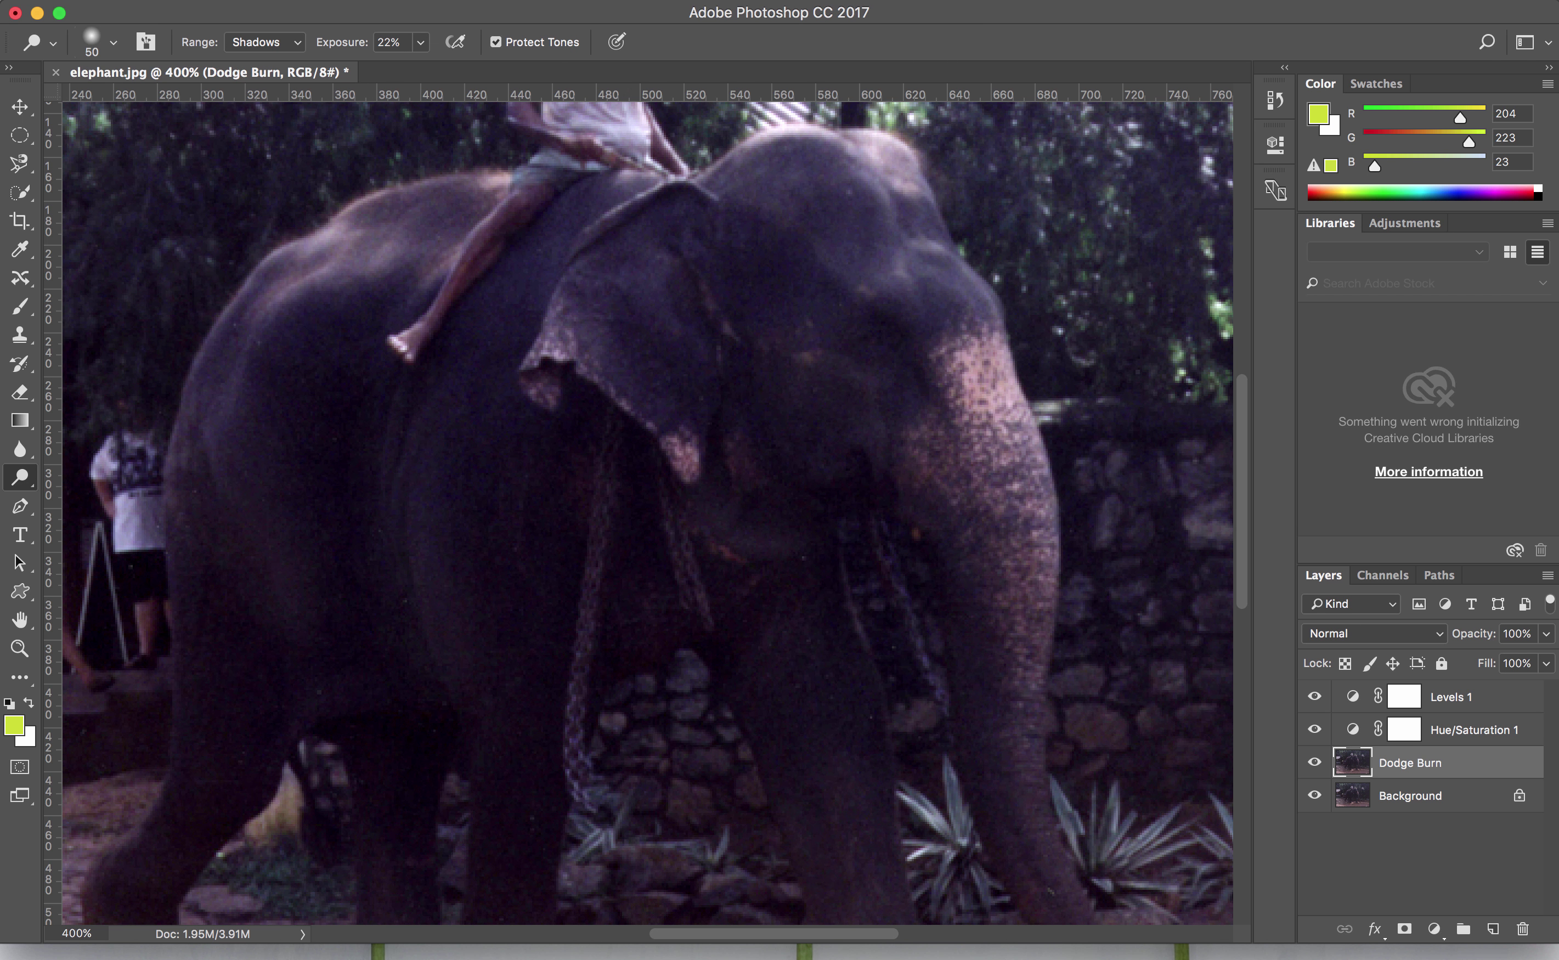
left_click(624, 1)
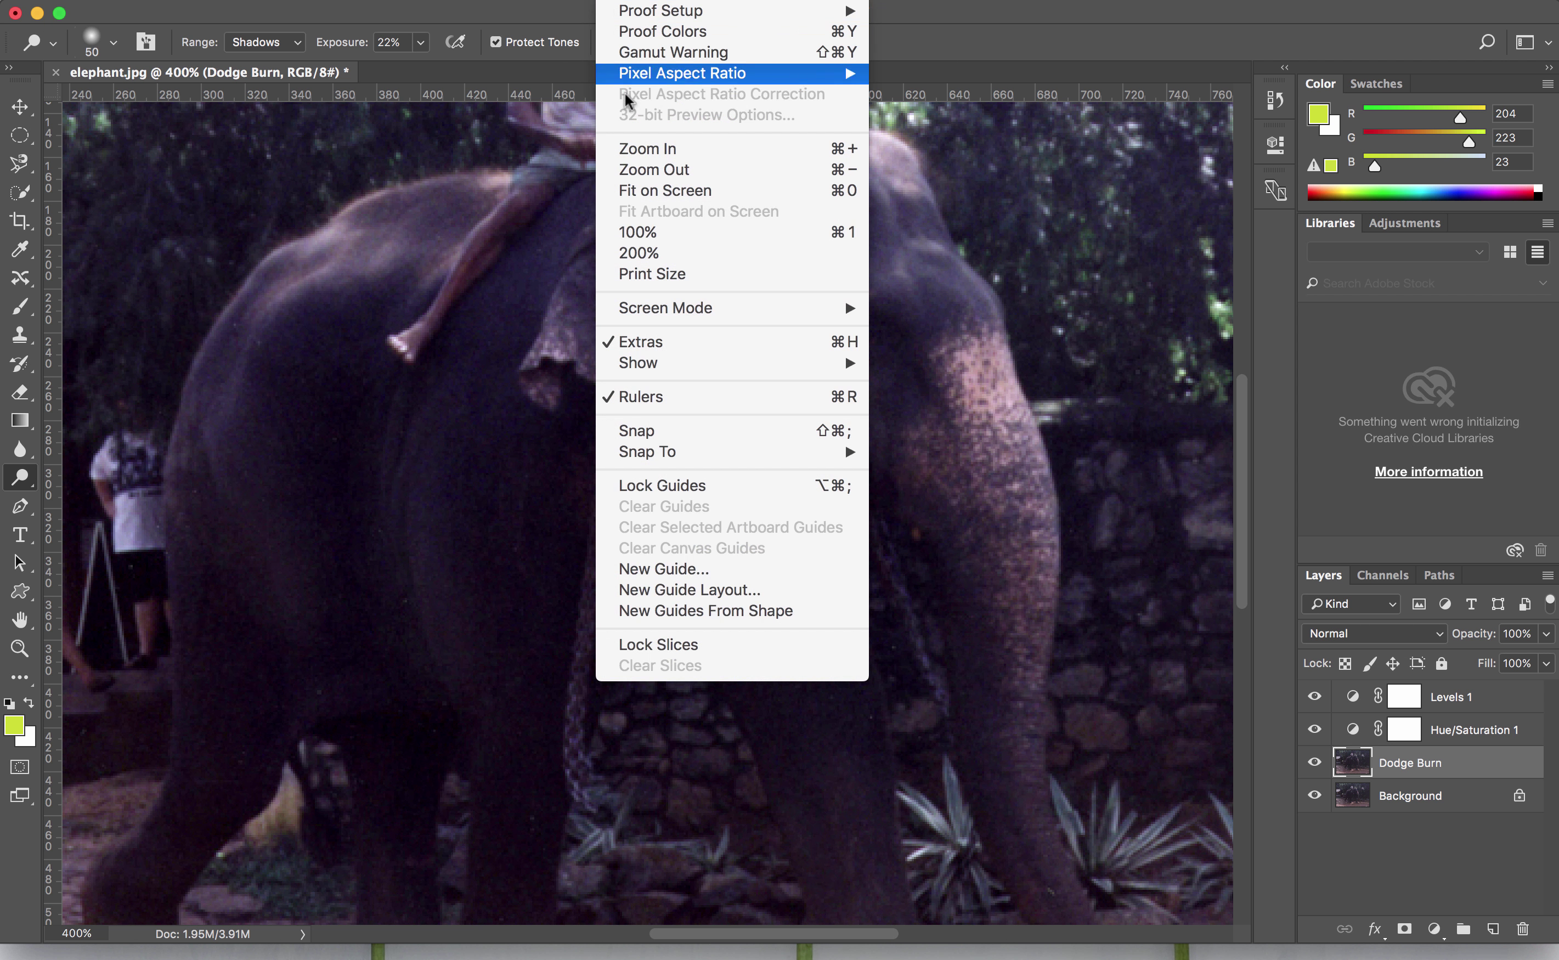
left_click(627, 191)
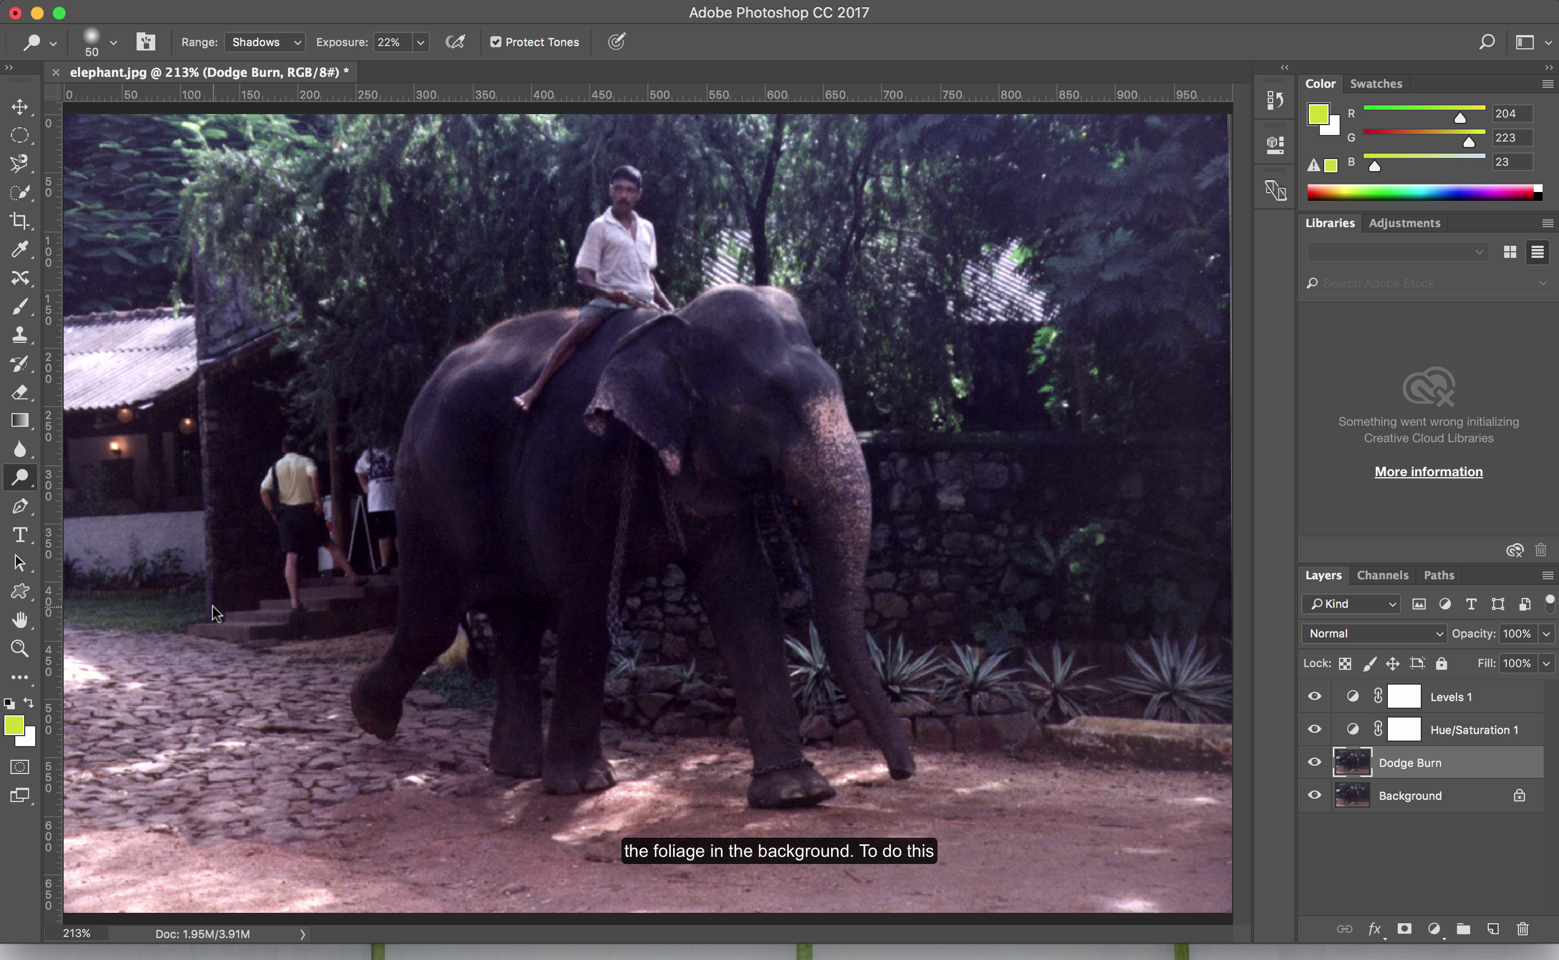
Step: Select the background foliage on the Background layer with the Quick Selection tool, excluding the building's dark wall and the elephant's rider
left_click(27, 197)
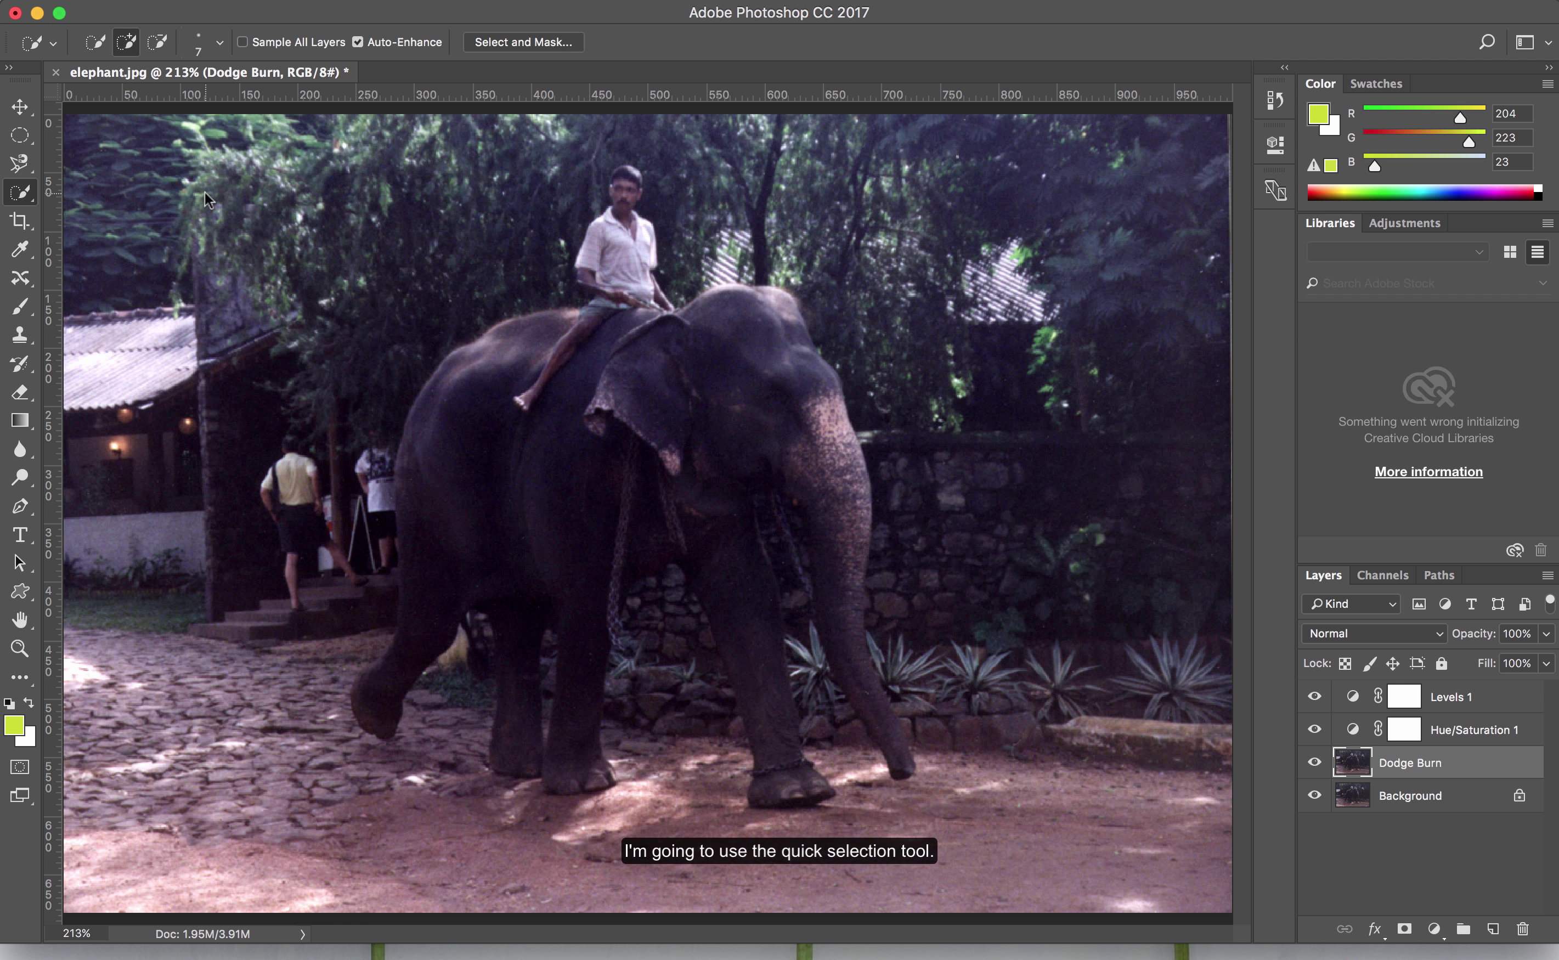
left_click(1453, 797)
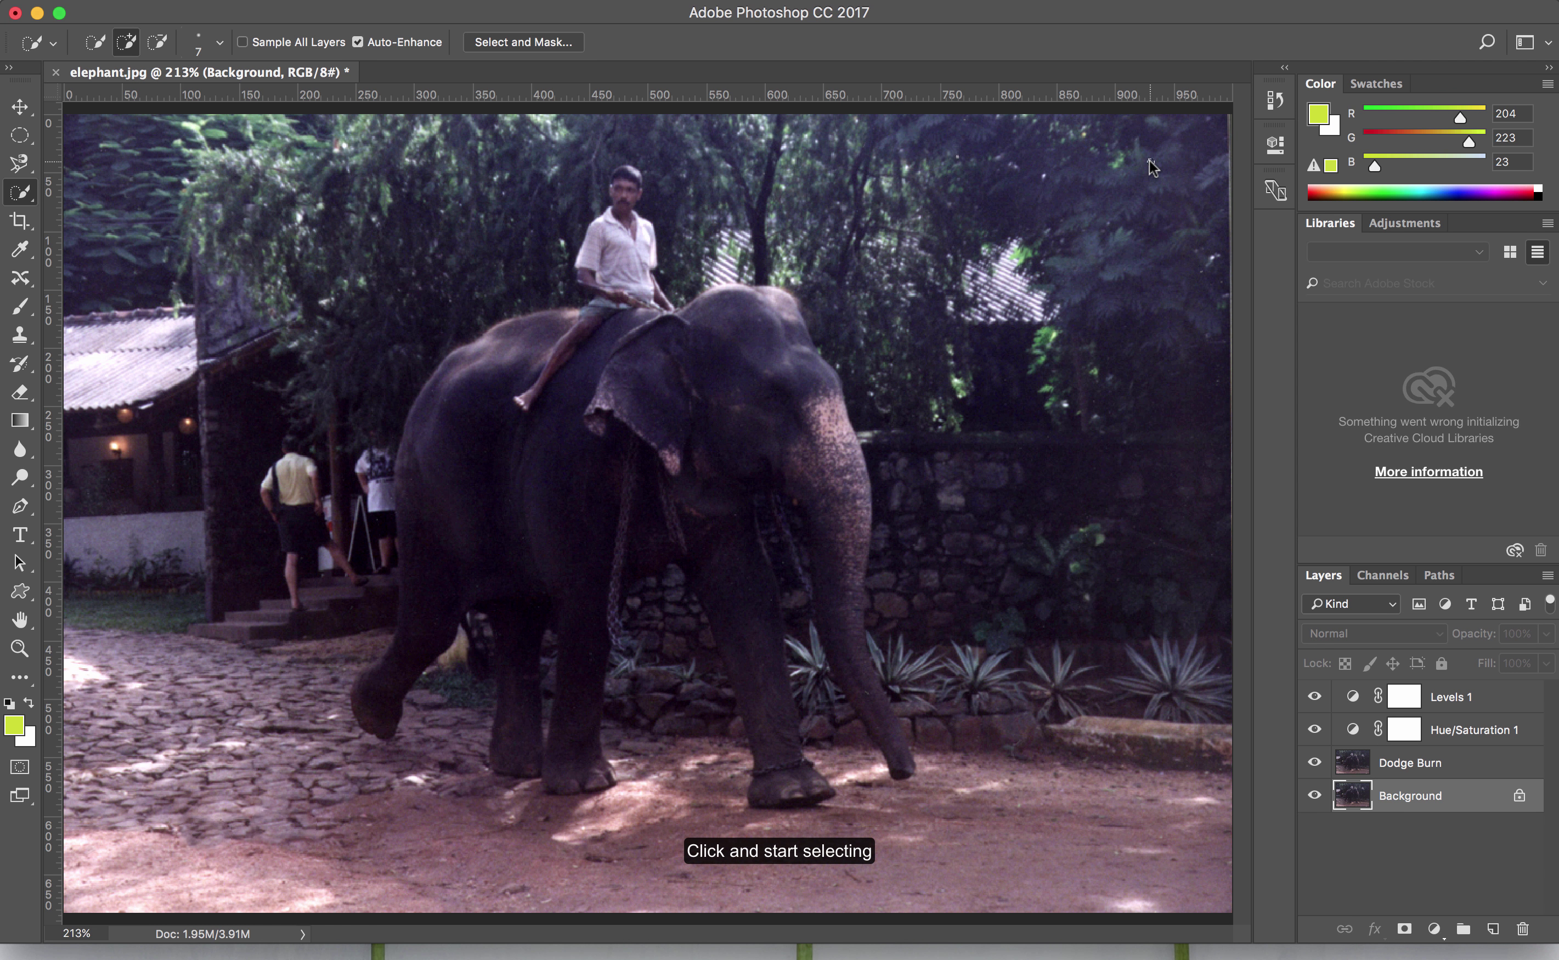
mouse_move(1150, 160)
left_mouse_down()
mouse_move(1007, 154)
mouse_move(1006, 171)
mouse_move(1087, 207)
mouse_move(1142, 300)
mouse_move(1126, 394)
mouse_move(1090, 423)
mouse_move(1097, 359)
mouse_move(1069, 281)
mouse_move(1005, 226)
mouse_move(763, 173)
mouse_move(879, 311)
mouse_move(894, 358)
mouse_move(868, 299)
mouse_move(727, 131)
mouse_move(572, 111)
mouse_move(494, 139)
mouse_move(411, 130)
mouse_move(209, 168)
mouse_move(170, 235)
mouse_move(188, 199)
mouse_move(176, 231)
mouse_move(276, 269)
mouse_move(343, 416)
mouse_move(340, 371)
left_mouse_up()
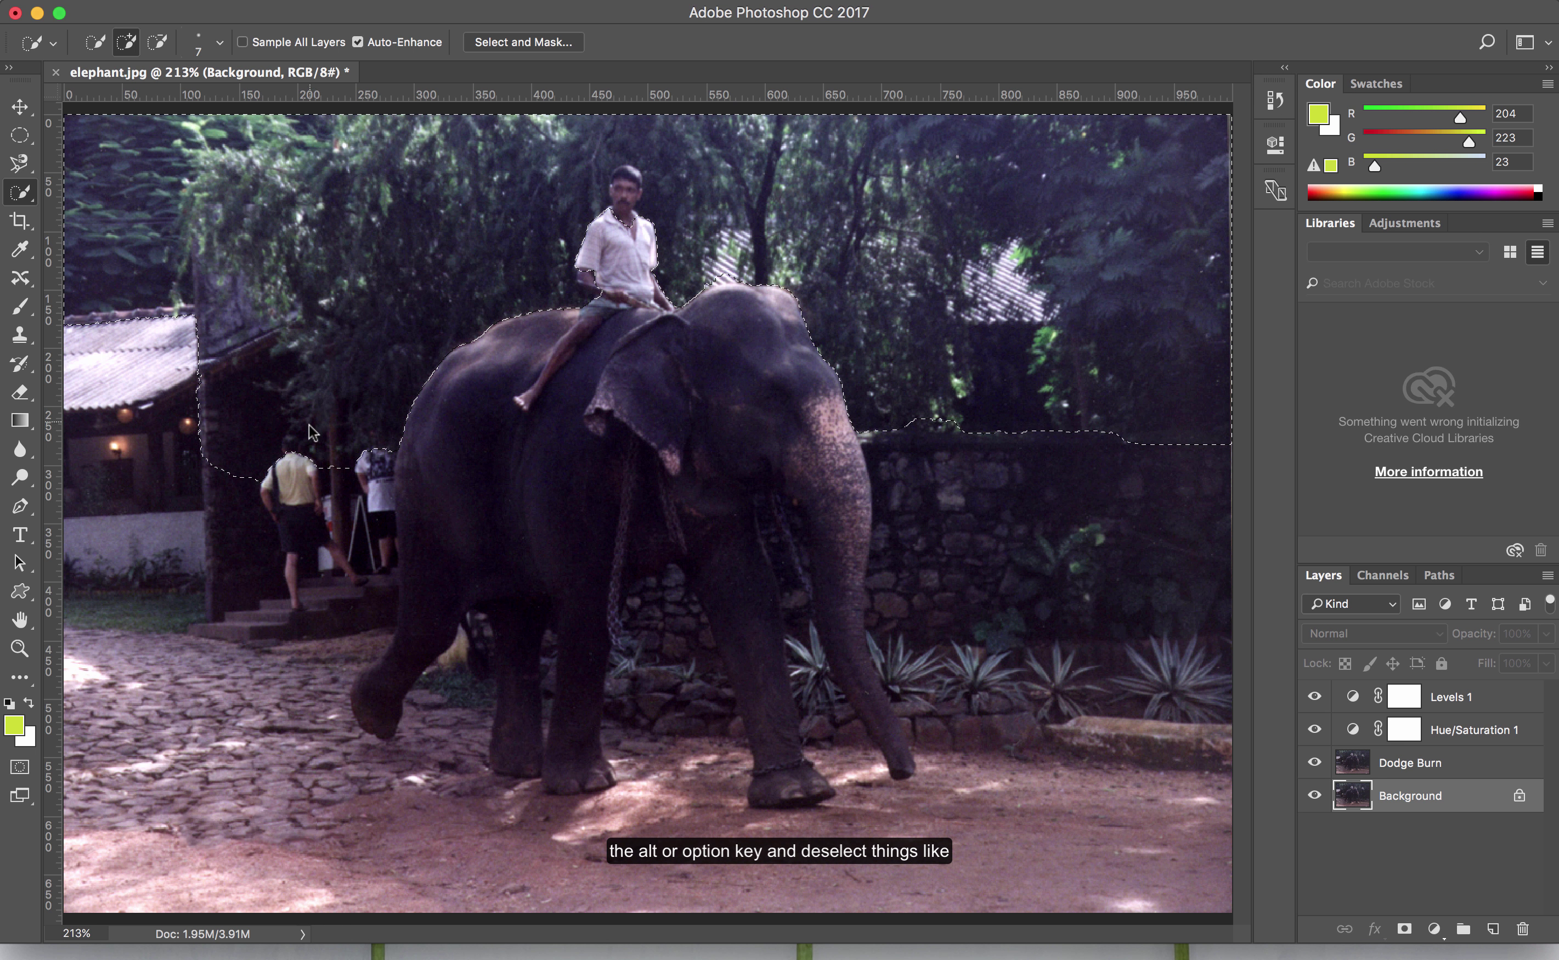
key("alt")
mouse_move(243, 446)
left_mouse_down()
mouse_move(250, 470)
mouse_move(214, 462)
mouse_move(259, 486)
mouse_move(297, 461)
mouse_move(355, 468)
mouse_move(288, 456)
mouse_move(259, 374)
mouse_move(291, 371)
mouse_move(279, 339)
mouse_move(197, 274)
left_mouse_up()
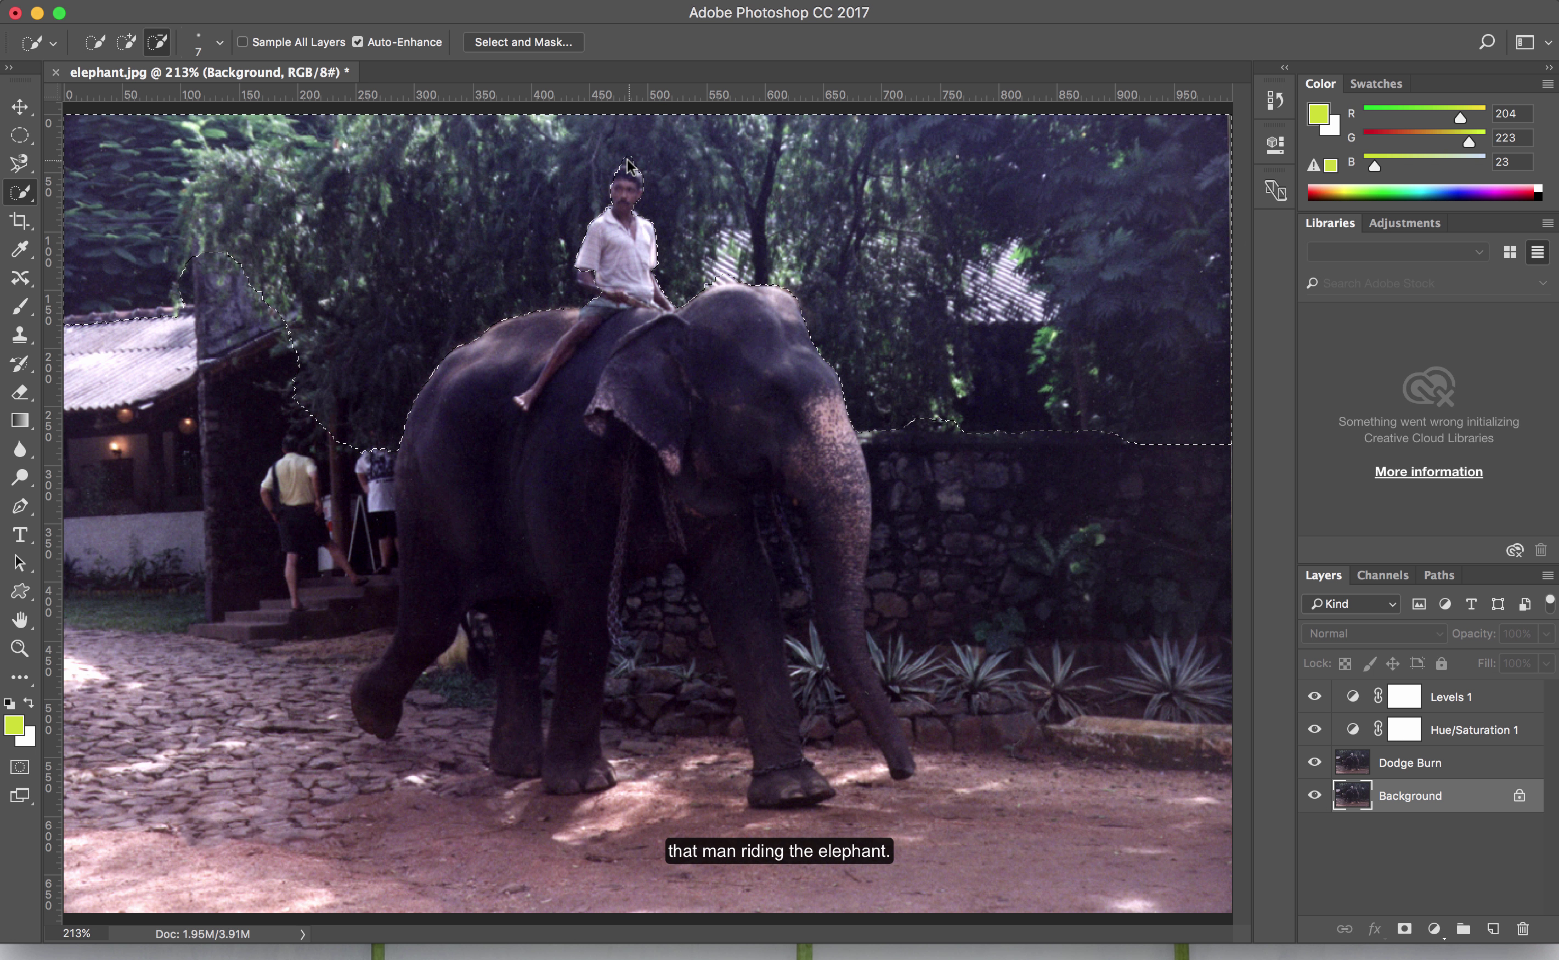
key("shift")
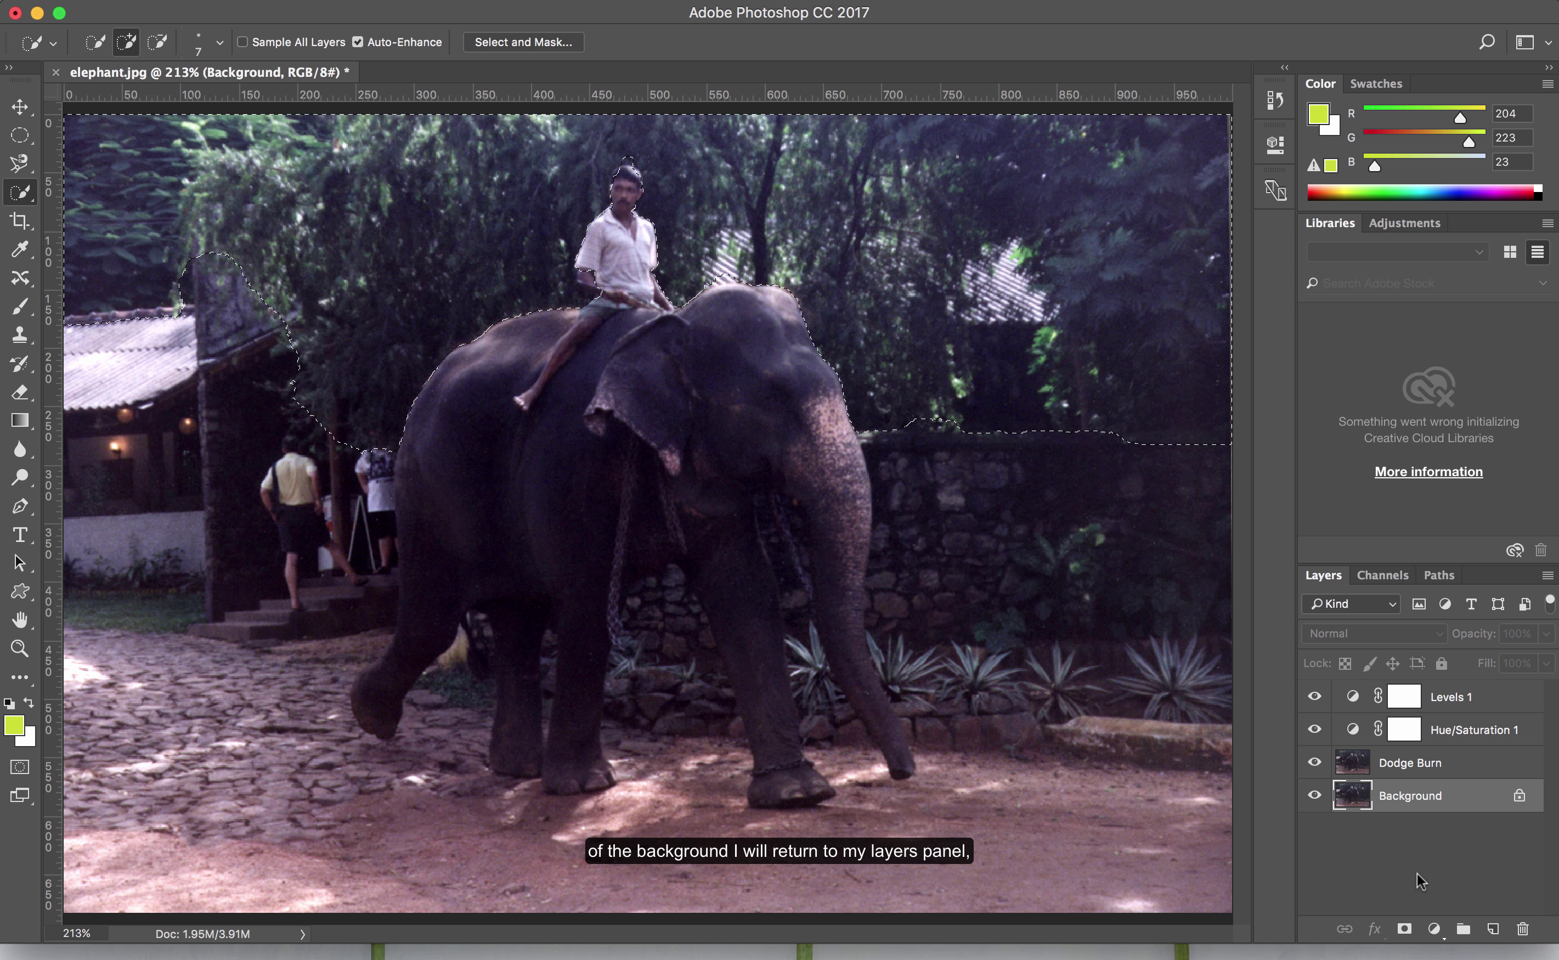
Step: Add a Hue/Saturation adjustment layer for the selected foliage with Hue at -22, and move it above the Dodge Burn layer
left_click(1434, 929)
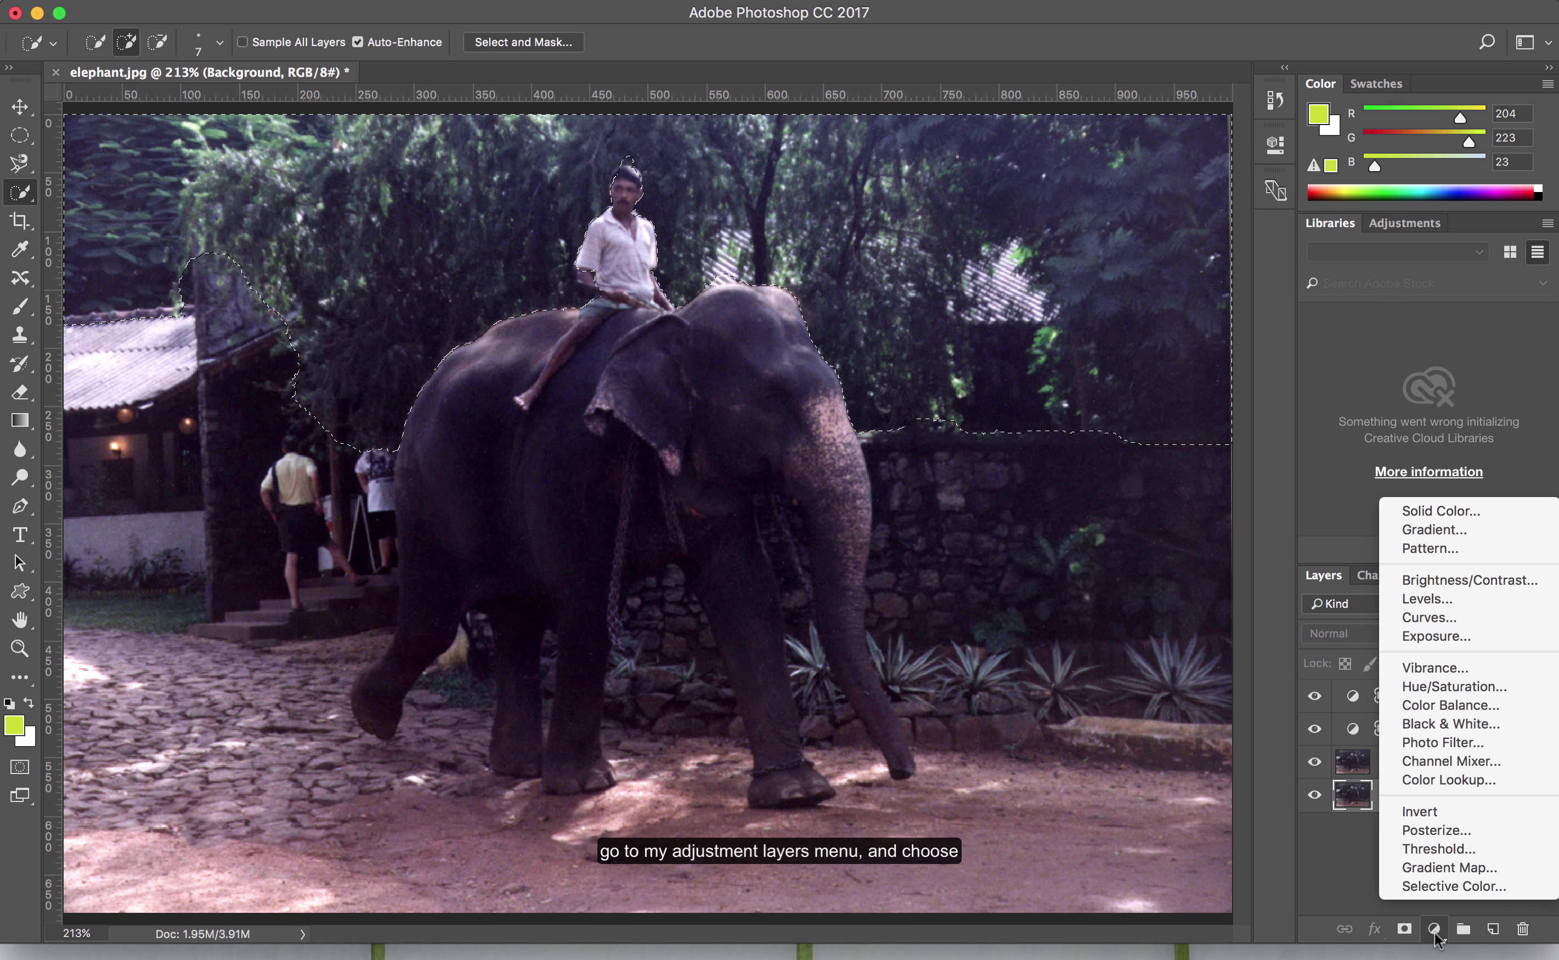
left_click(1469, 690)
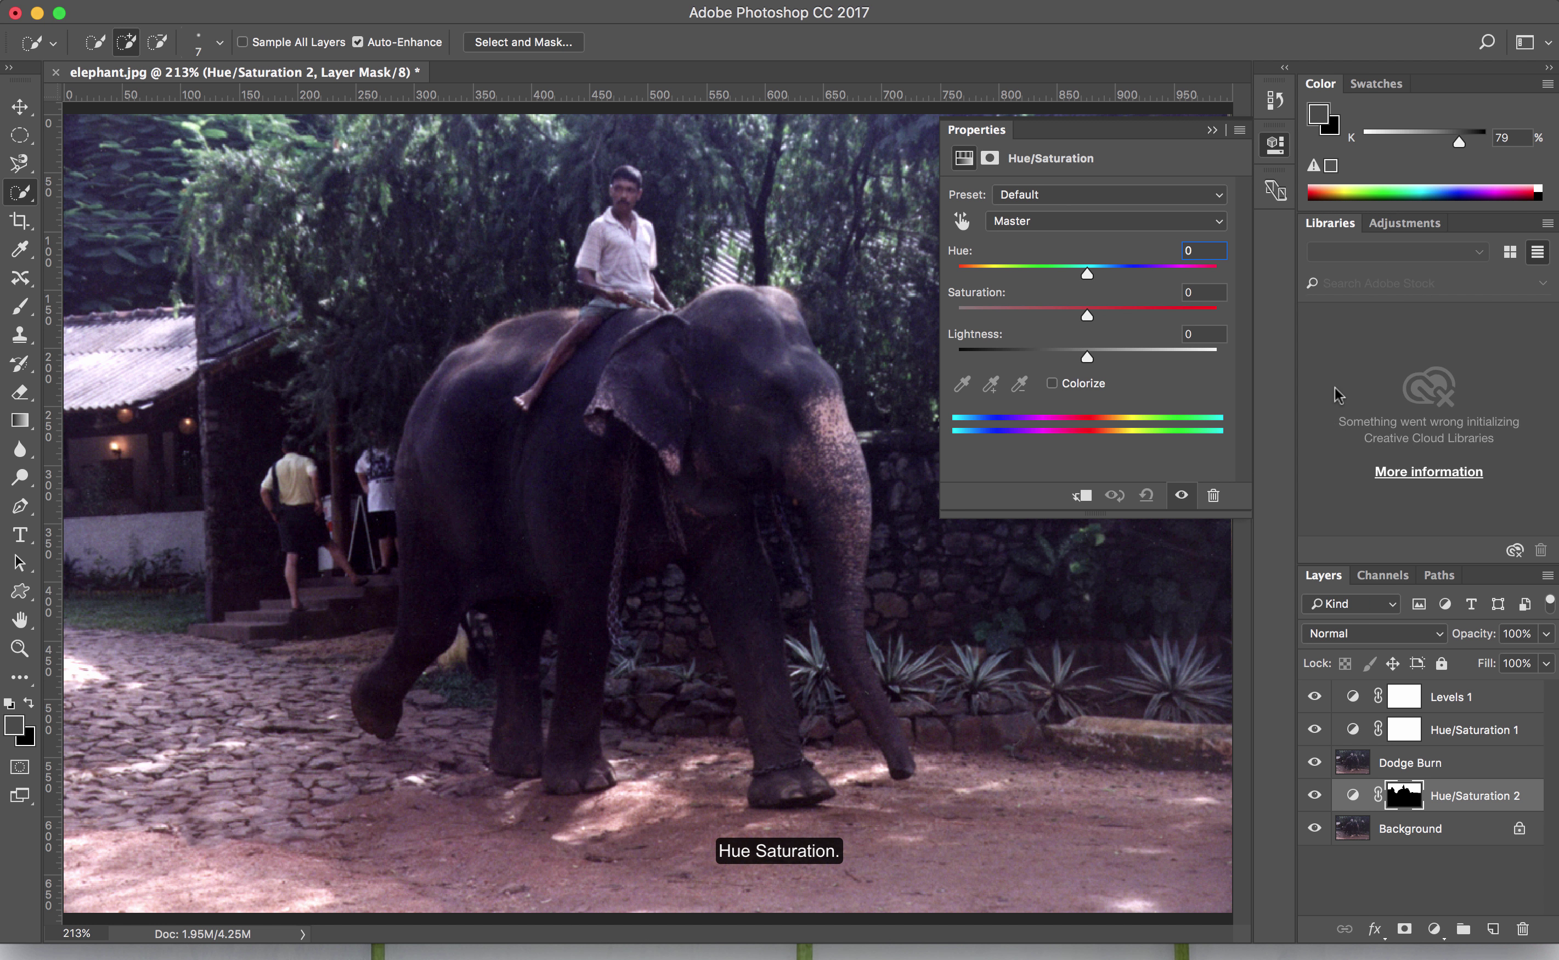
mouse_move(1085, 274)
left_mouse_down()
mouse_move(1019, 281)
mouse_move(1111, 279)
mouse_move(1059, 282)
left_mouse_up()
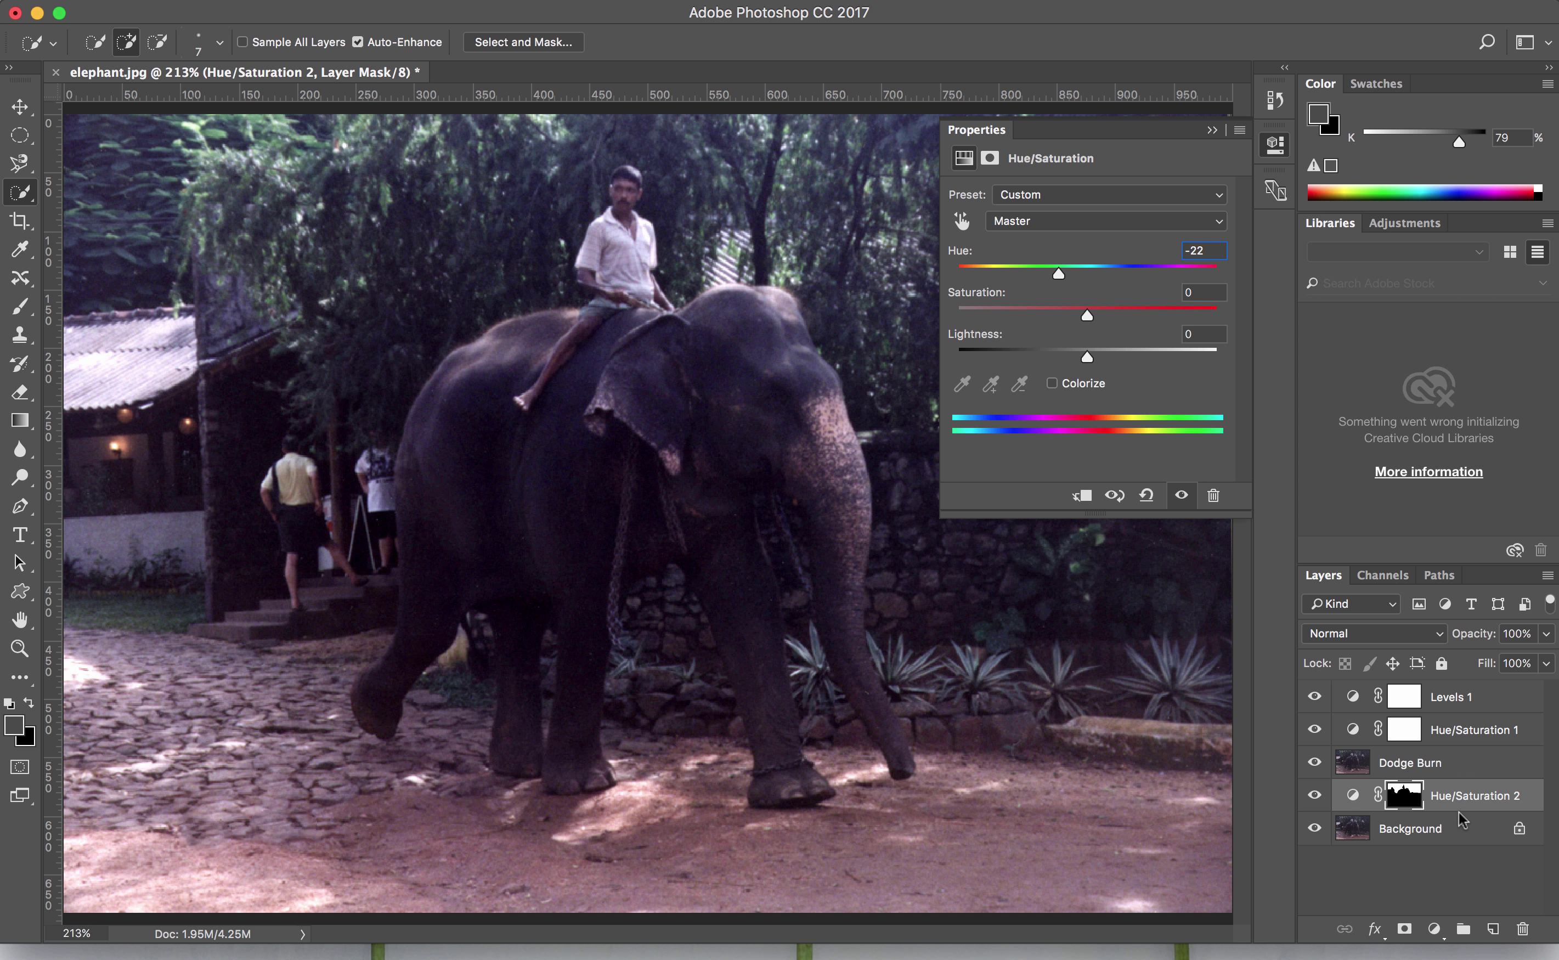
left_click_drag(1462, 793, 1453, 763)
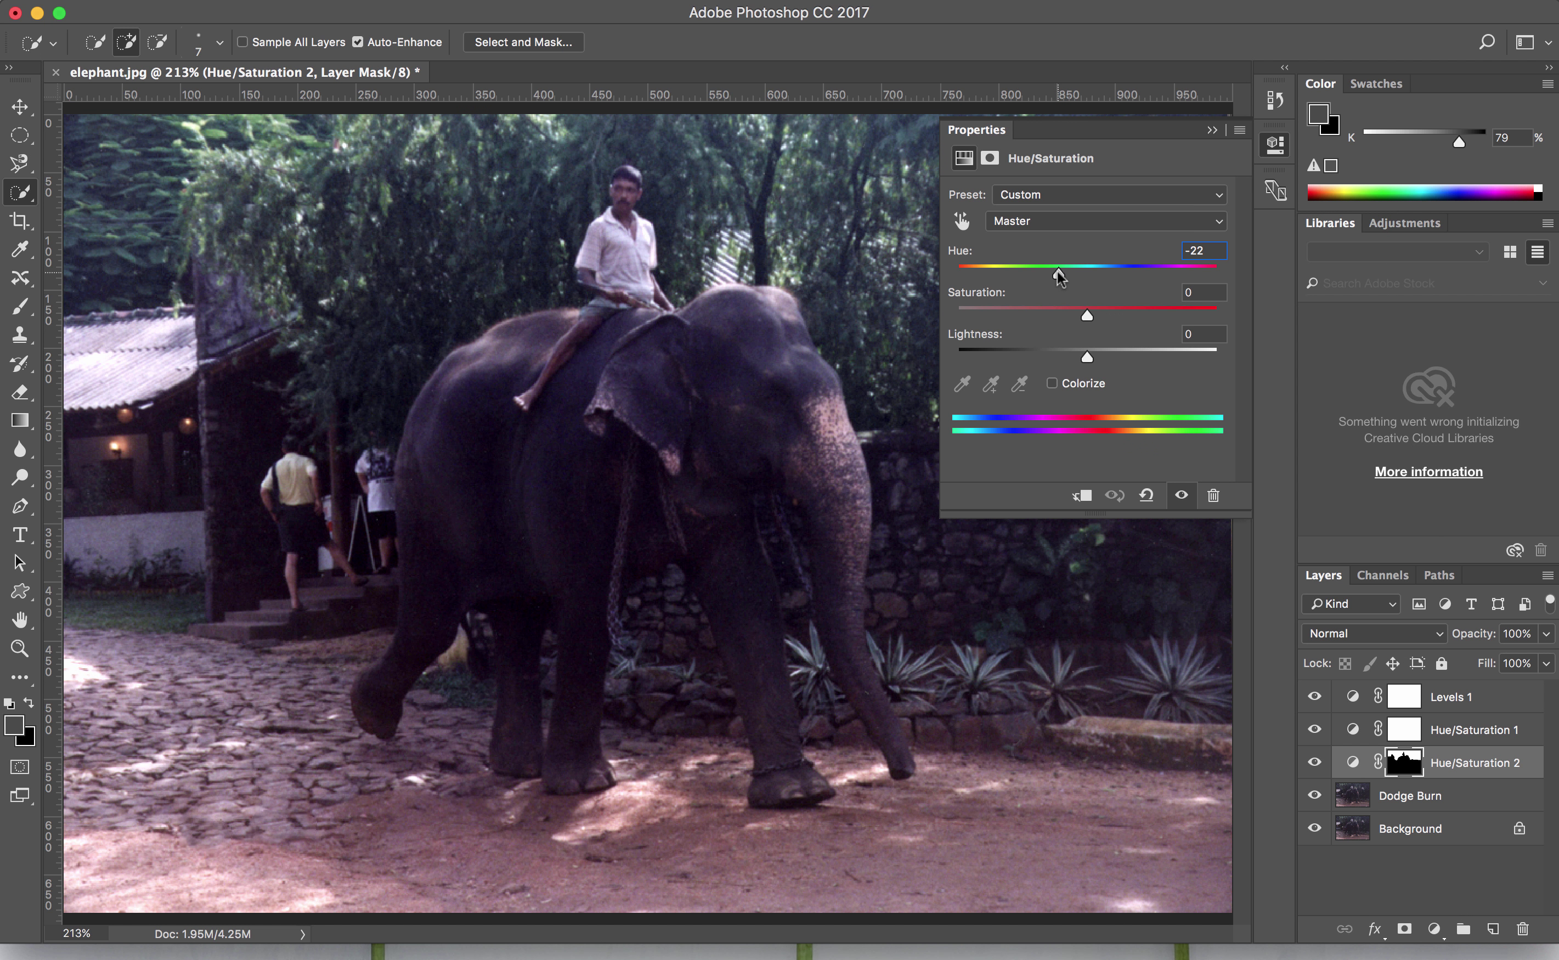
Step: Set the foliage adjustment's Hue to -23 and Saturation to +13, and compare the photo with and without it
mouse_move(1057, 270)
left_mouse_down()
mouse_move(1028, 272)
mouse_move(1140, 273)
mouse_move(1057, 284)
left_mouse_up()
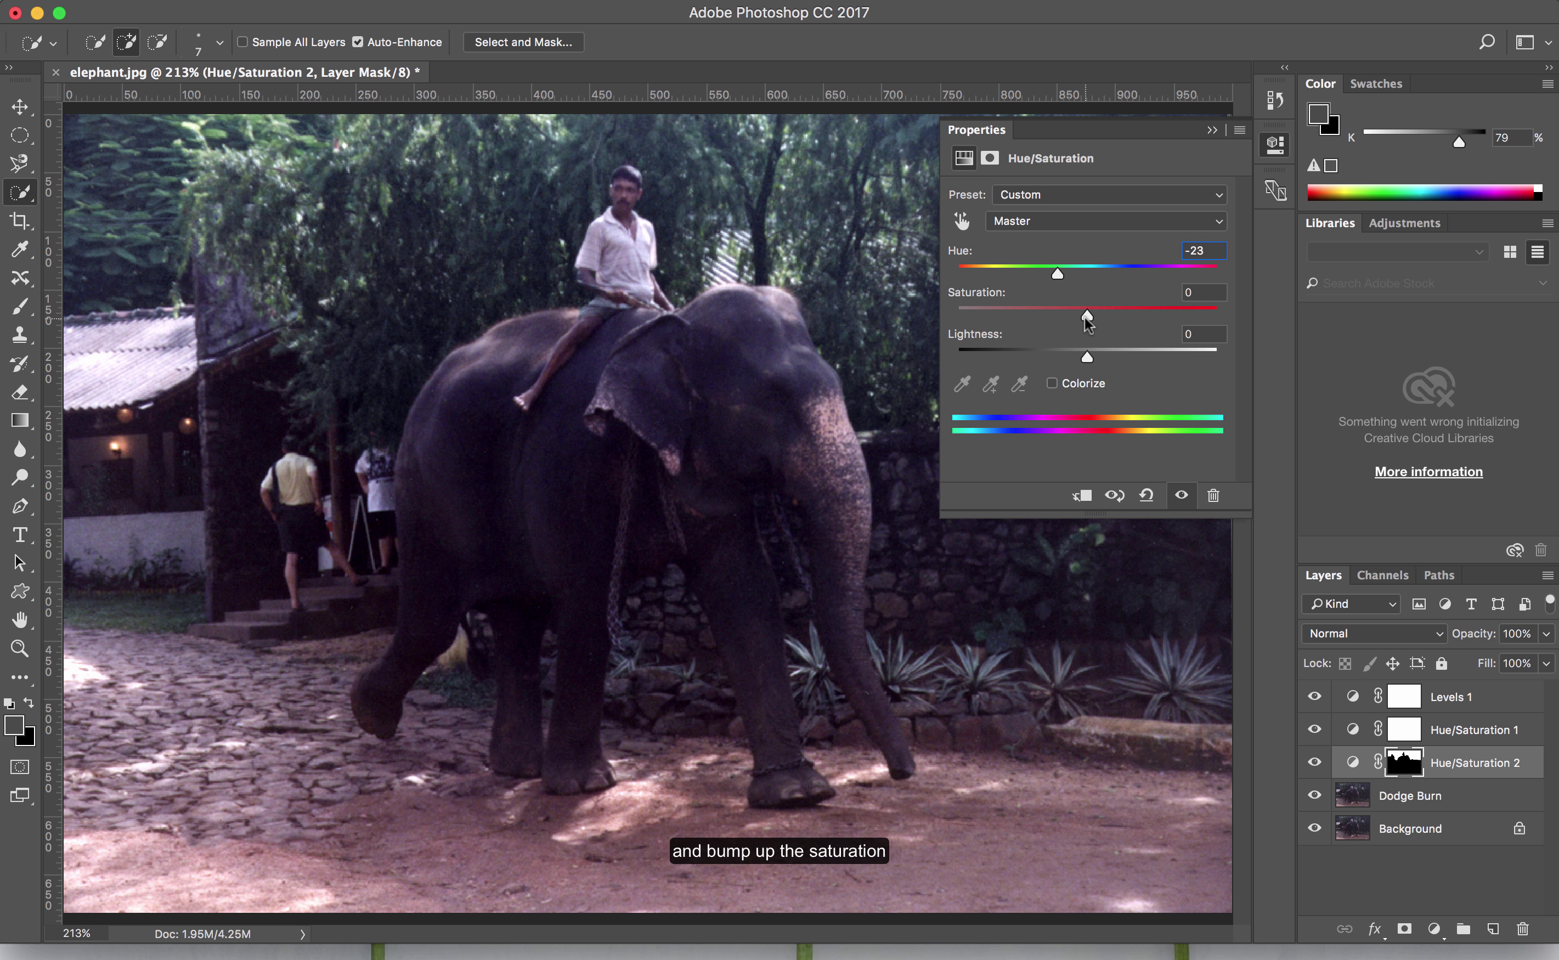
left_click_drag(1084, 315, 1105, 319)
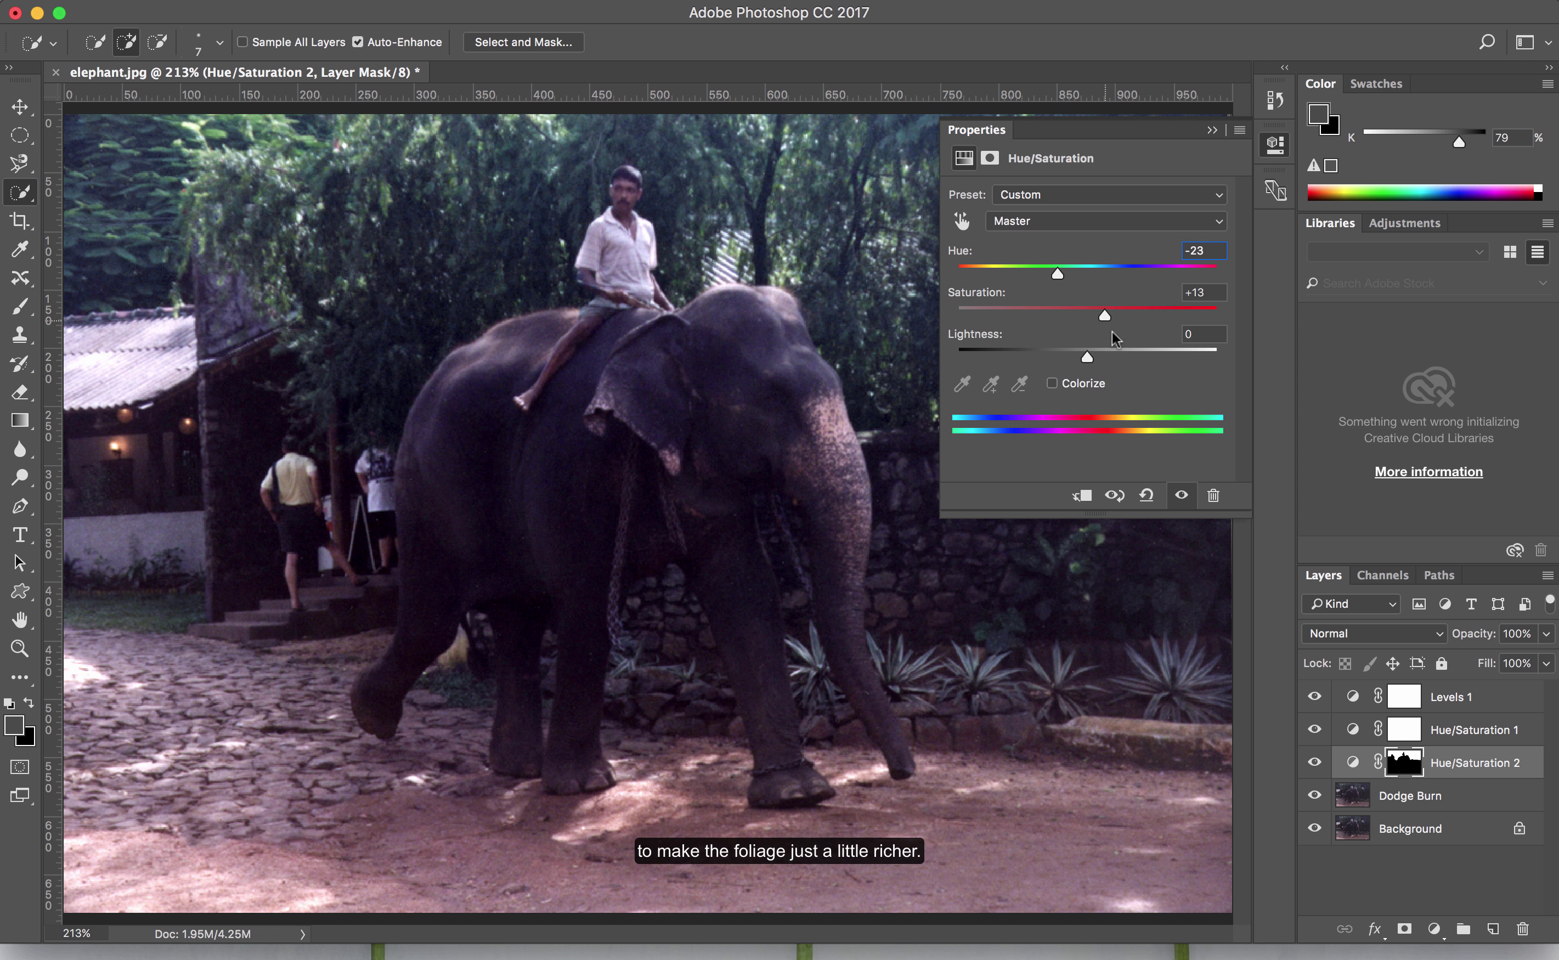
left_click(1317, 764)
left_click(1316, 765)
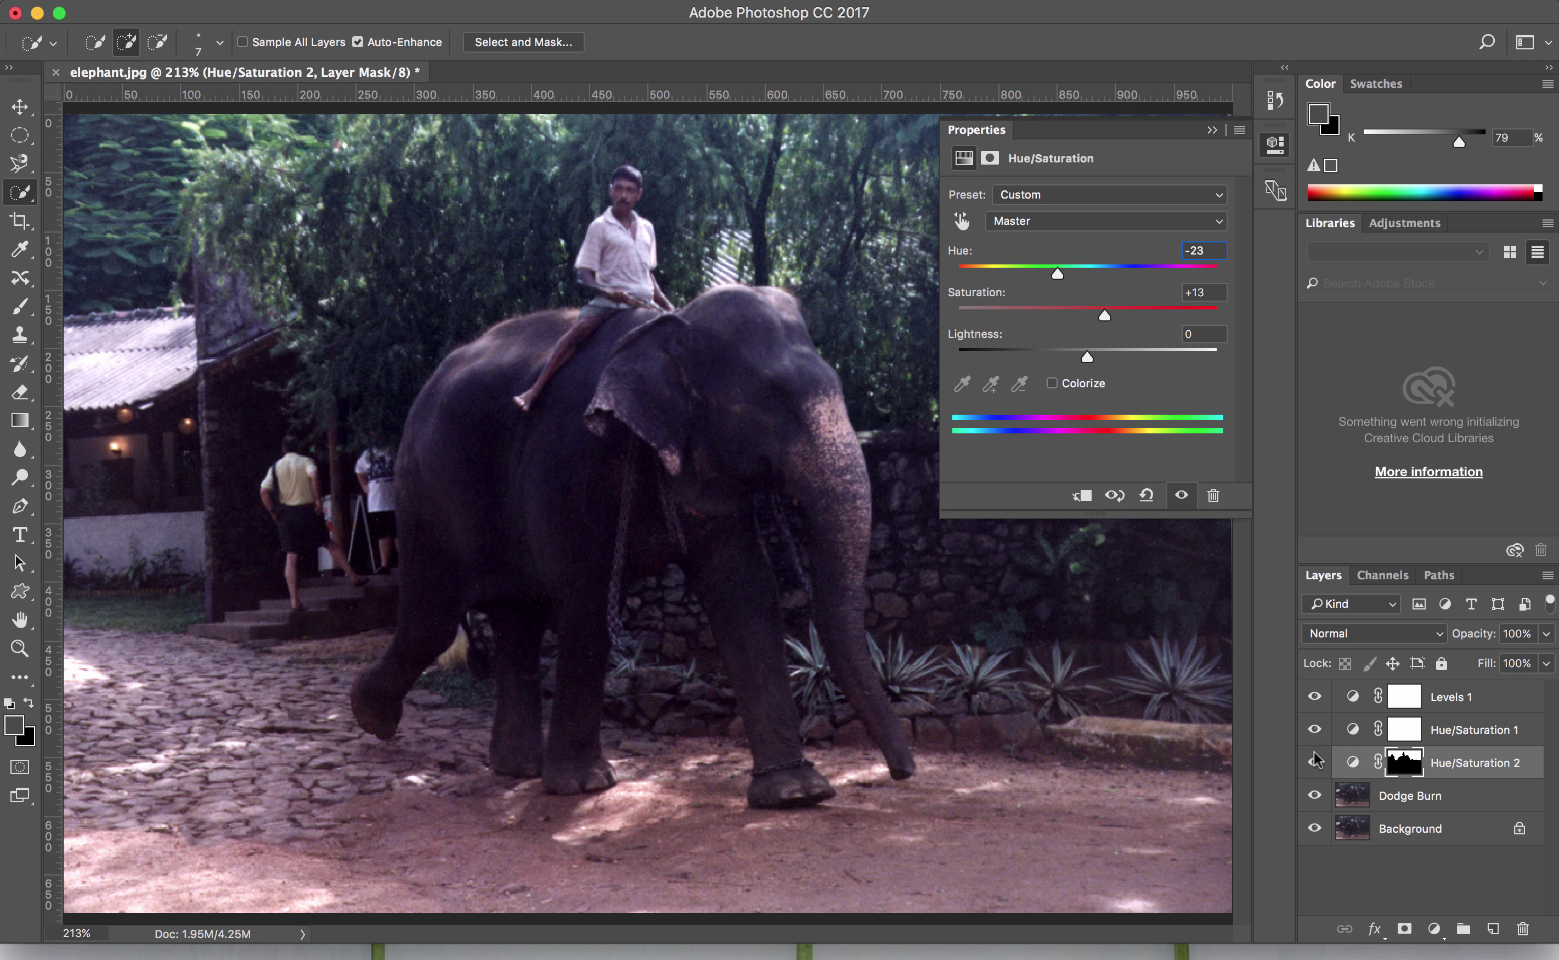
left_click(1210, 132)
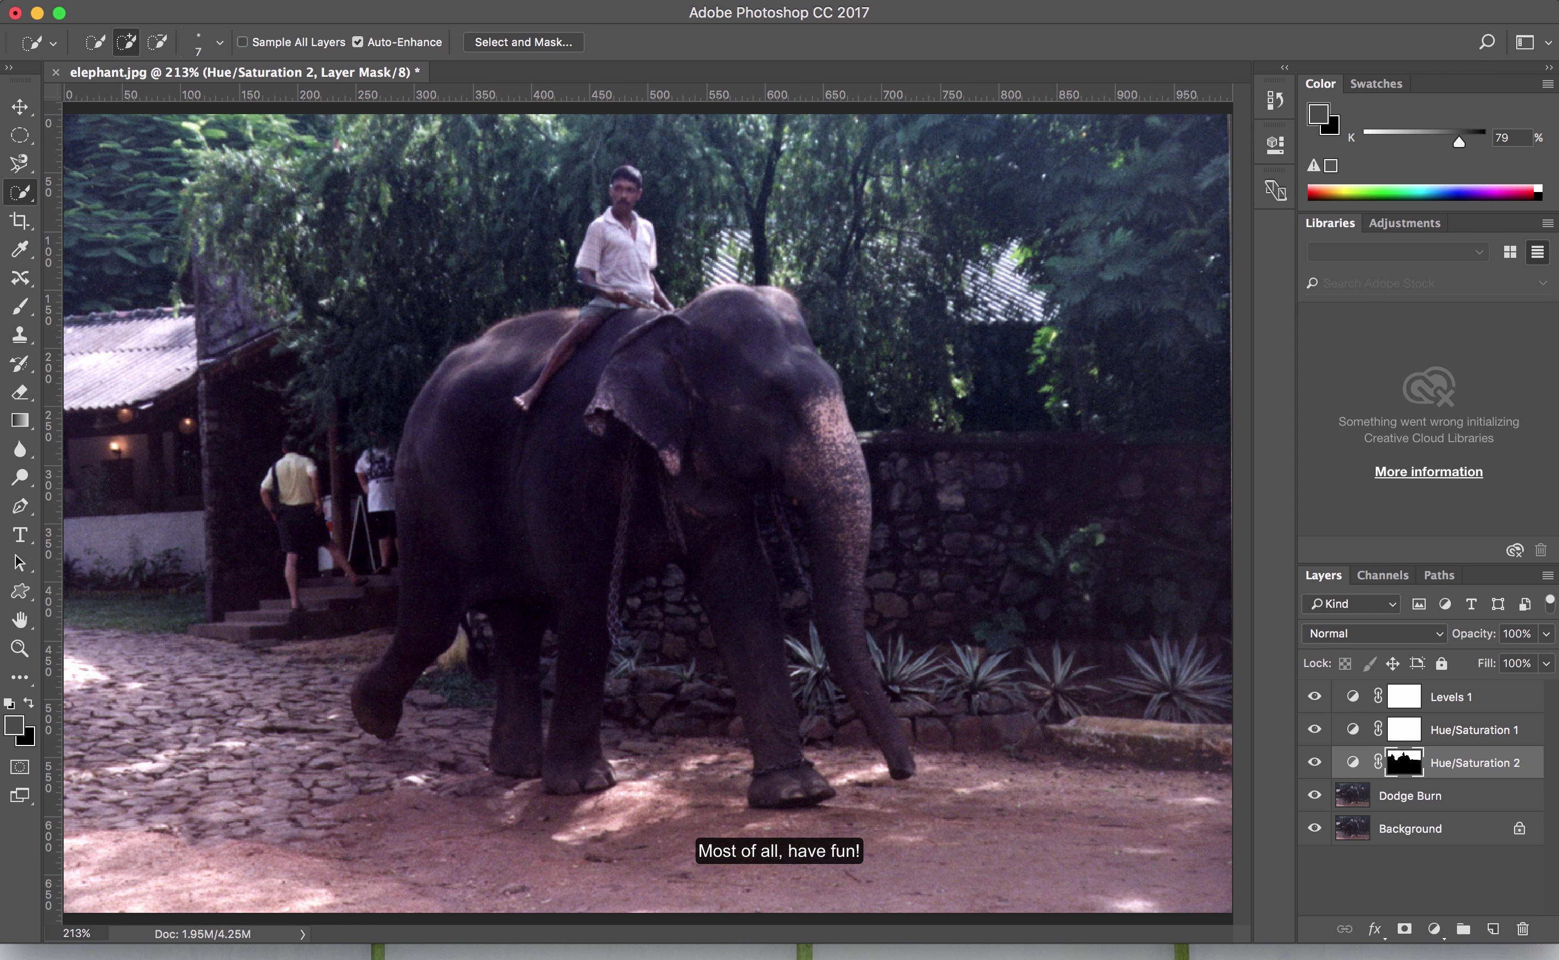
left_click(809, 0)
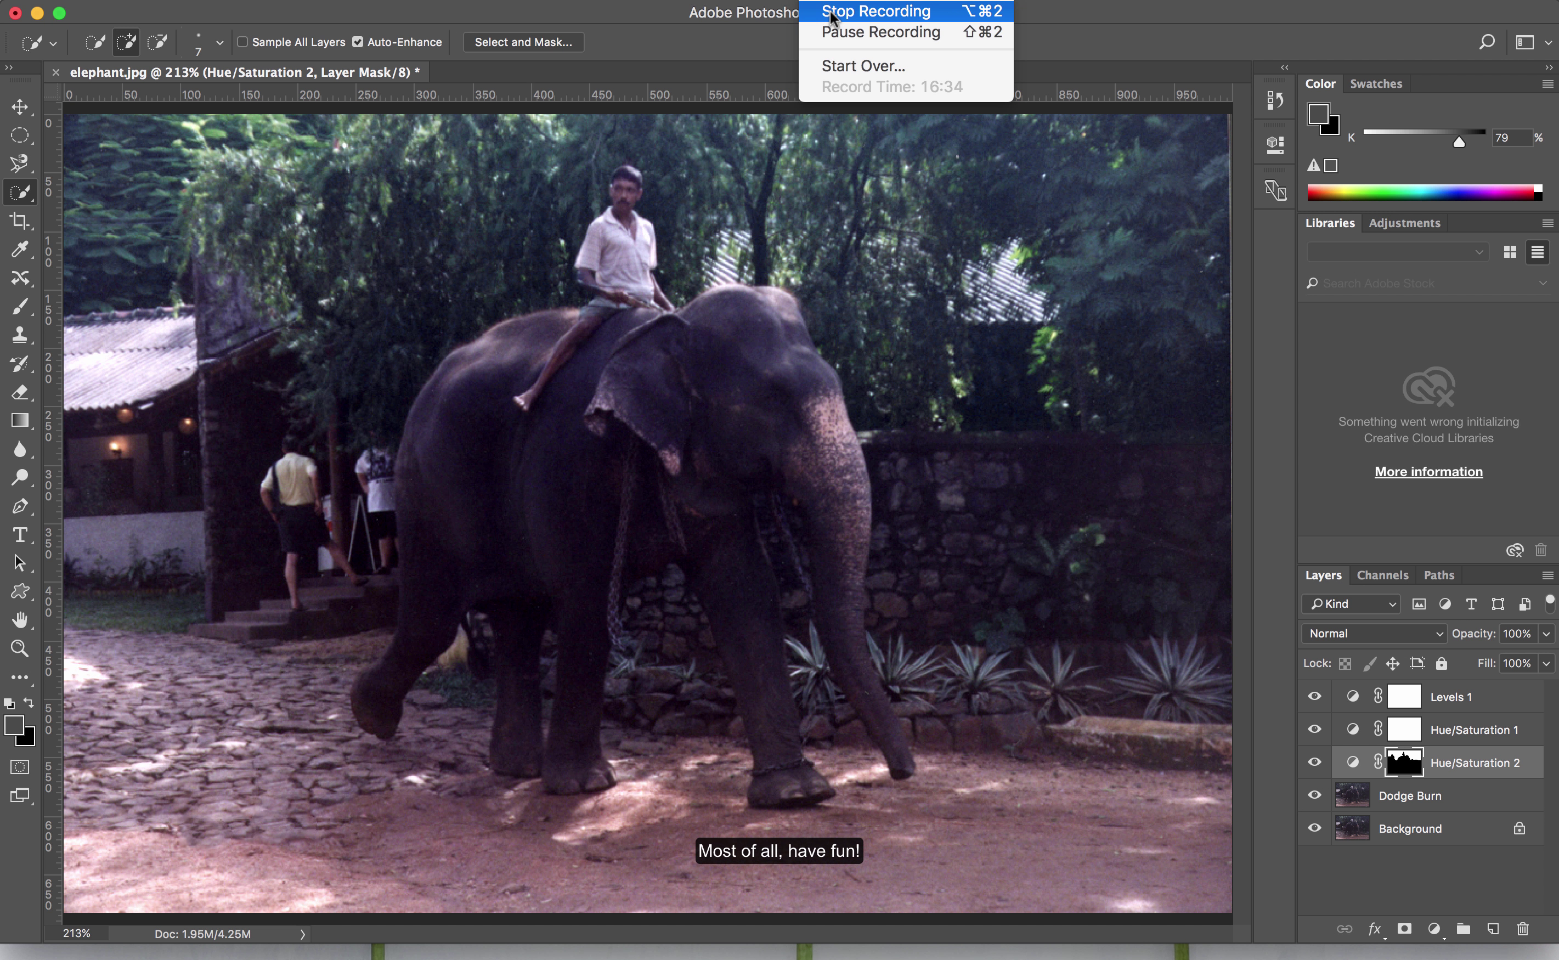